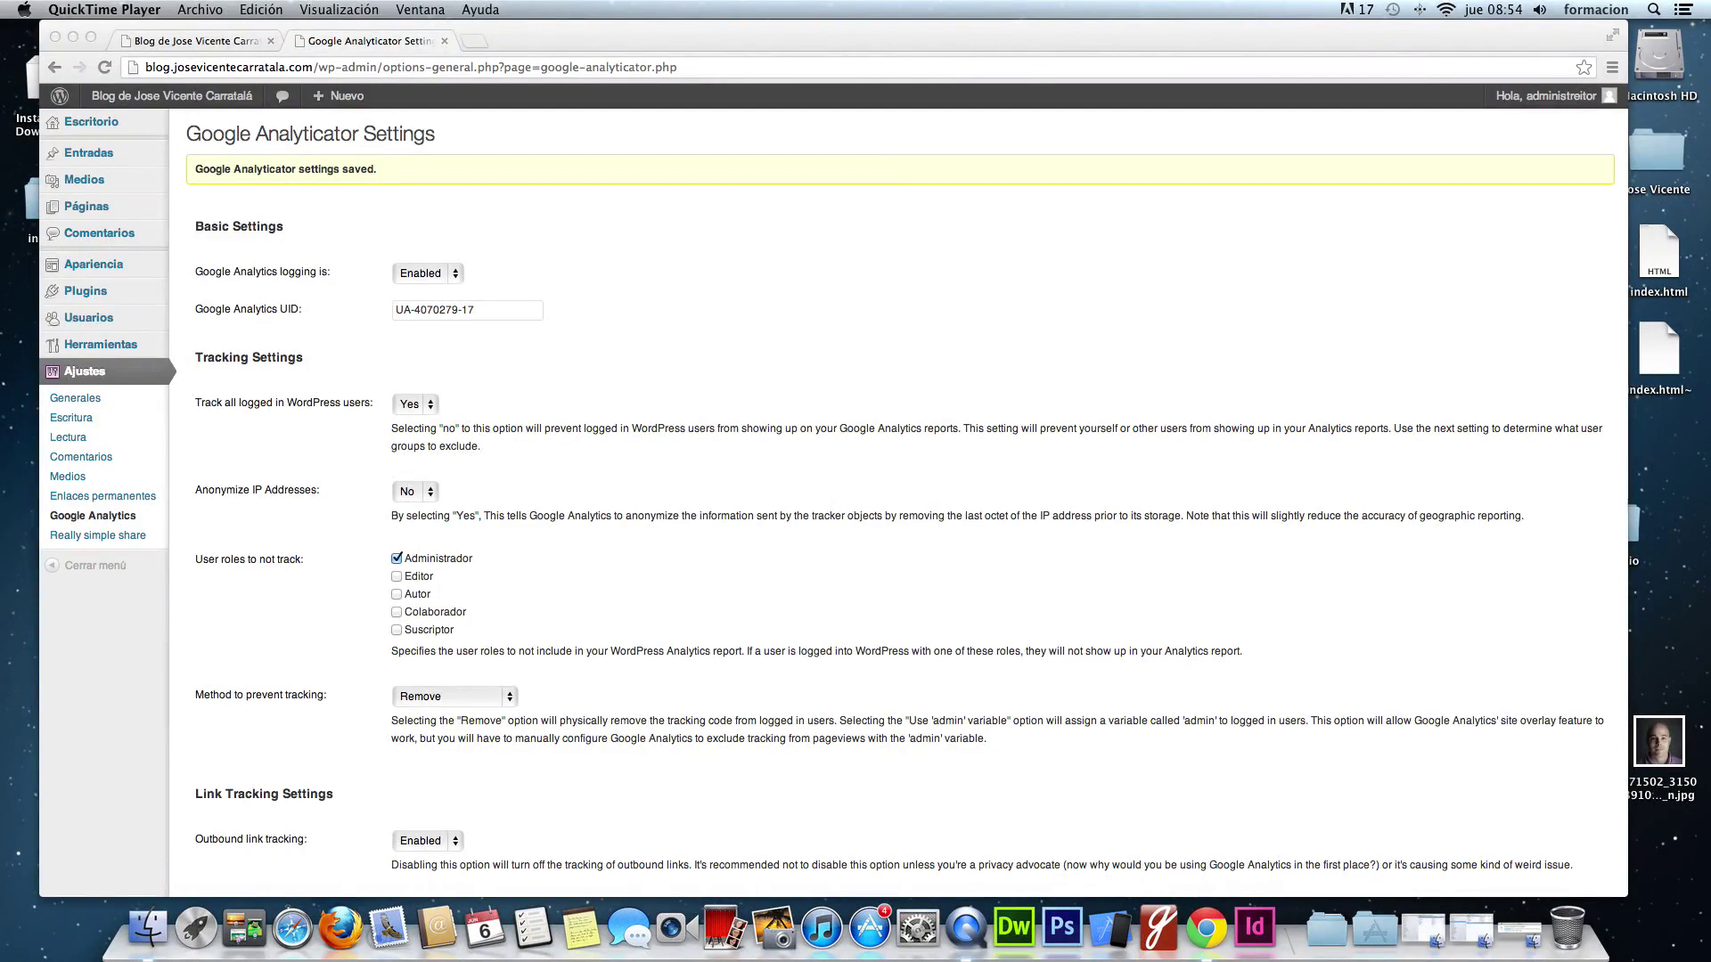
# - Look at the public 'Como contactar conmigo' page on the blog, then return to the admin
pyautogui.click(1288, 612)
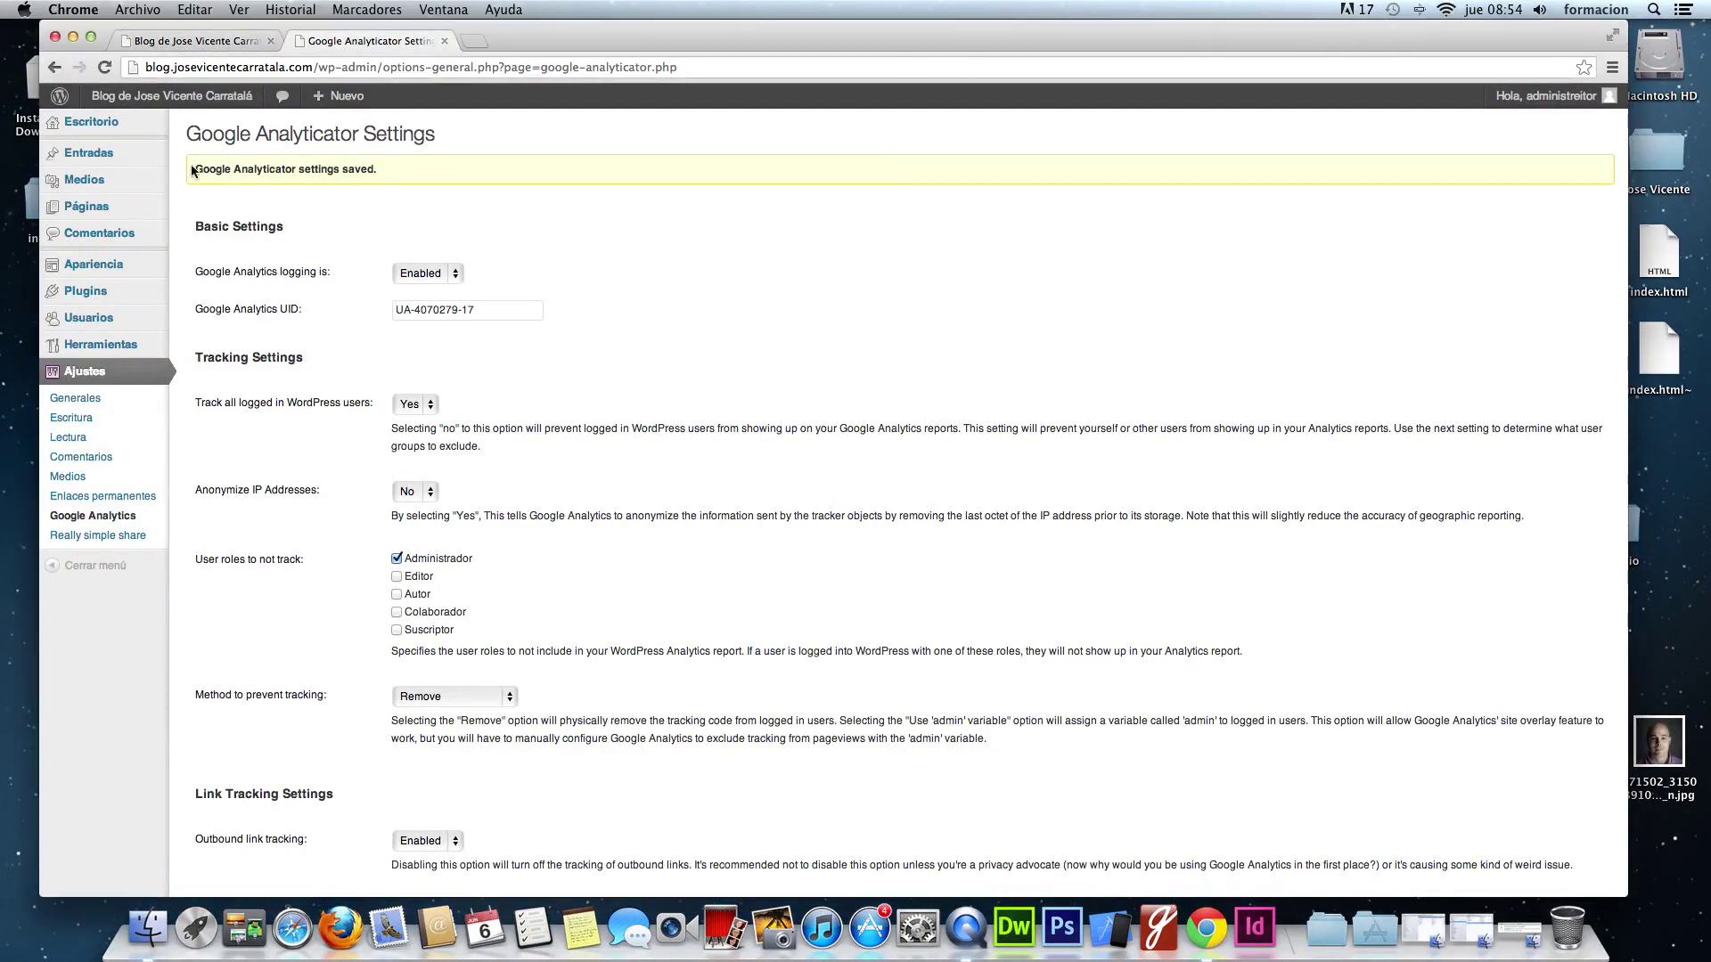
pyautogui.click(197, 44)
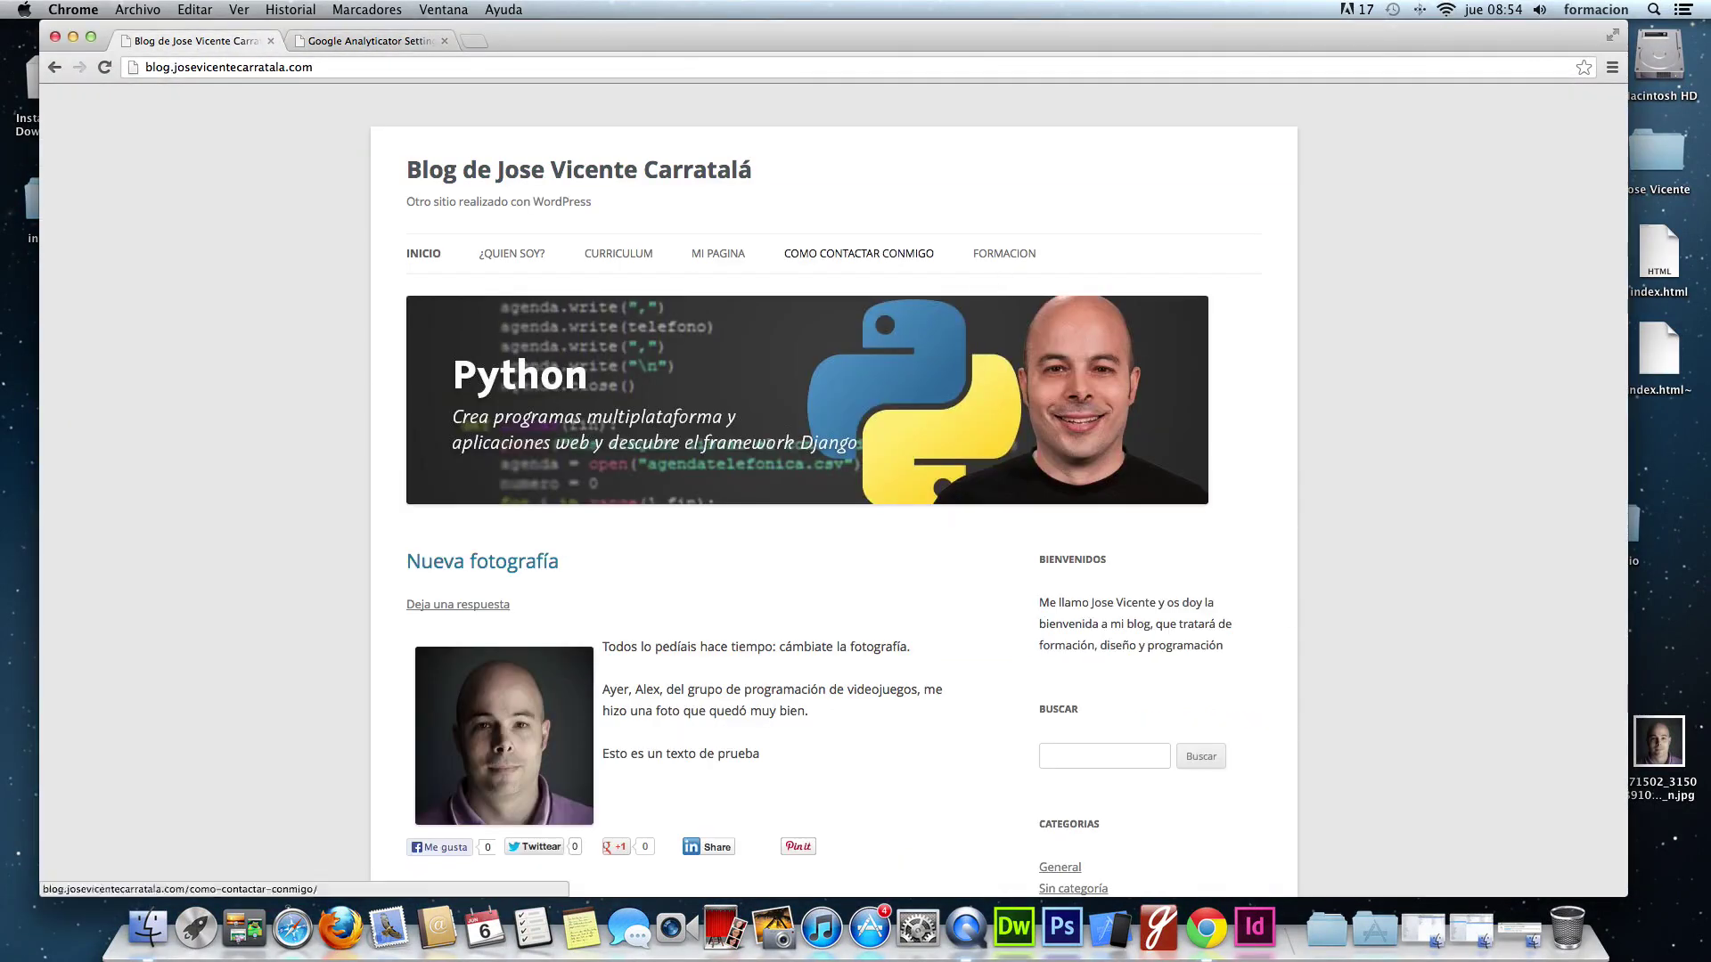
pyautogui.click(860, 253)
pyautogui.scroll(-3, 706, 556)
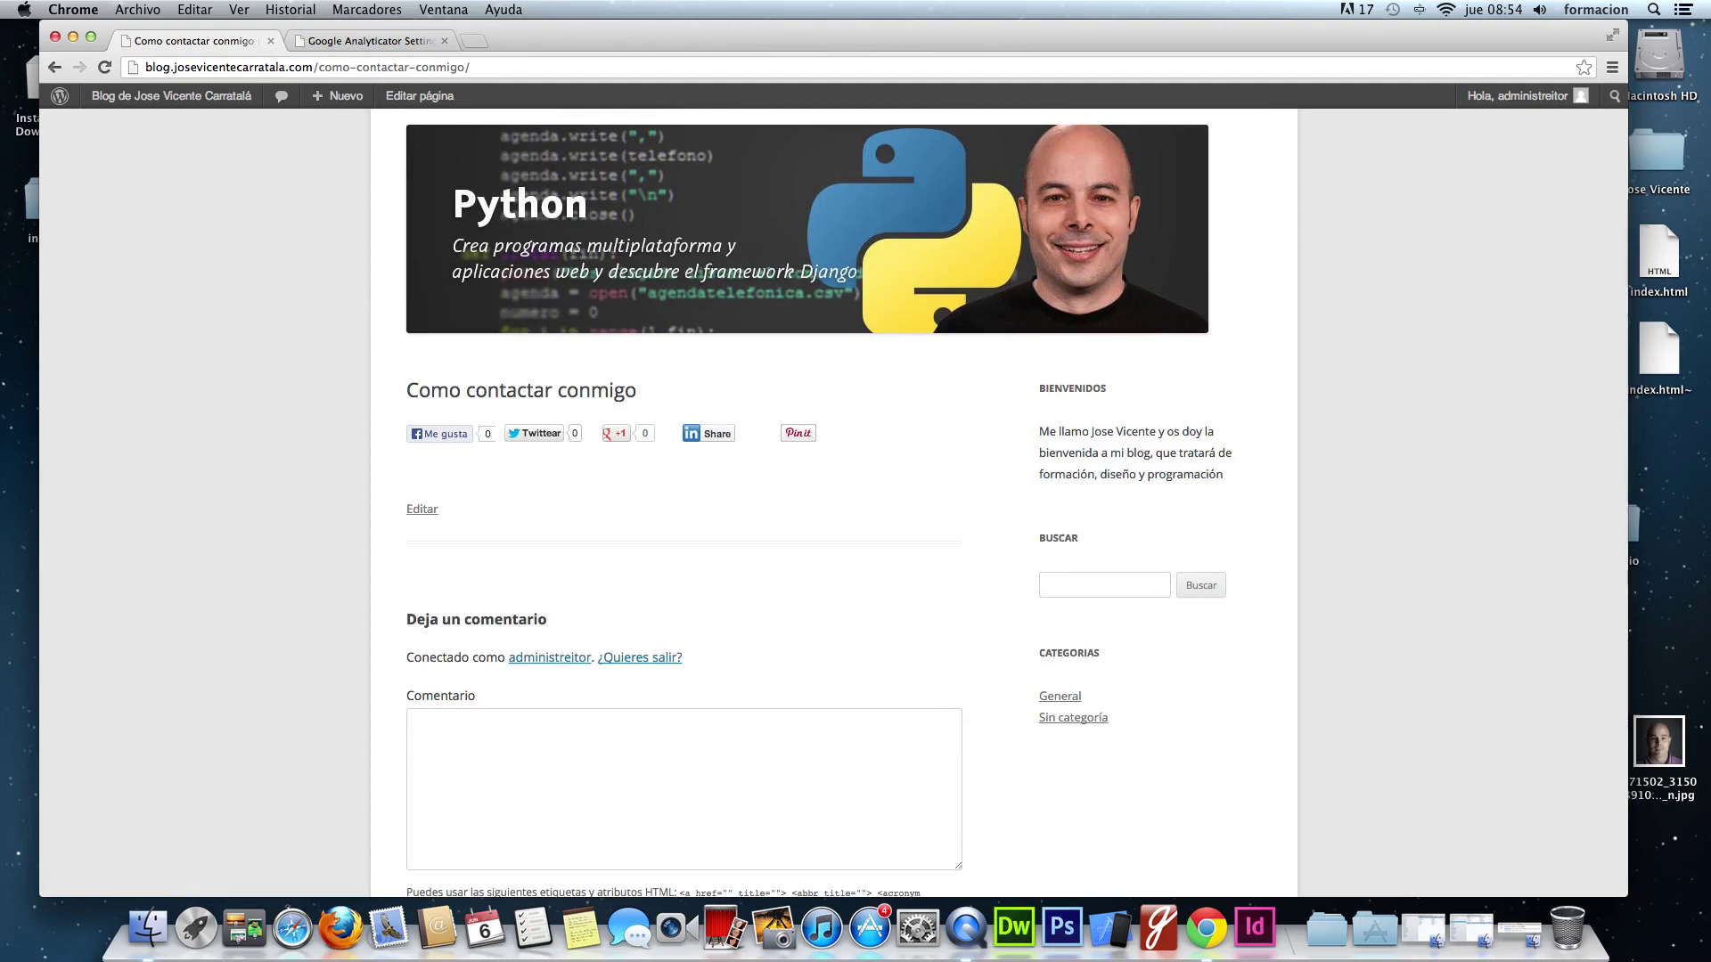
pyautogui.hotkey('ctrl', 'Tab')
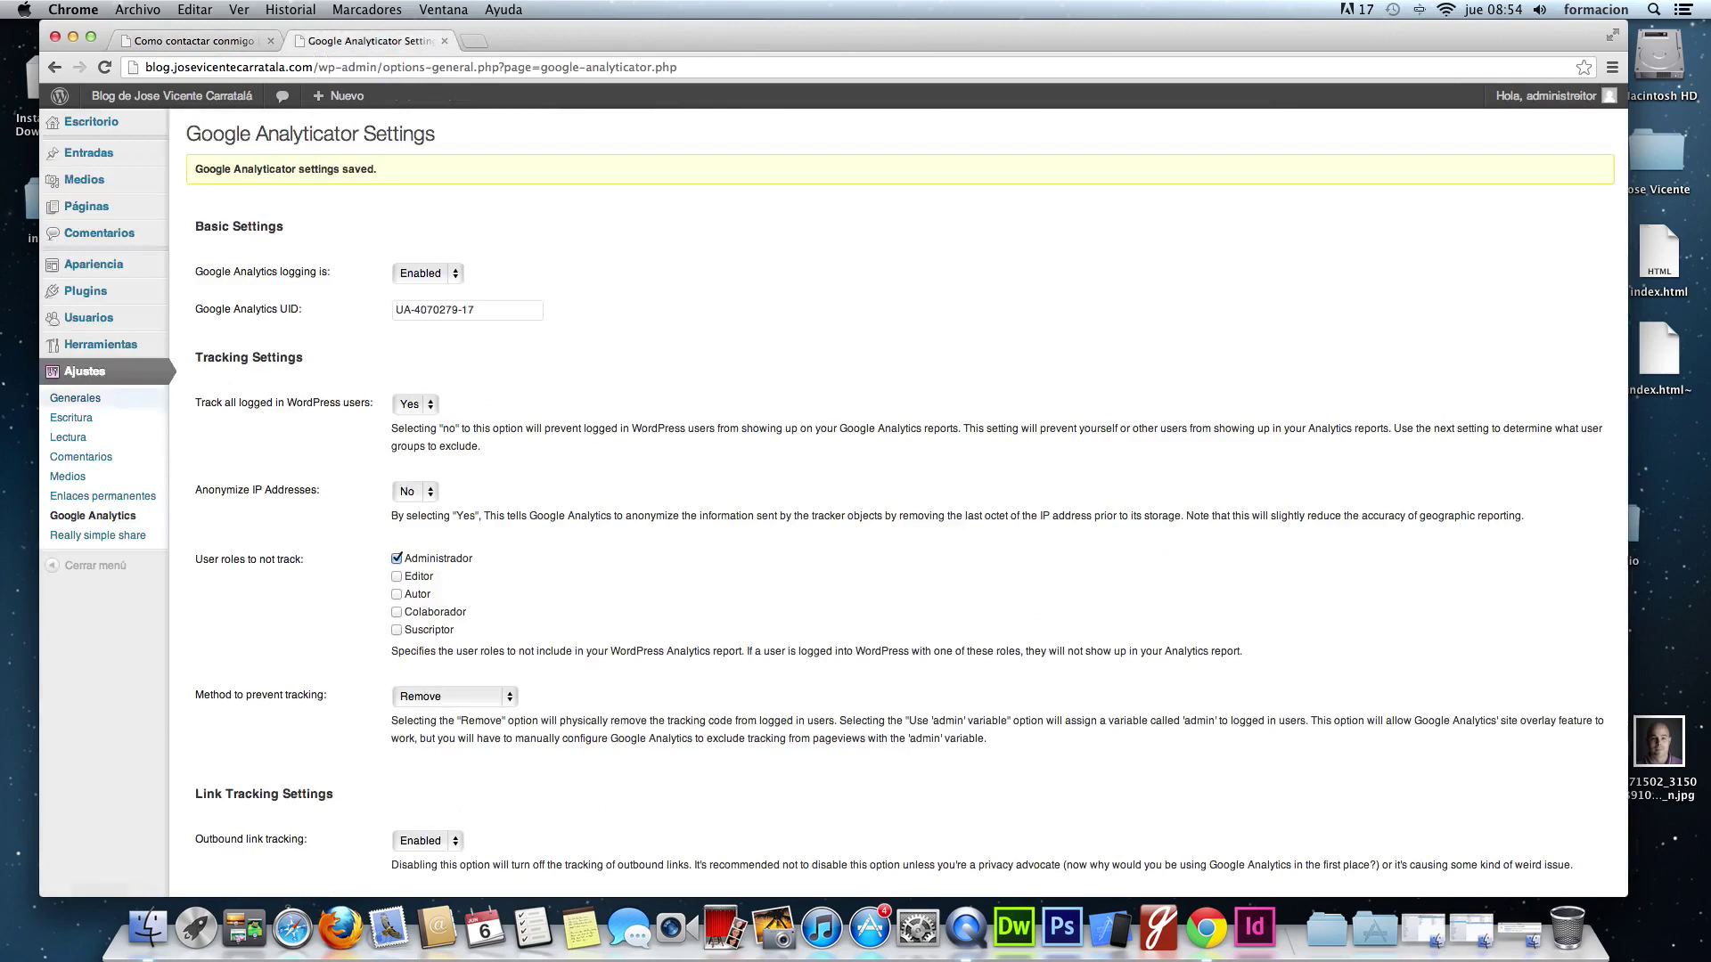
# - Search the plugin directory for 'visual form builder' and install Visual Form Builder
pyautogui.click(85, 291)
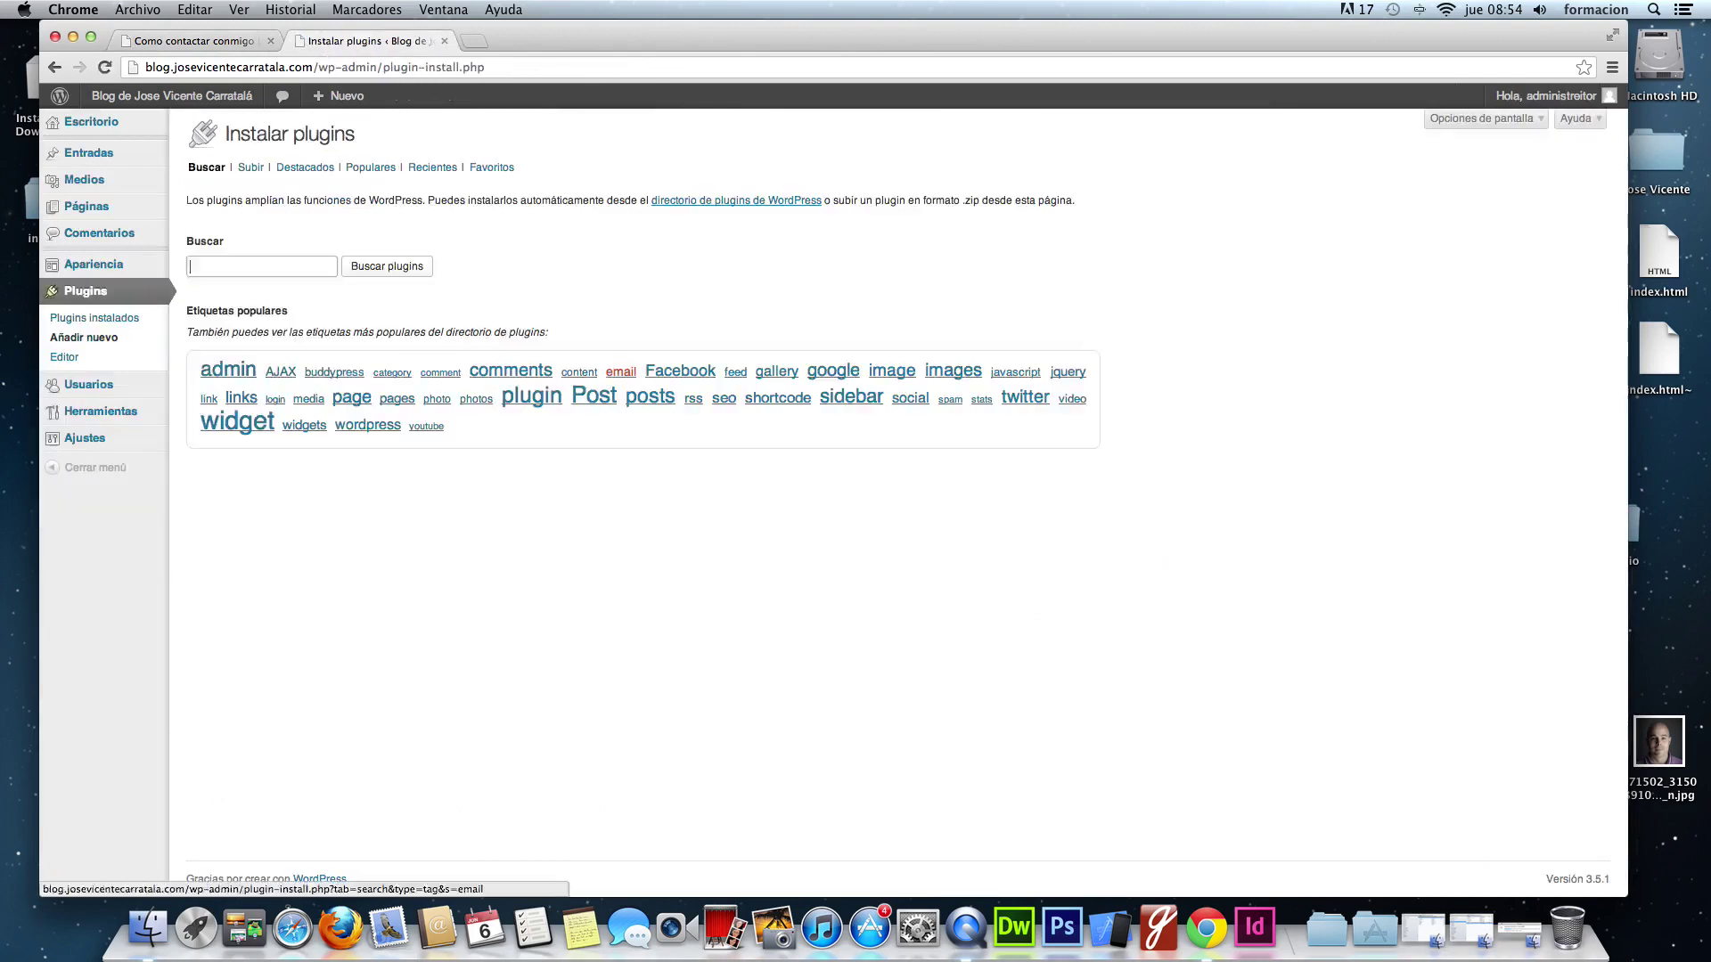
pyautogui.click(268, 266)
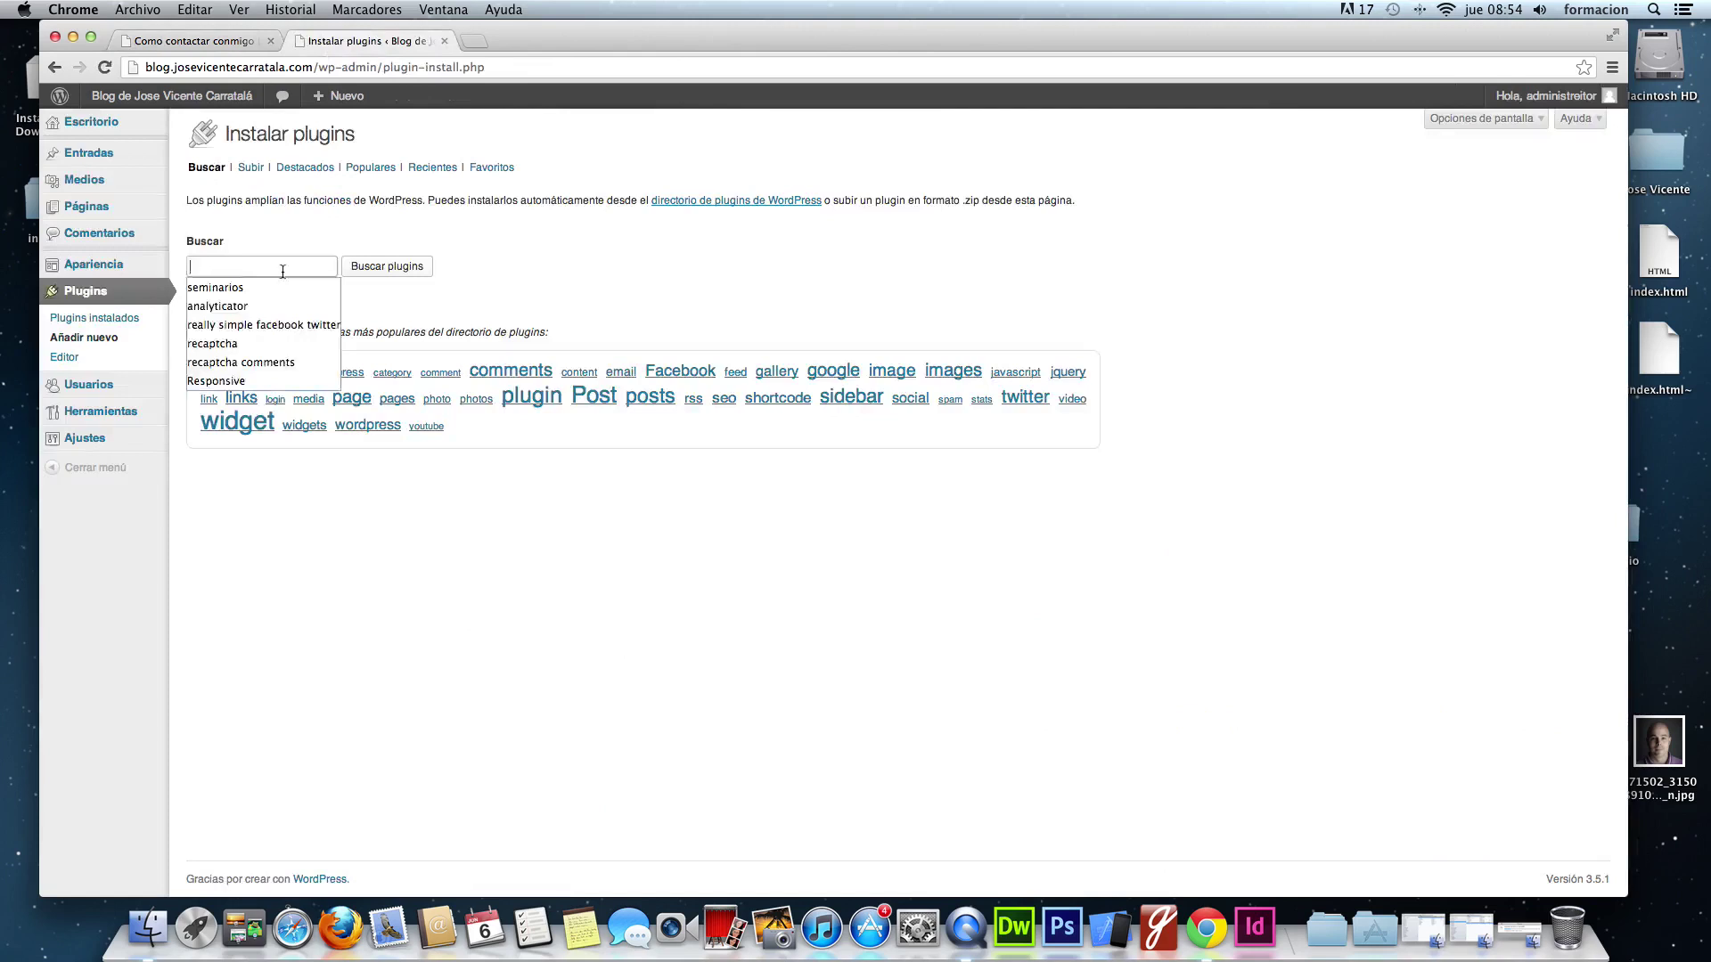
pyautogui.write('visual form ')
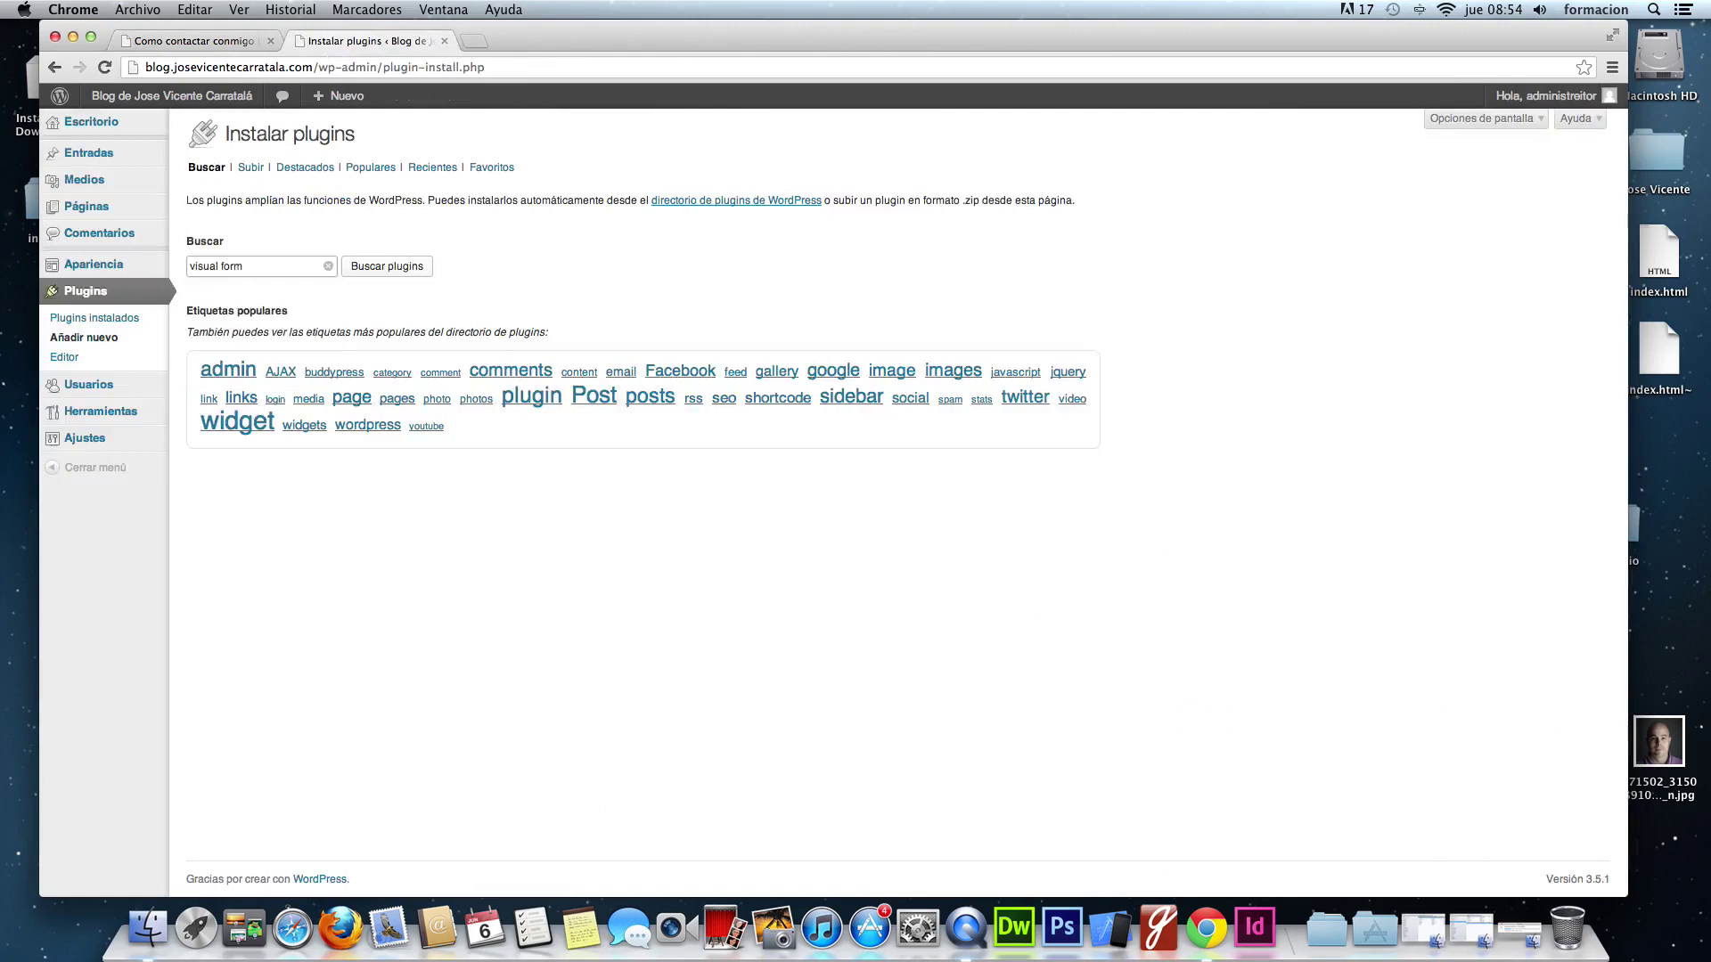
pyautogui.write('builder')
pyautogui.press('Return')
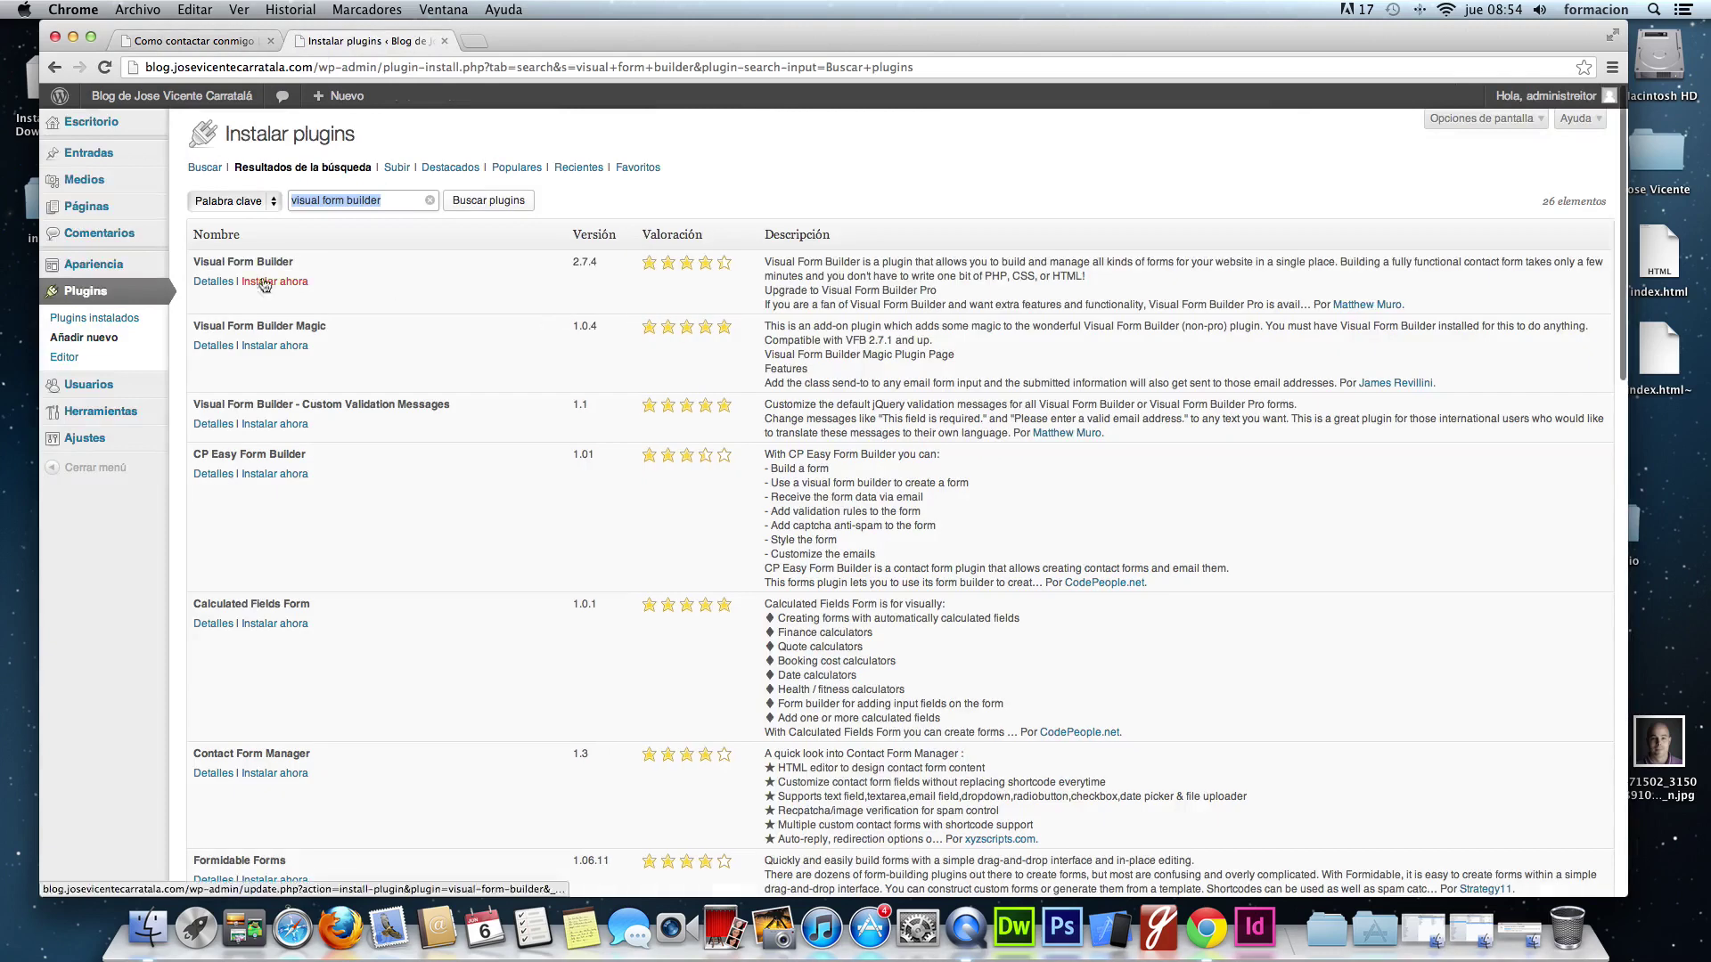
pyautogui.click(275, 281)
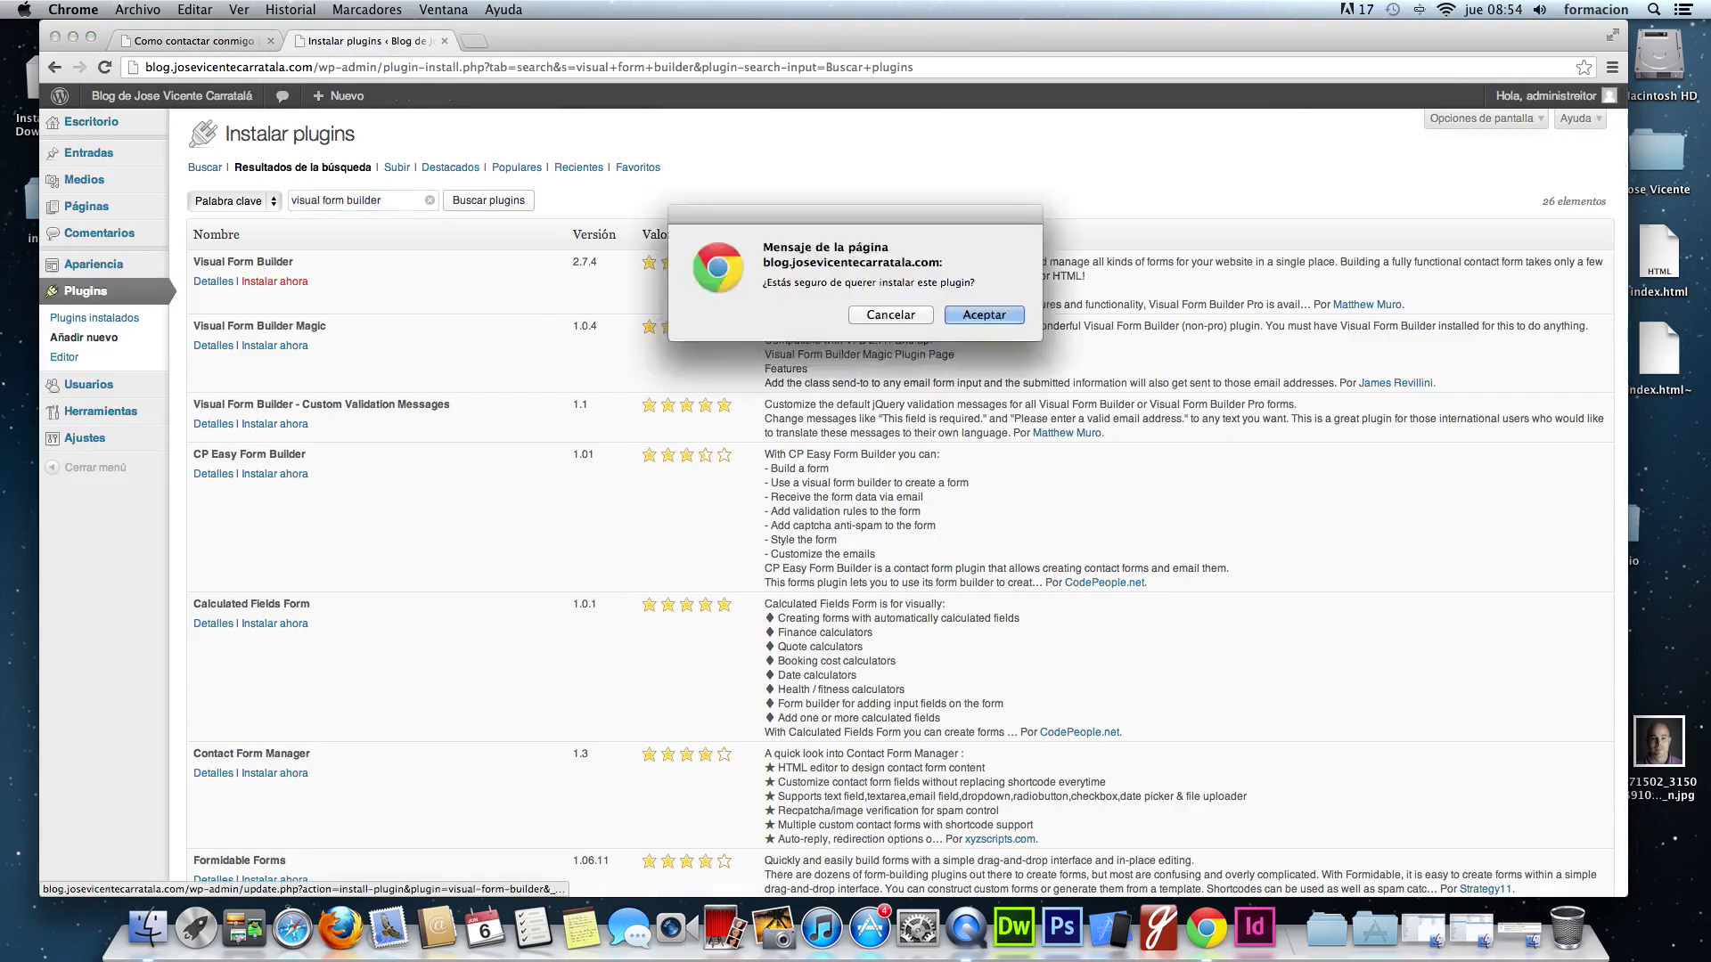
pyautogui.press('Return')
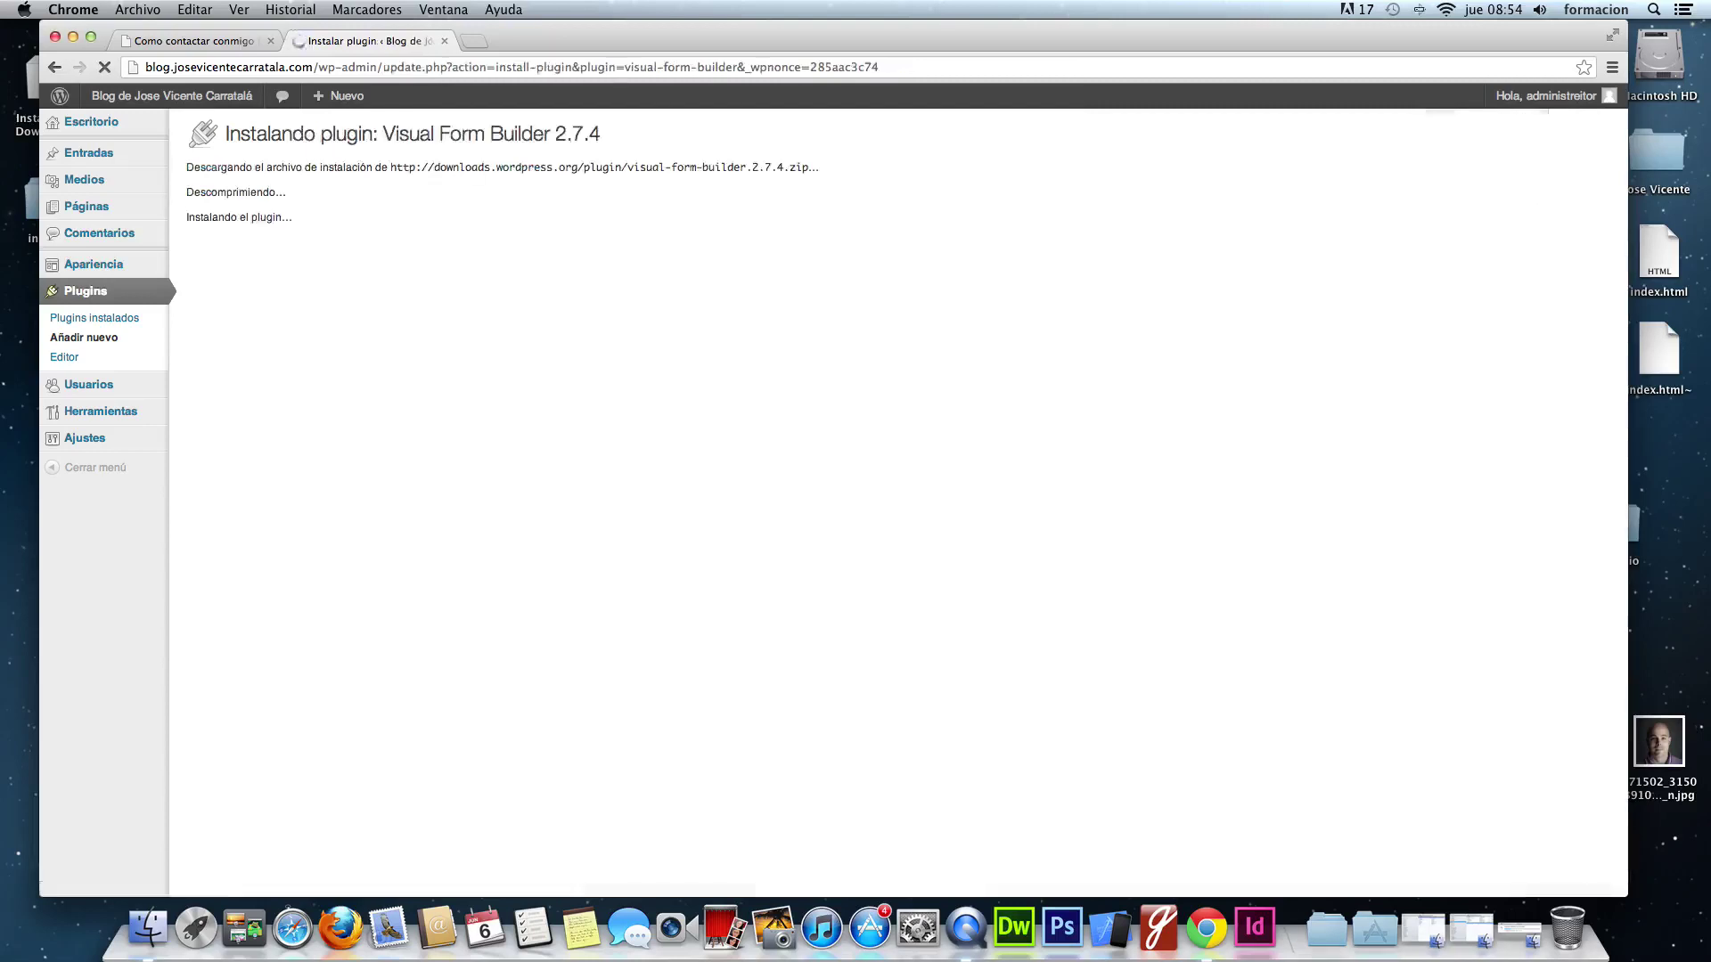
# - Activate Visual Form Builder, open its empty forms list and start a new form
pyautogui.click(234, 268)
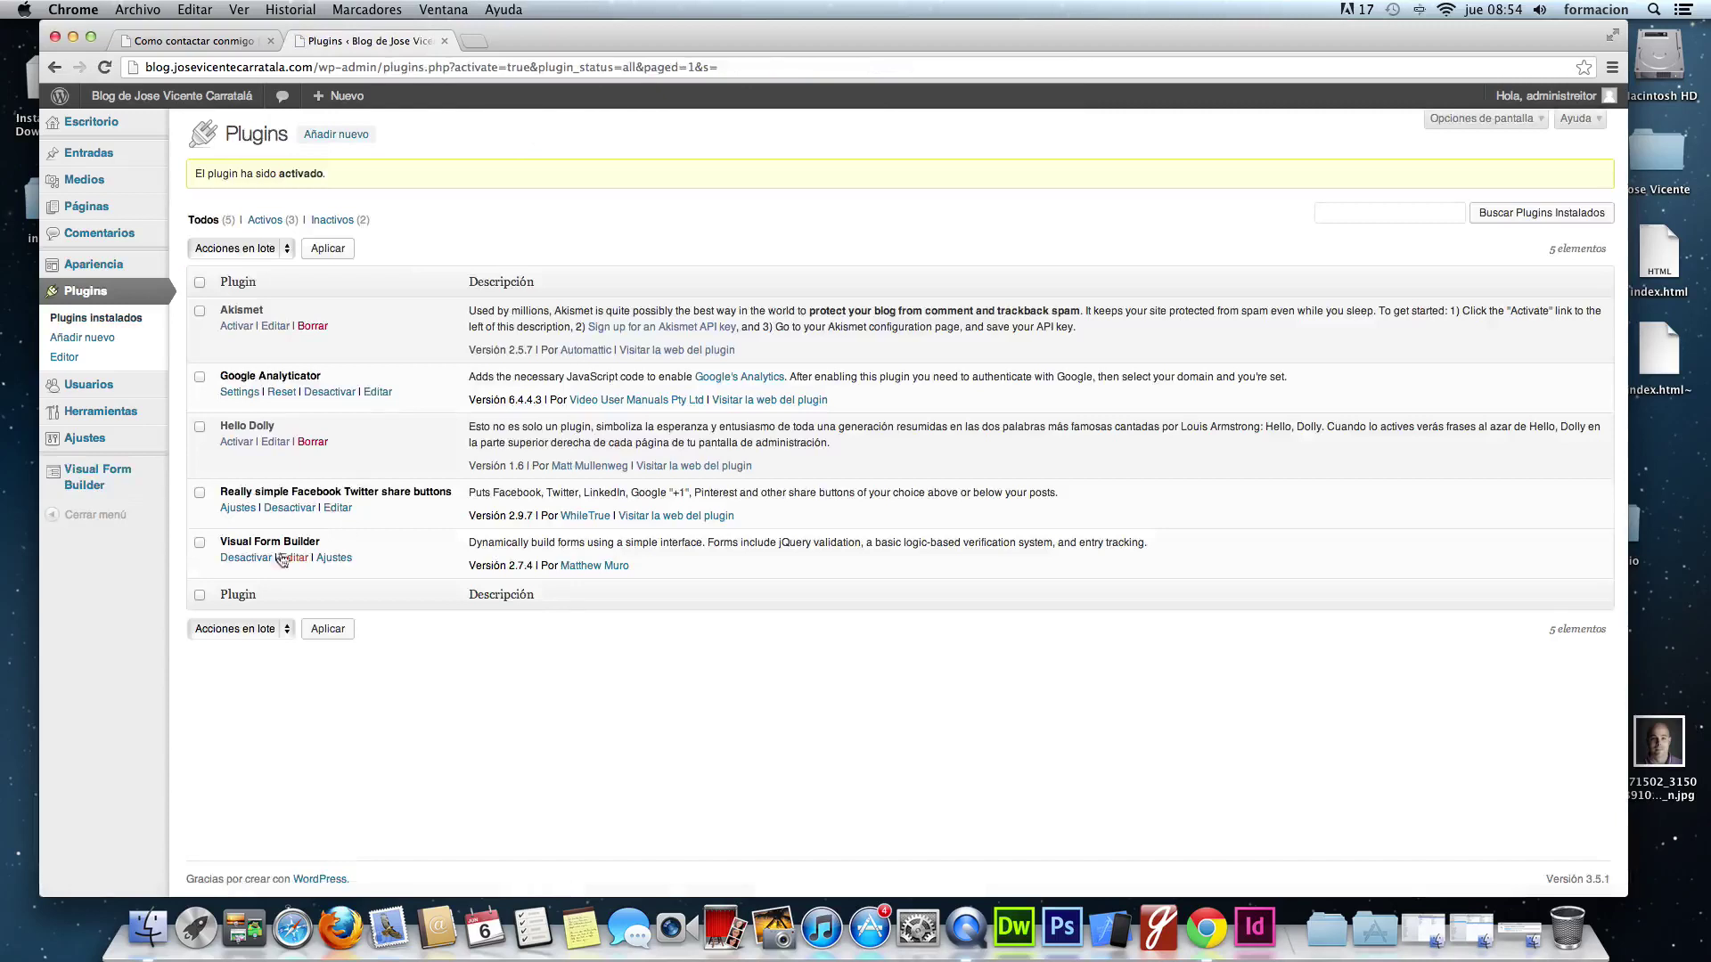
pyautogui.moveTo(71, 473)
pyautogui.click(96, 474)
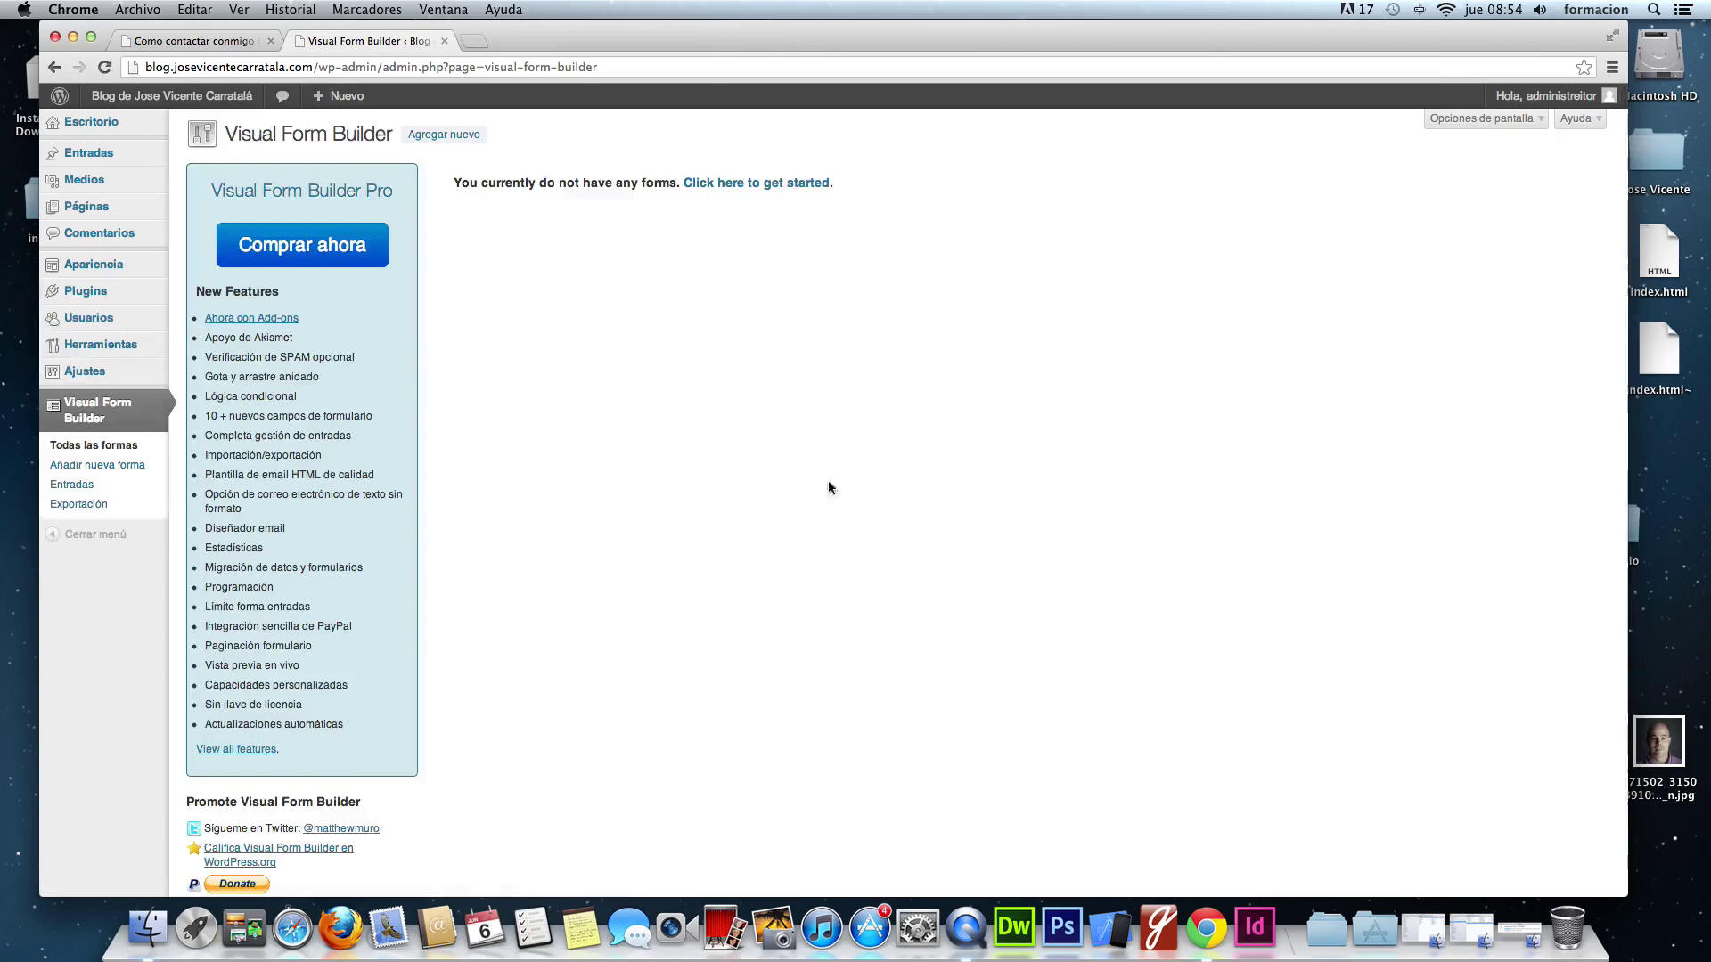
pyautogui.scroll(-2, 553, 390)
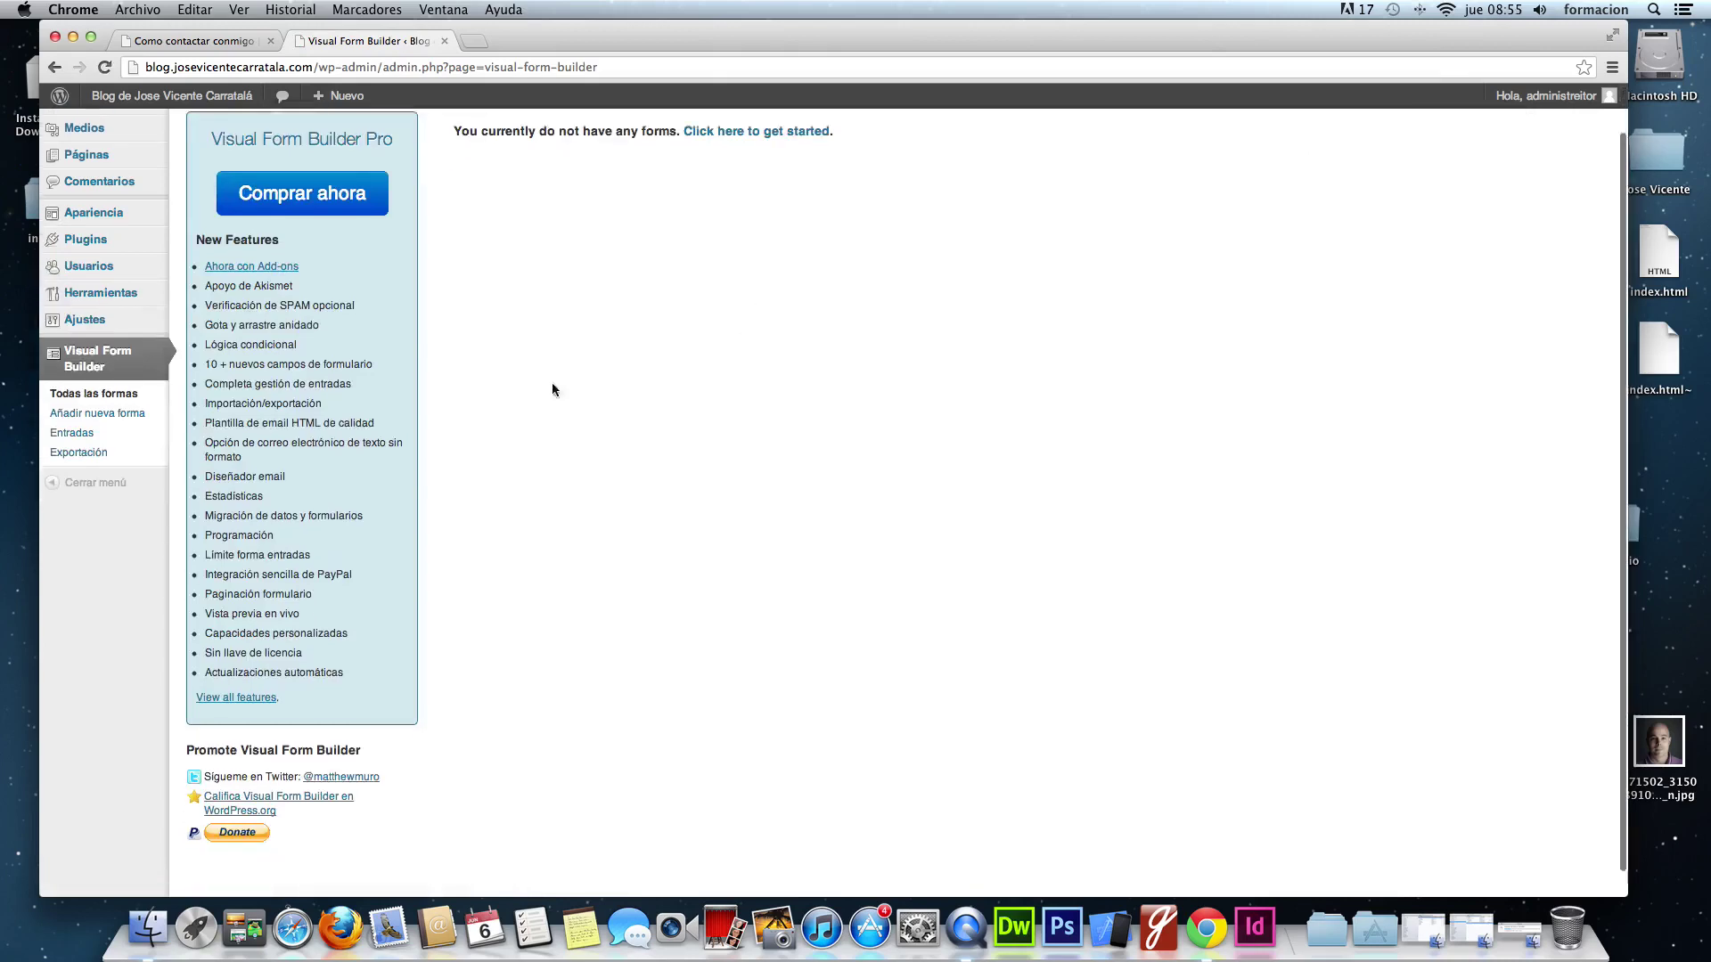
pyautogui.scroll(2, 553, 390)
pyautogui.scroll(-2, 552, 389)
pyautogui.scroll(2, 553, 390)
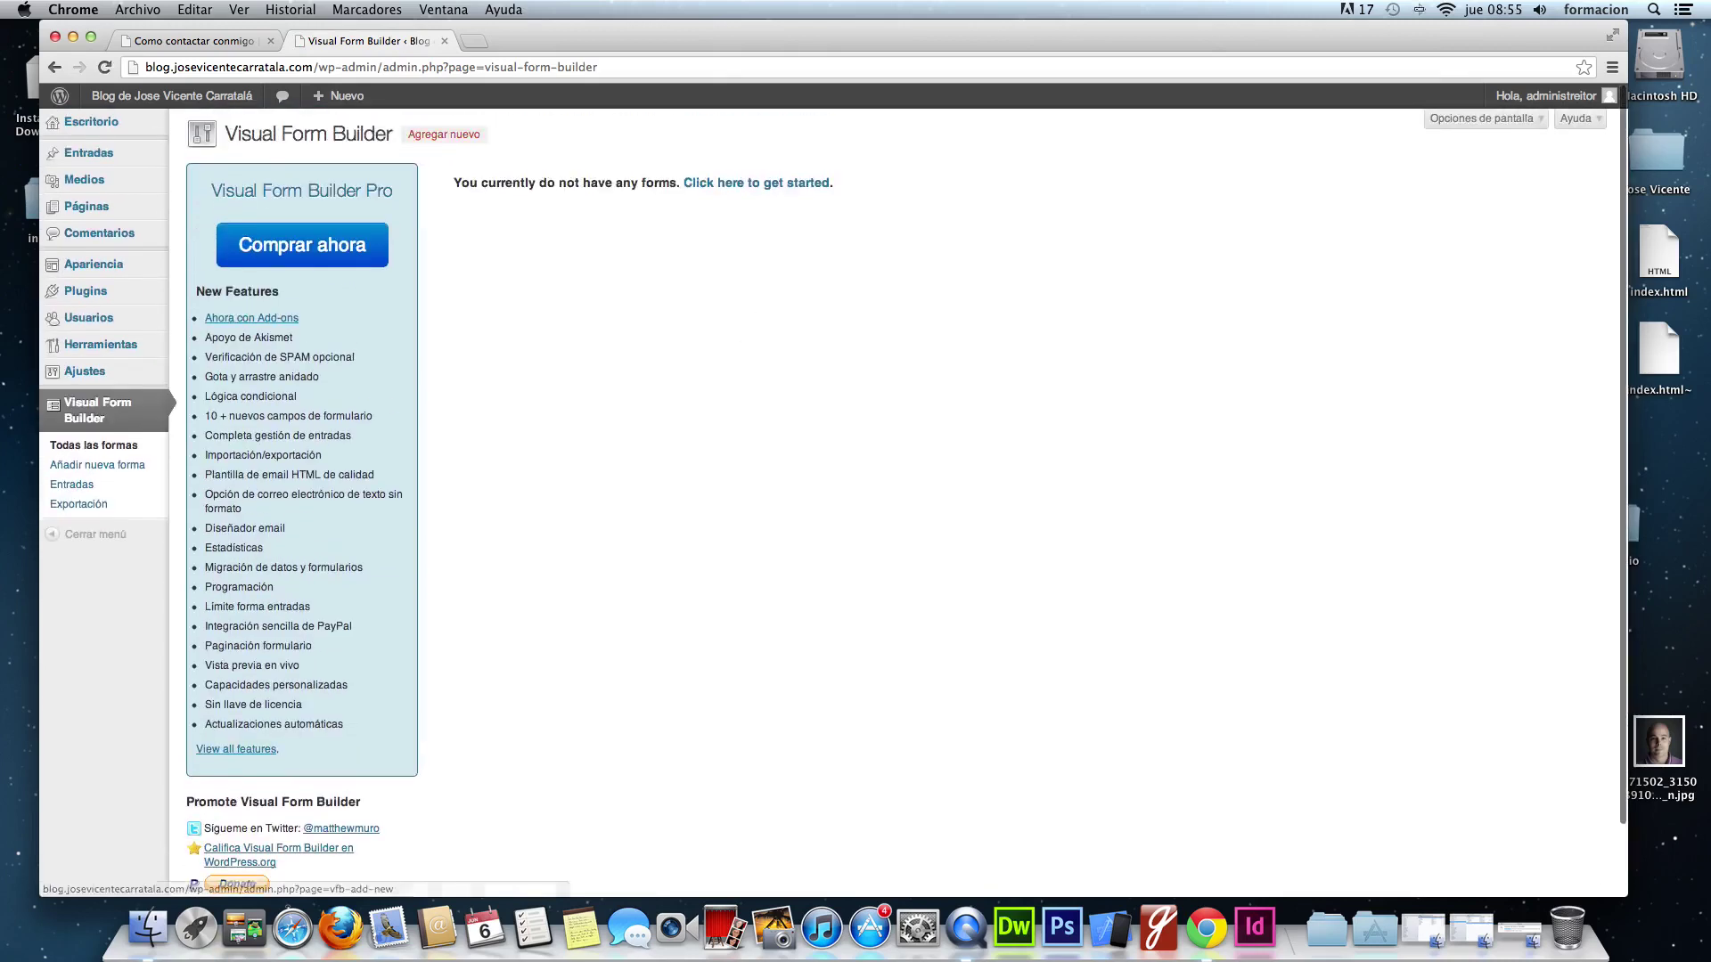
pyautogui.click(443, 134)
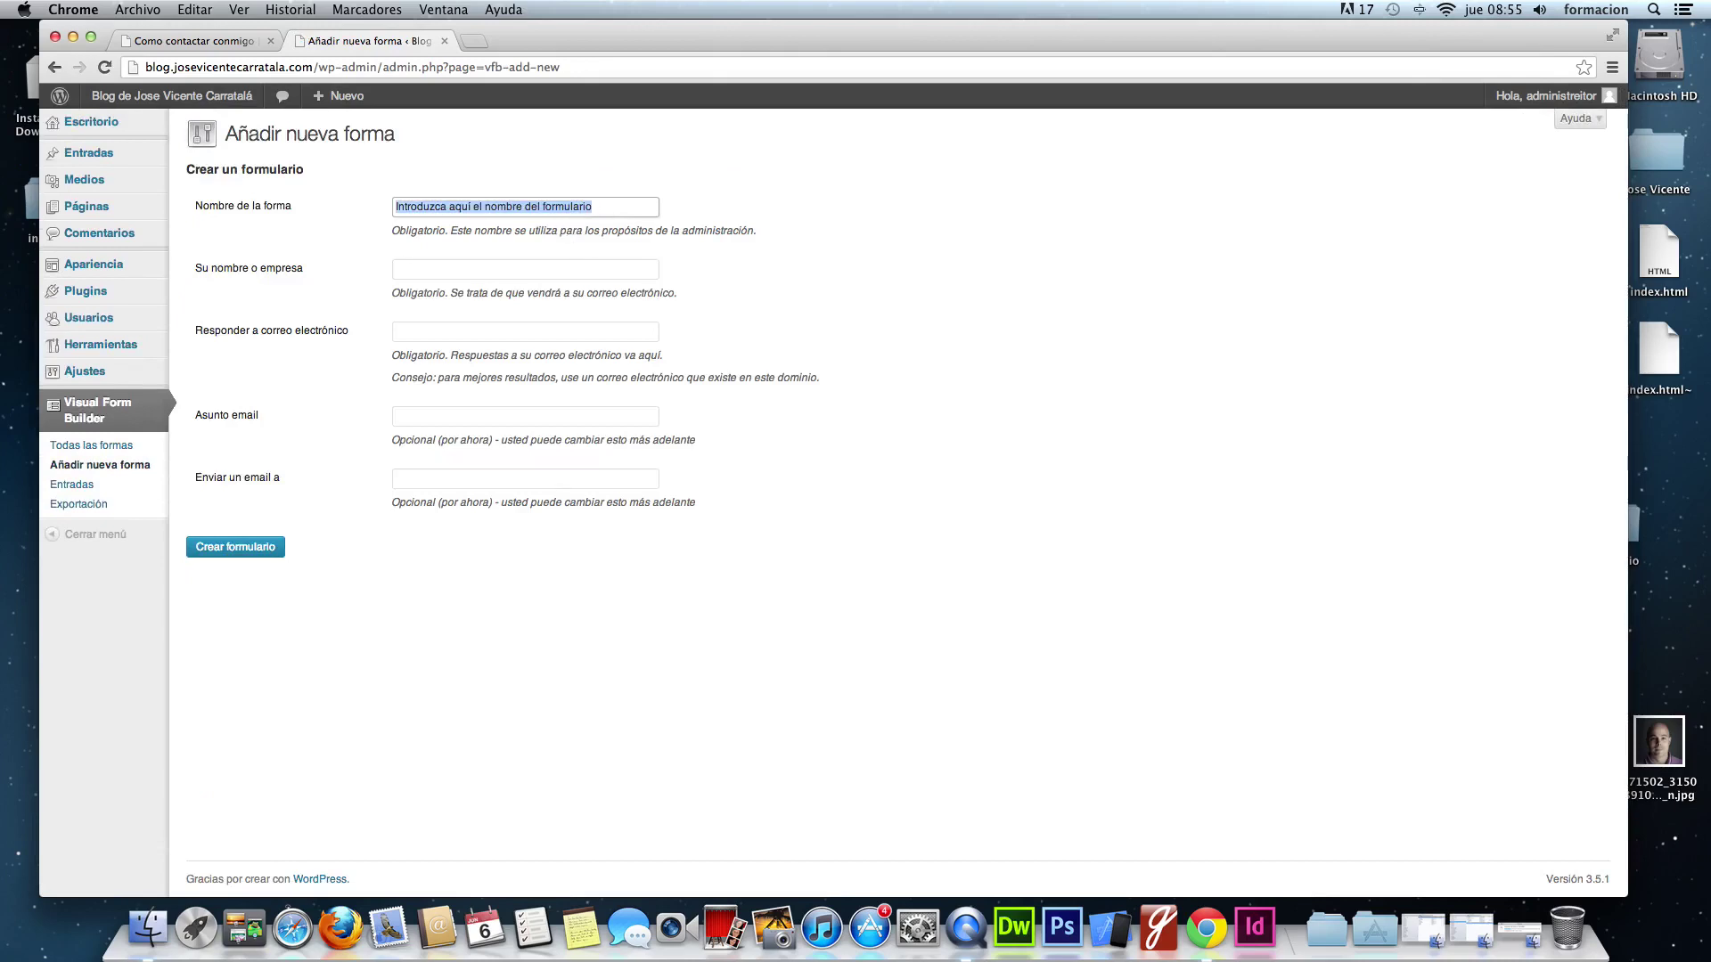
# - Create 'Formulario de contacto' with the sender's name, reply and recipient e-mails, and a contact subject for the blog
pyautogui.write('F')
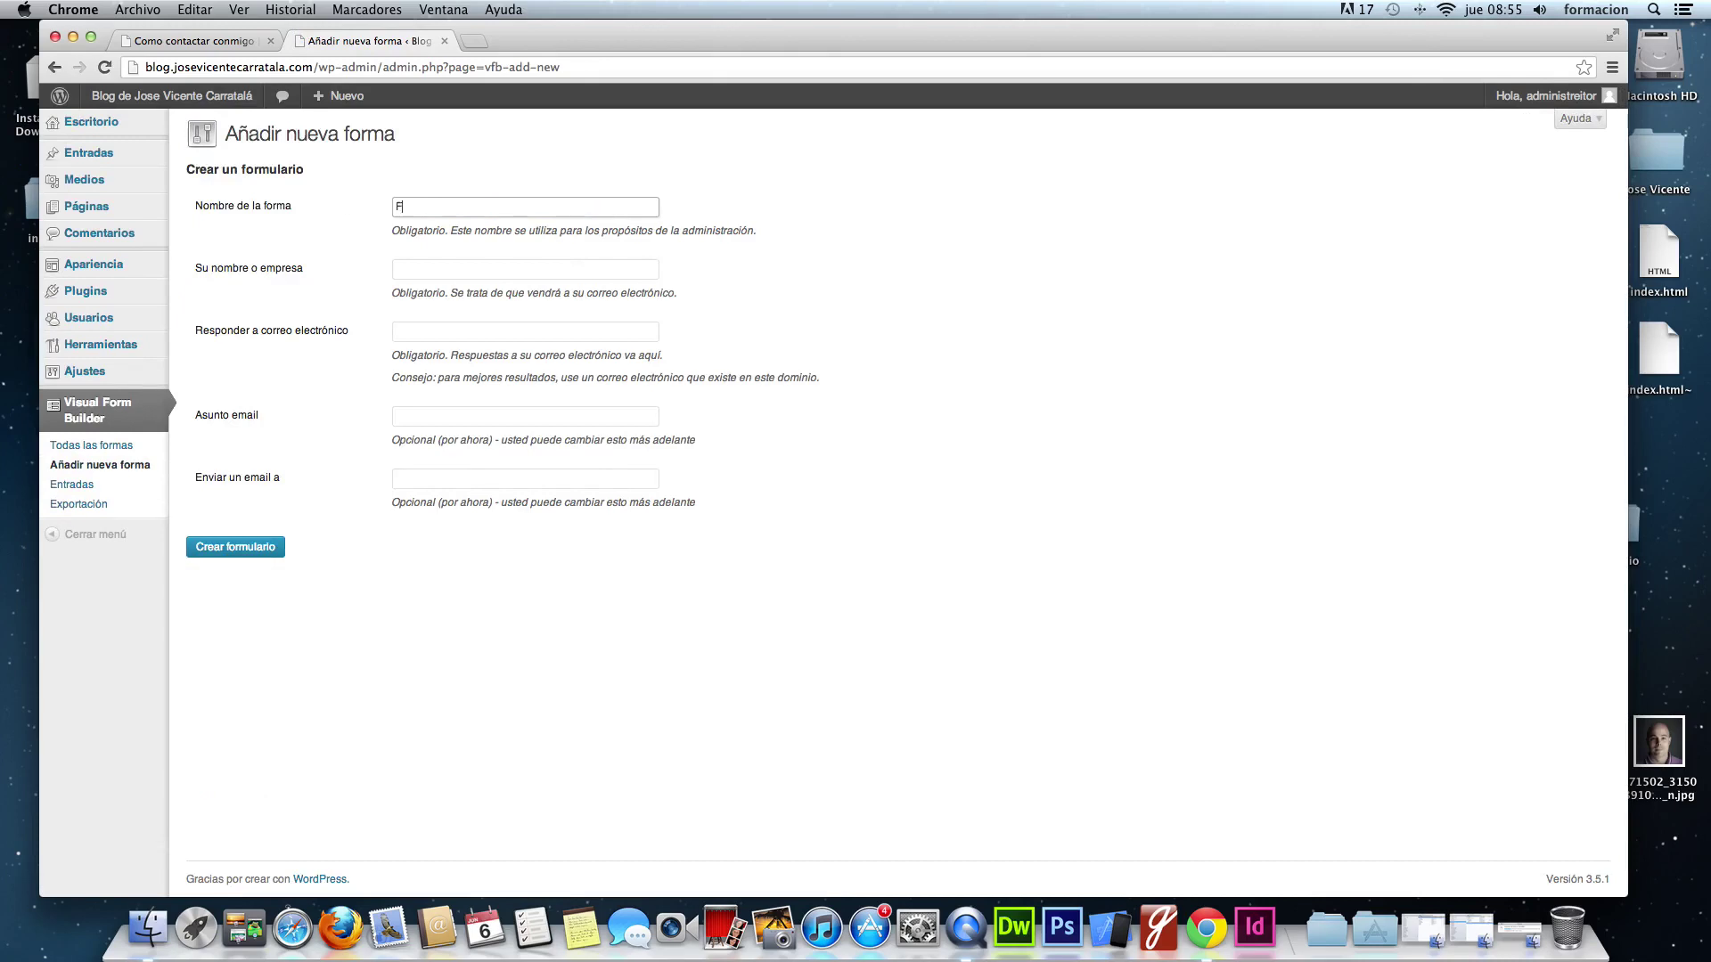
pyautogui.write('ormulario de contacto')
pyautogui.click(526, 269)
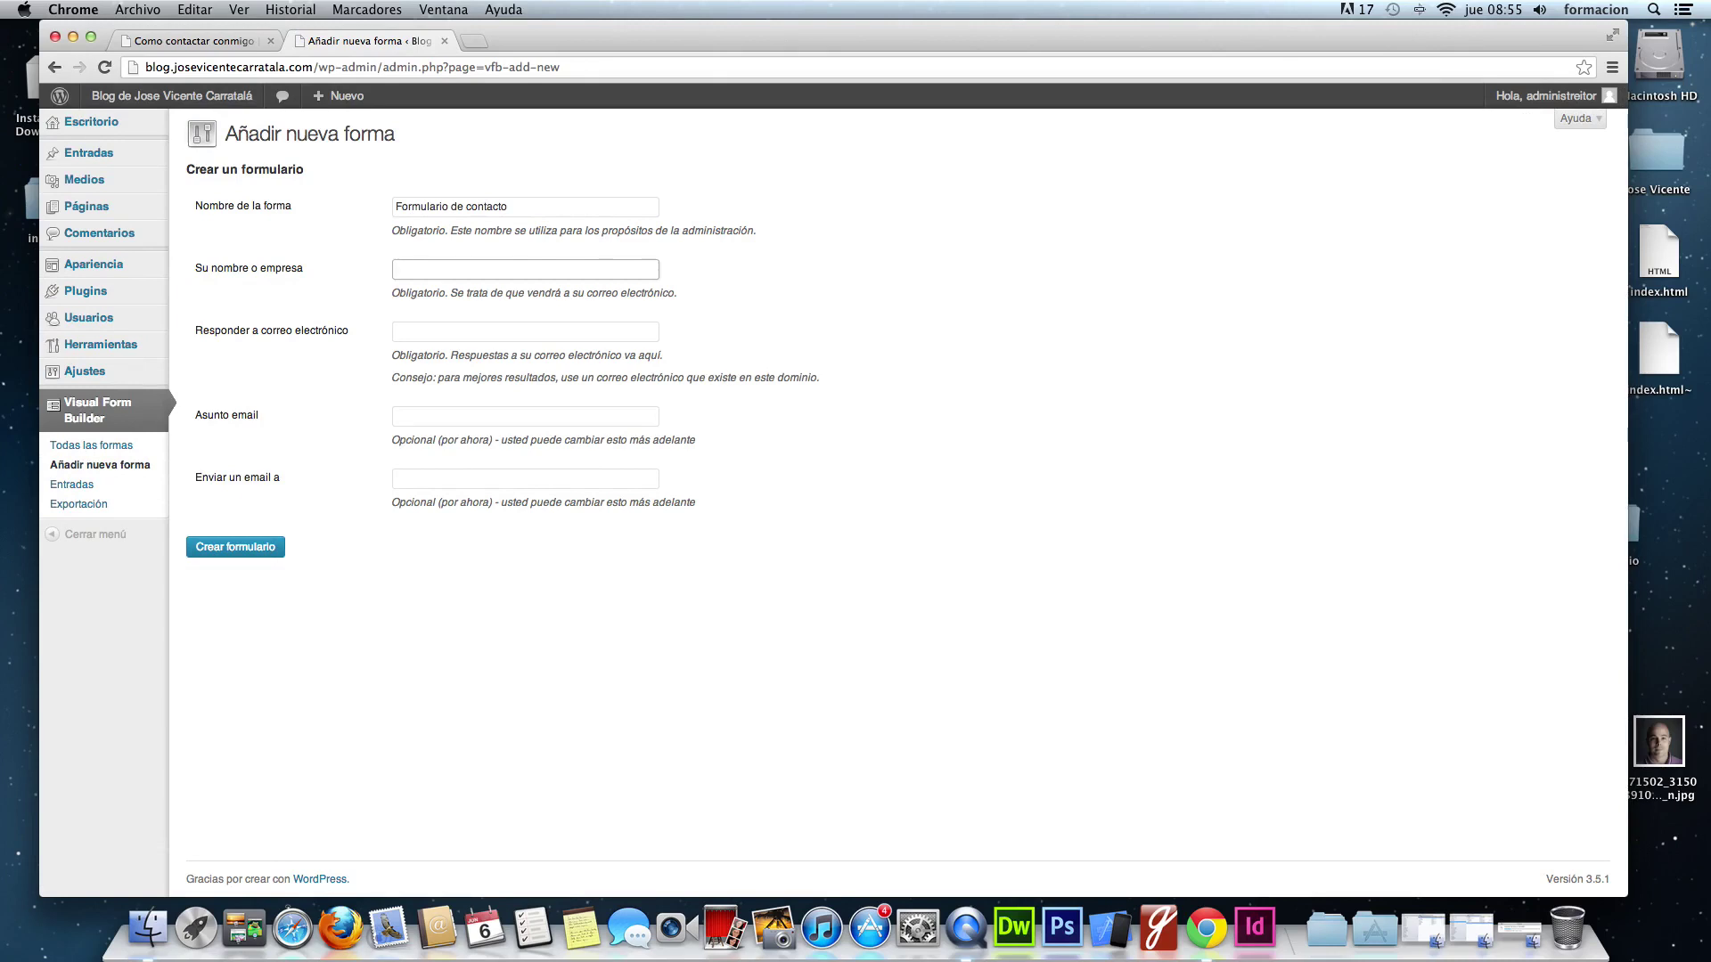
pyautogui.write('Jose Vicente Carratala')
pyautogui.press('Tab')
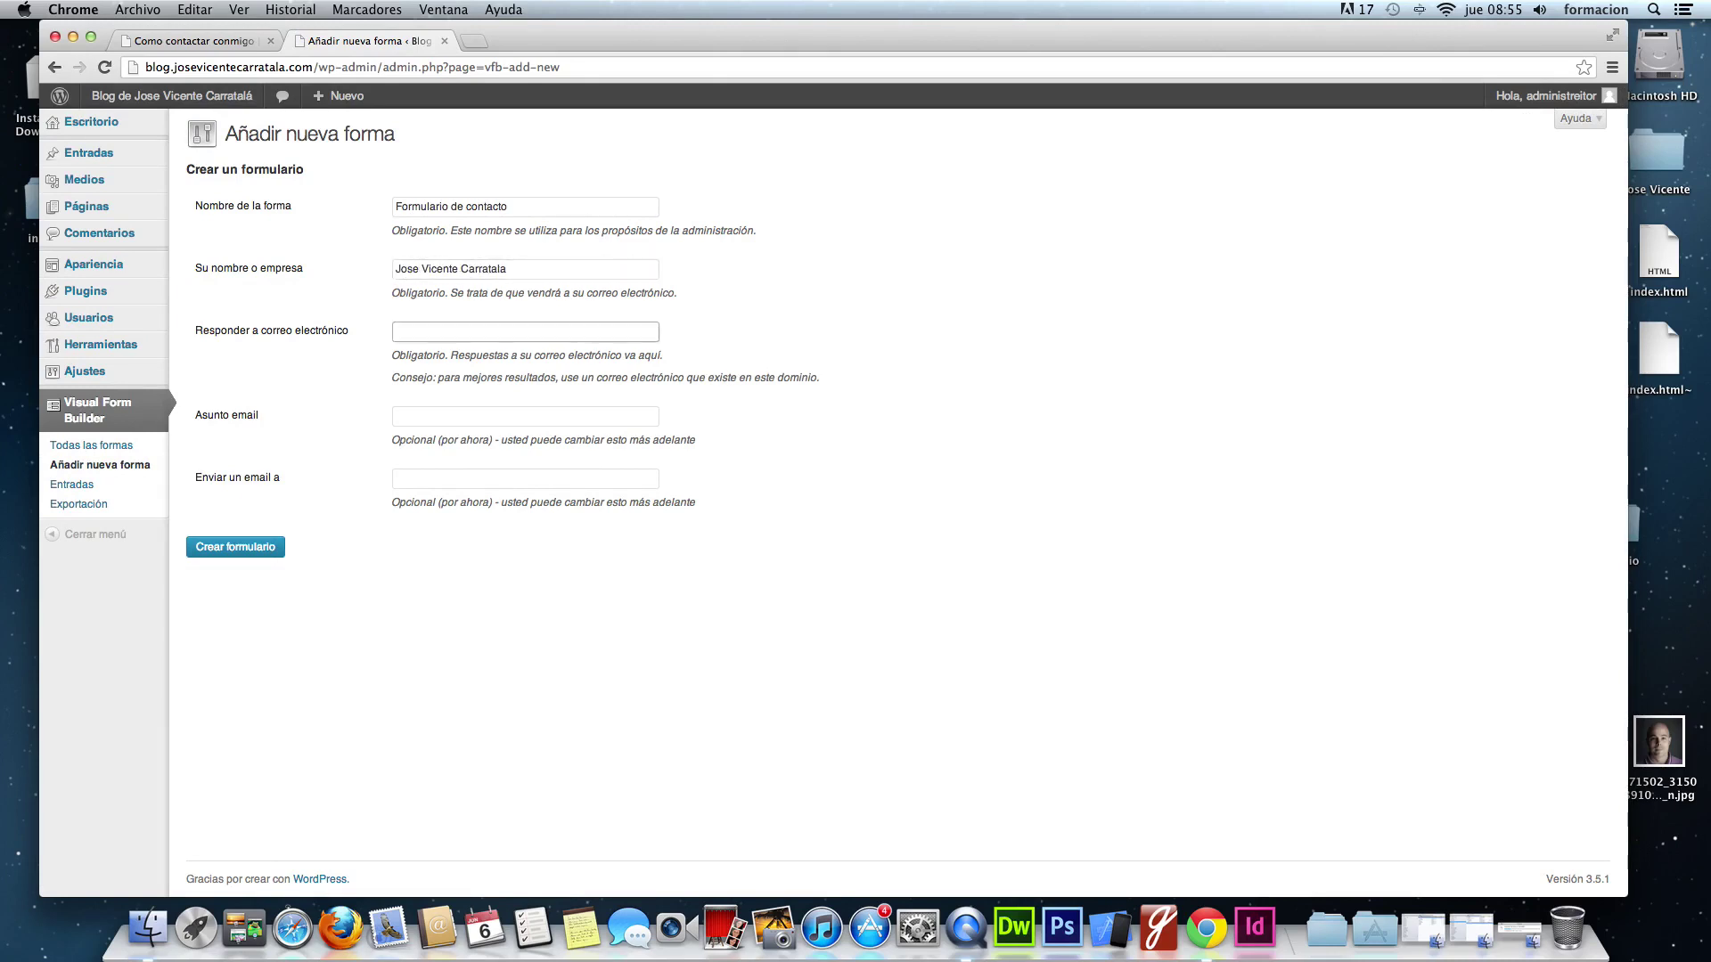
pyautogui.press('Tab')
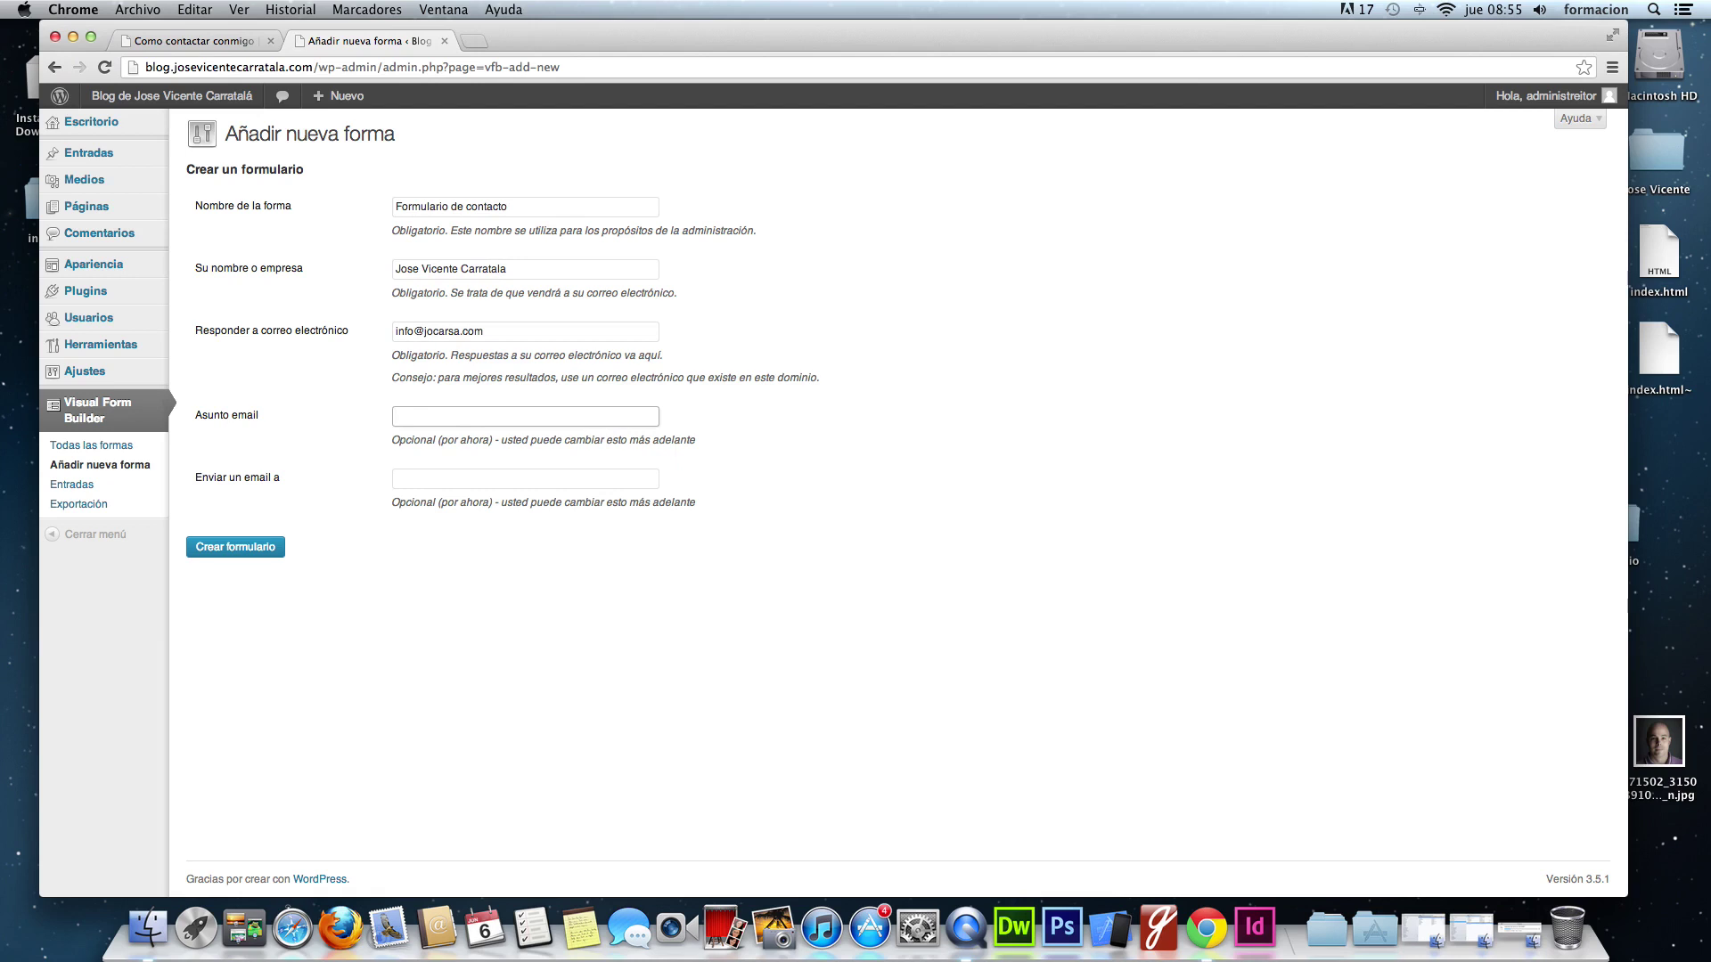
pyautogui.write('Contacto en blog.josevicentecarratala.com')
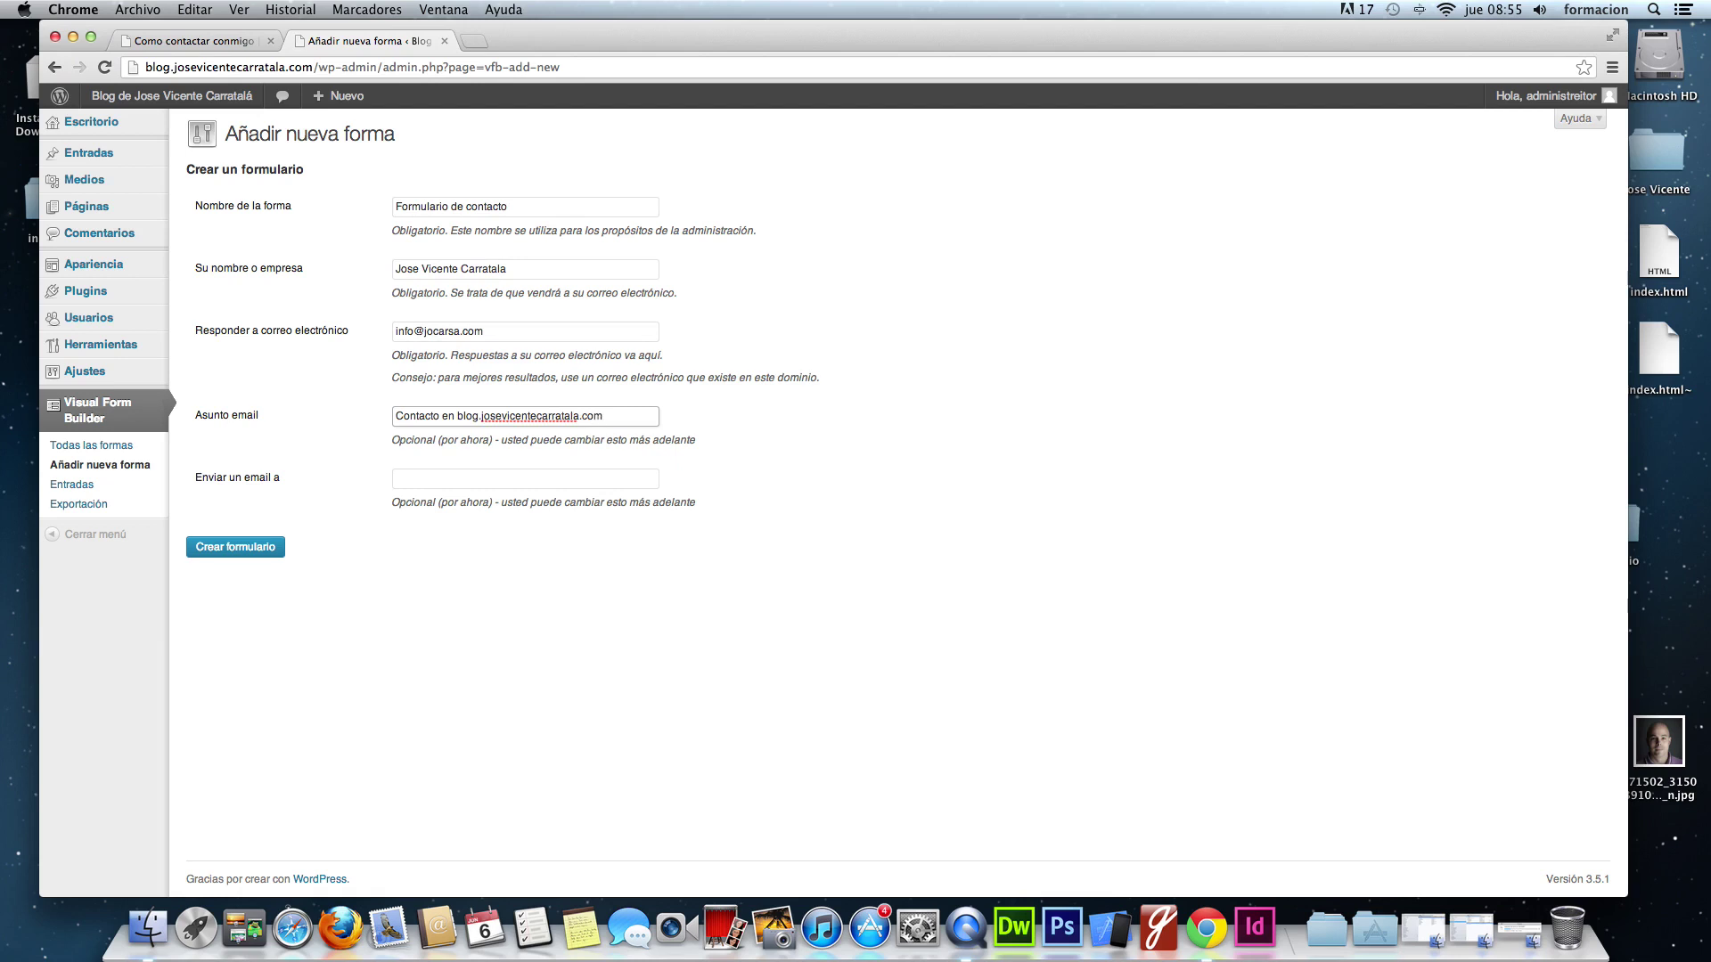
pyautogui.click(526, 478)
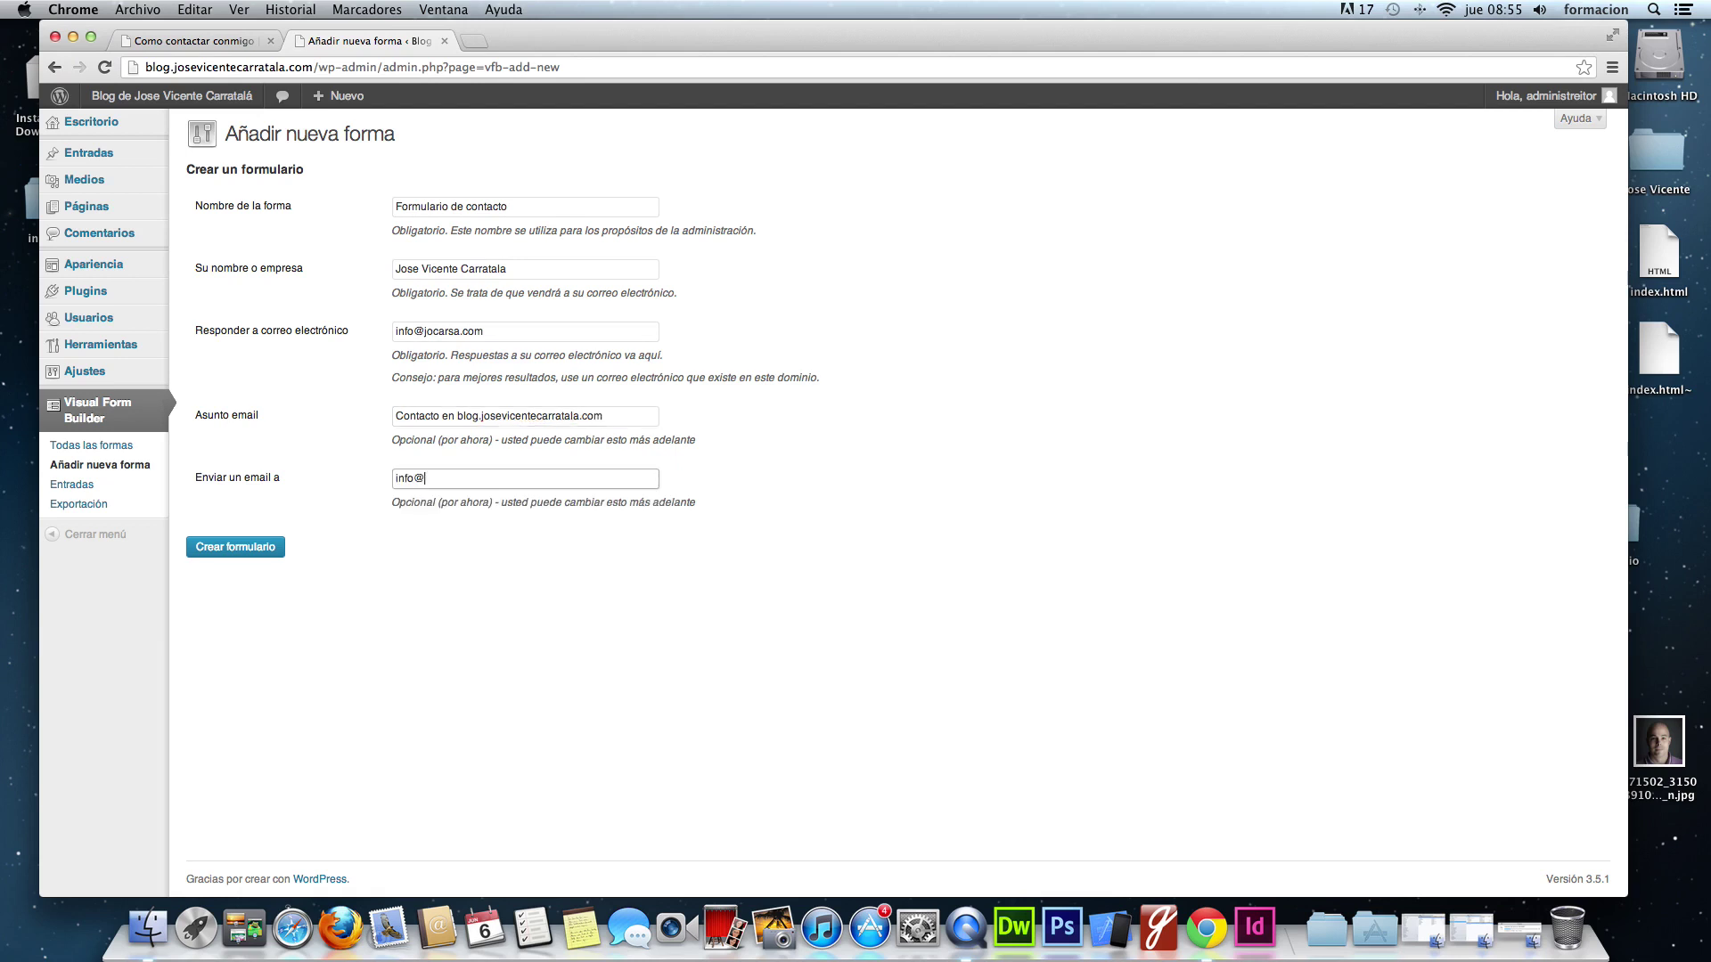
pyautogui.click(278, 545)
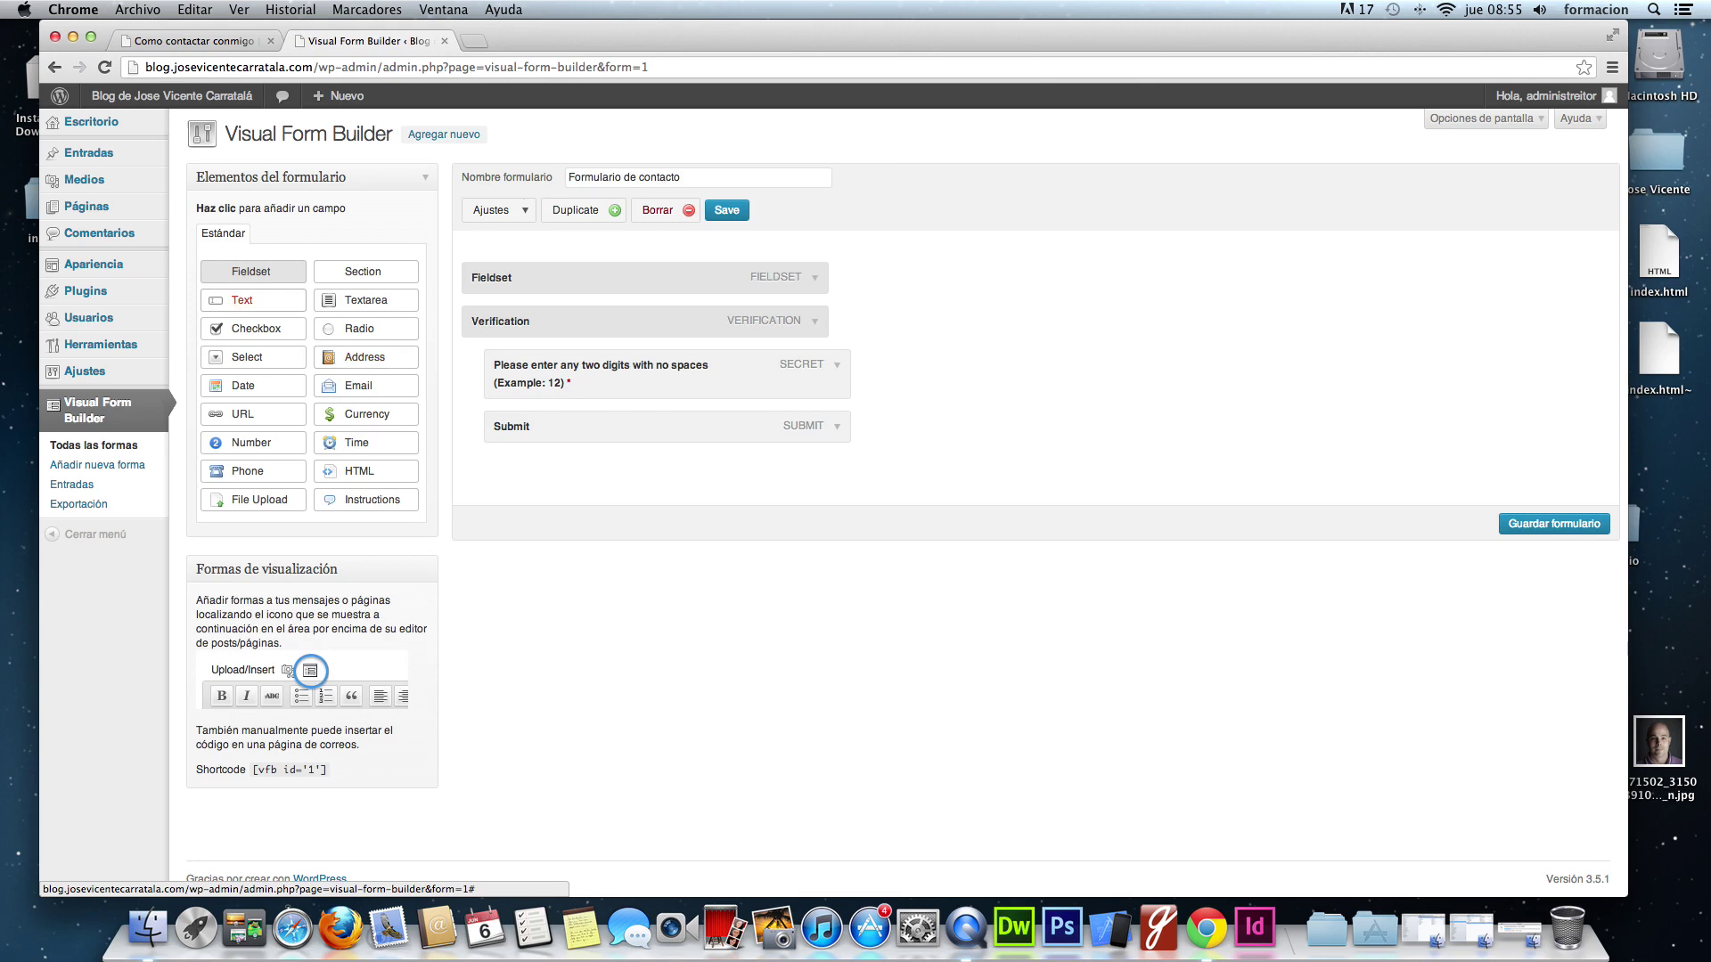
# - Add a Text field named Nombre inside the Fieldset, described 'Introduce tu nombre para que pueda saber quien eres'
pyautogui.click(250, 299)
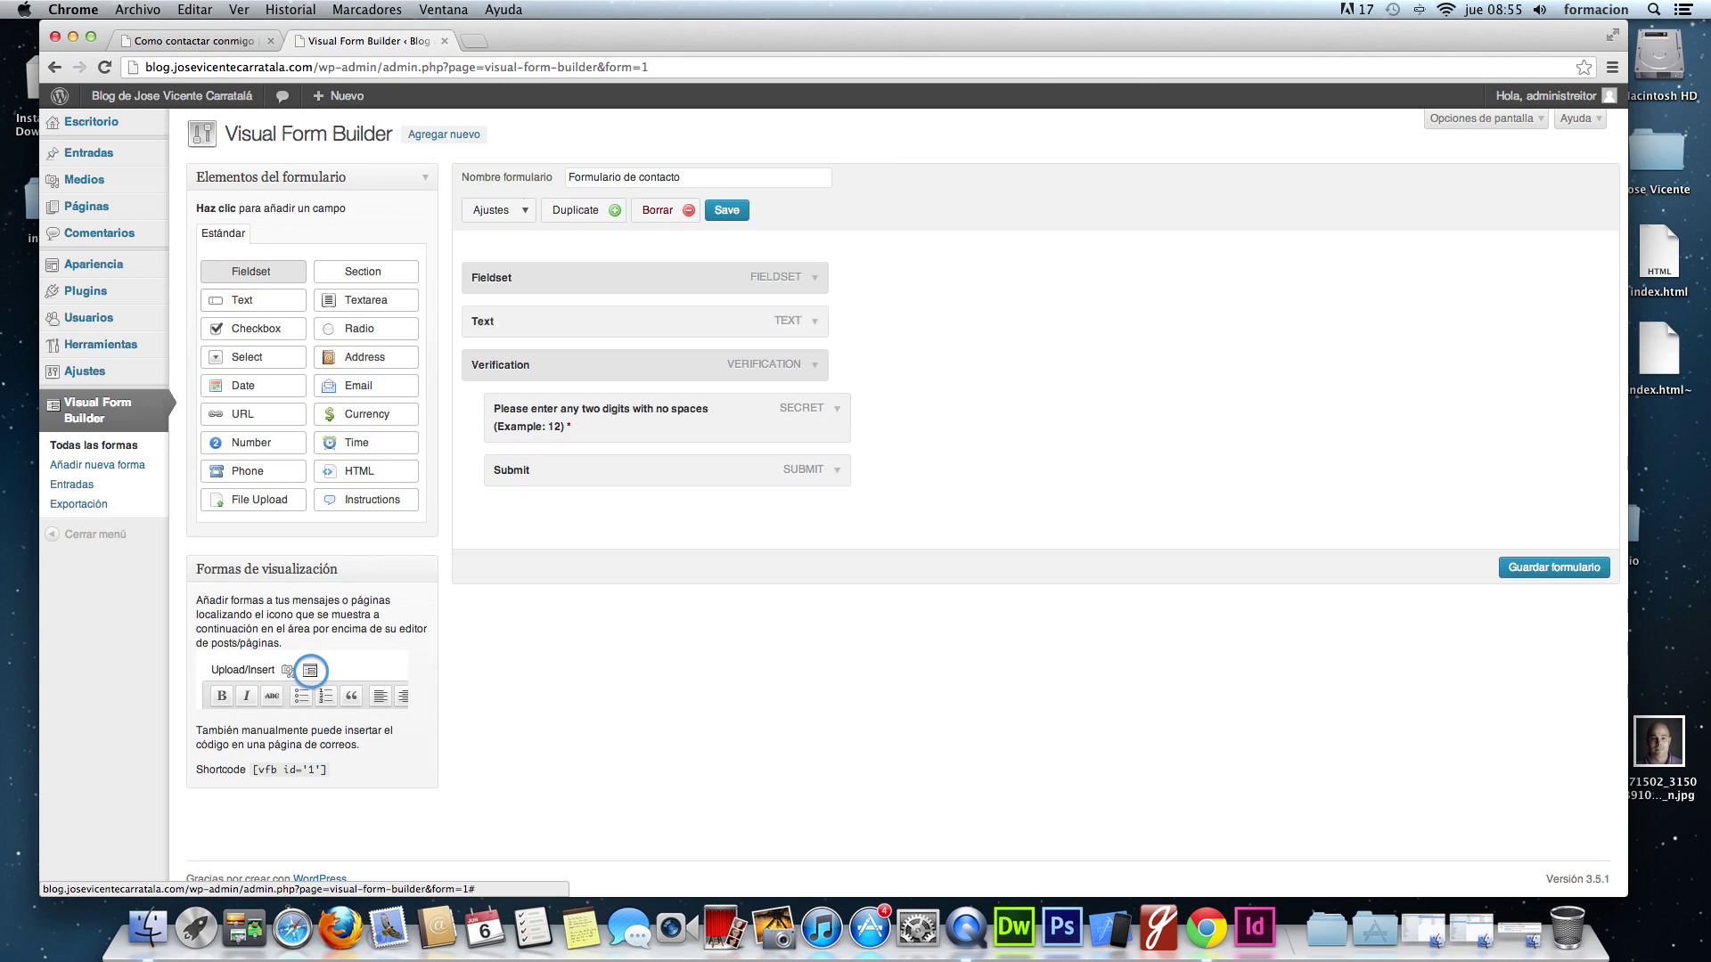
pyautogui.moveTo(501, 324); pyautogui.dragTo(540, 323)
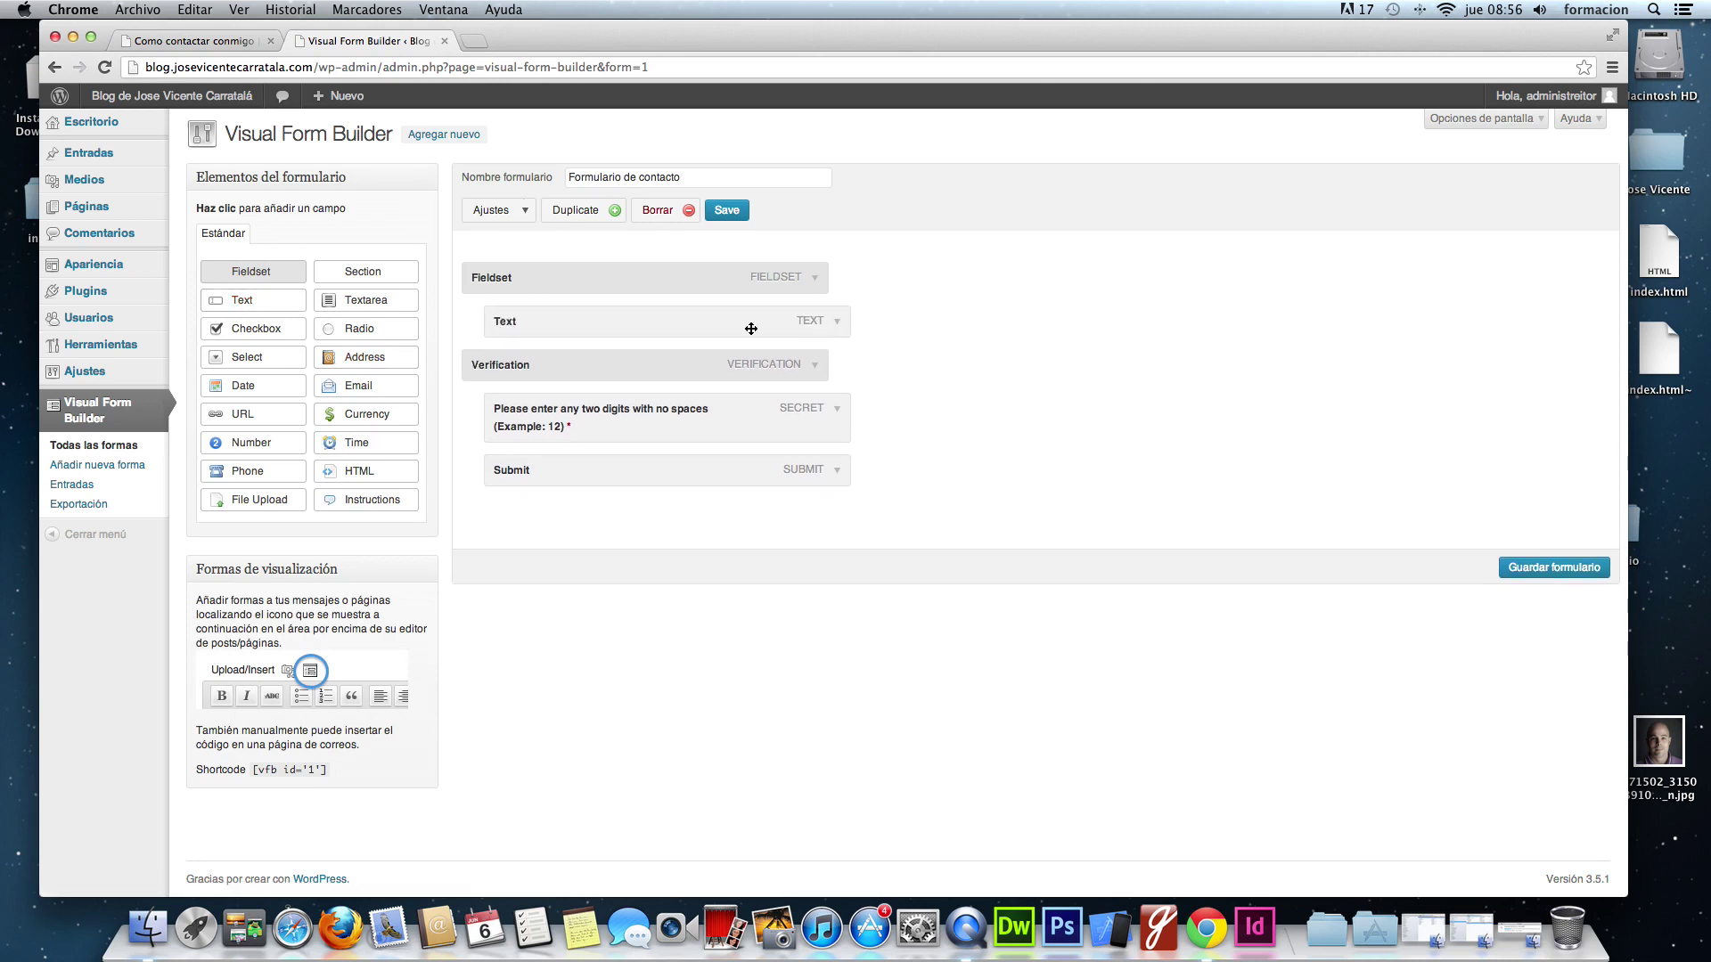
pyautogui.click(837, 321)
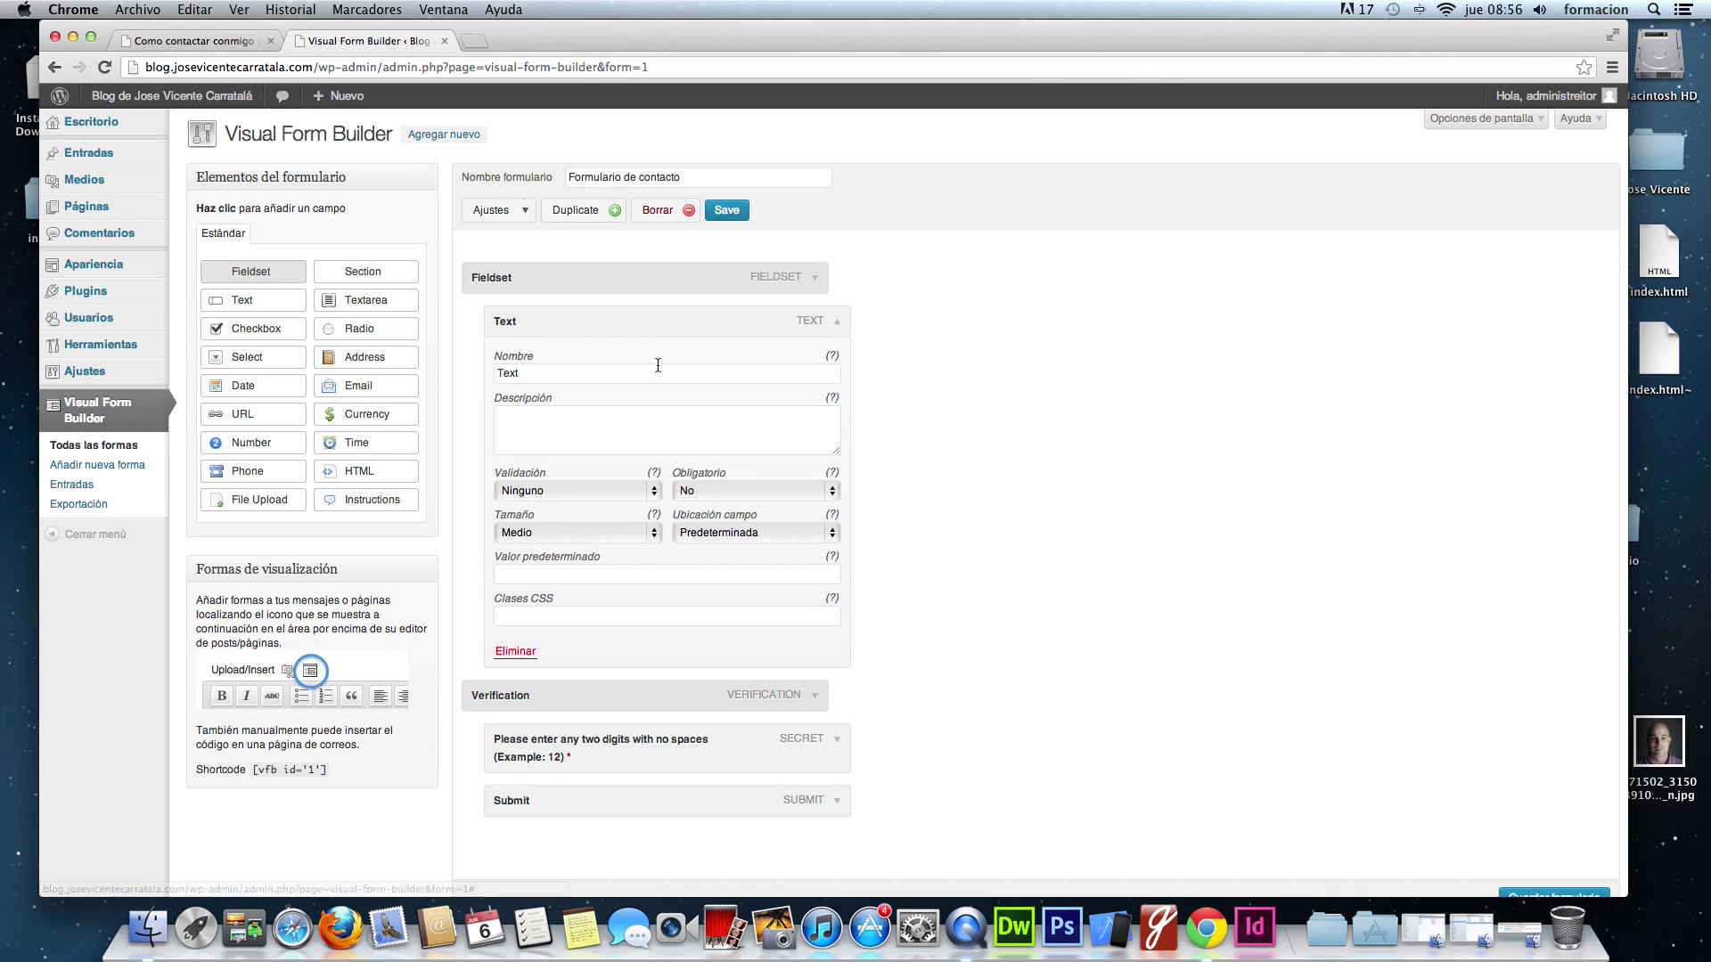
pyautogui.doubleClick(658, 366)
pyautogui.write('Nopmbre')
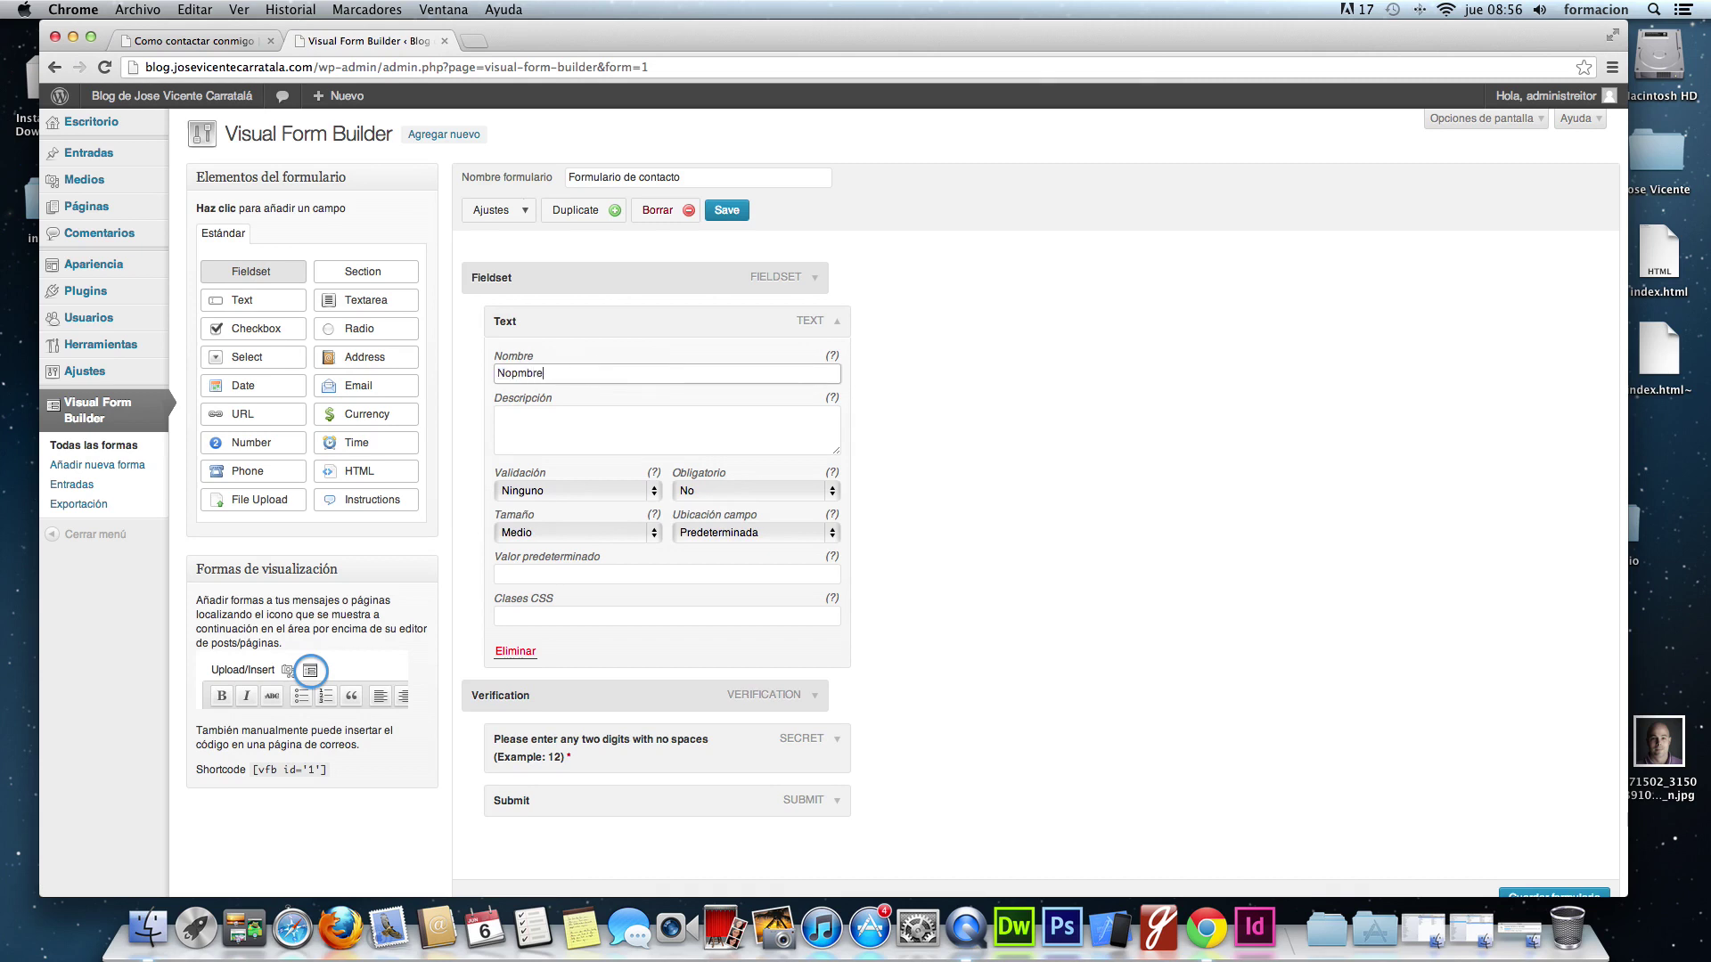
pyautogui.press('BackSpace')
pyautogui.press('BackSpace')
pyautogui.press('BackSpace')
pyautogui.write('mb')
pyautogui.press('Tab')
pyautogui.write('I')
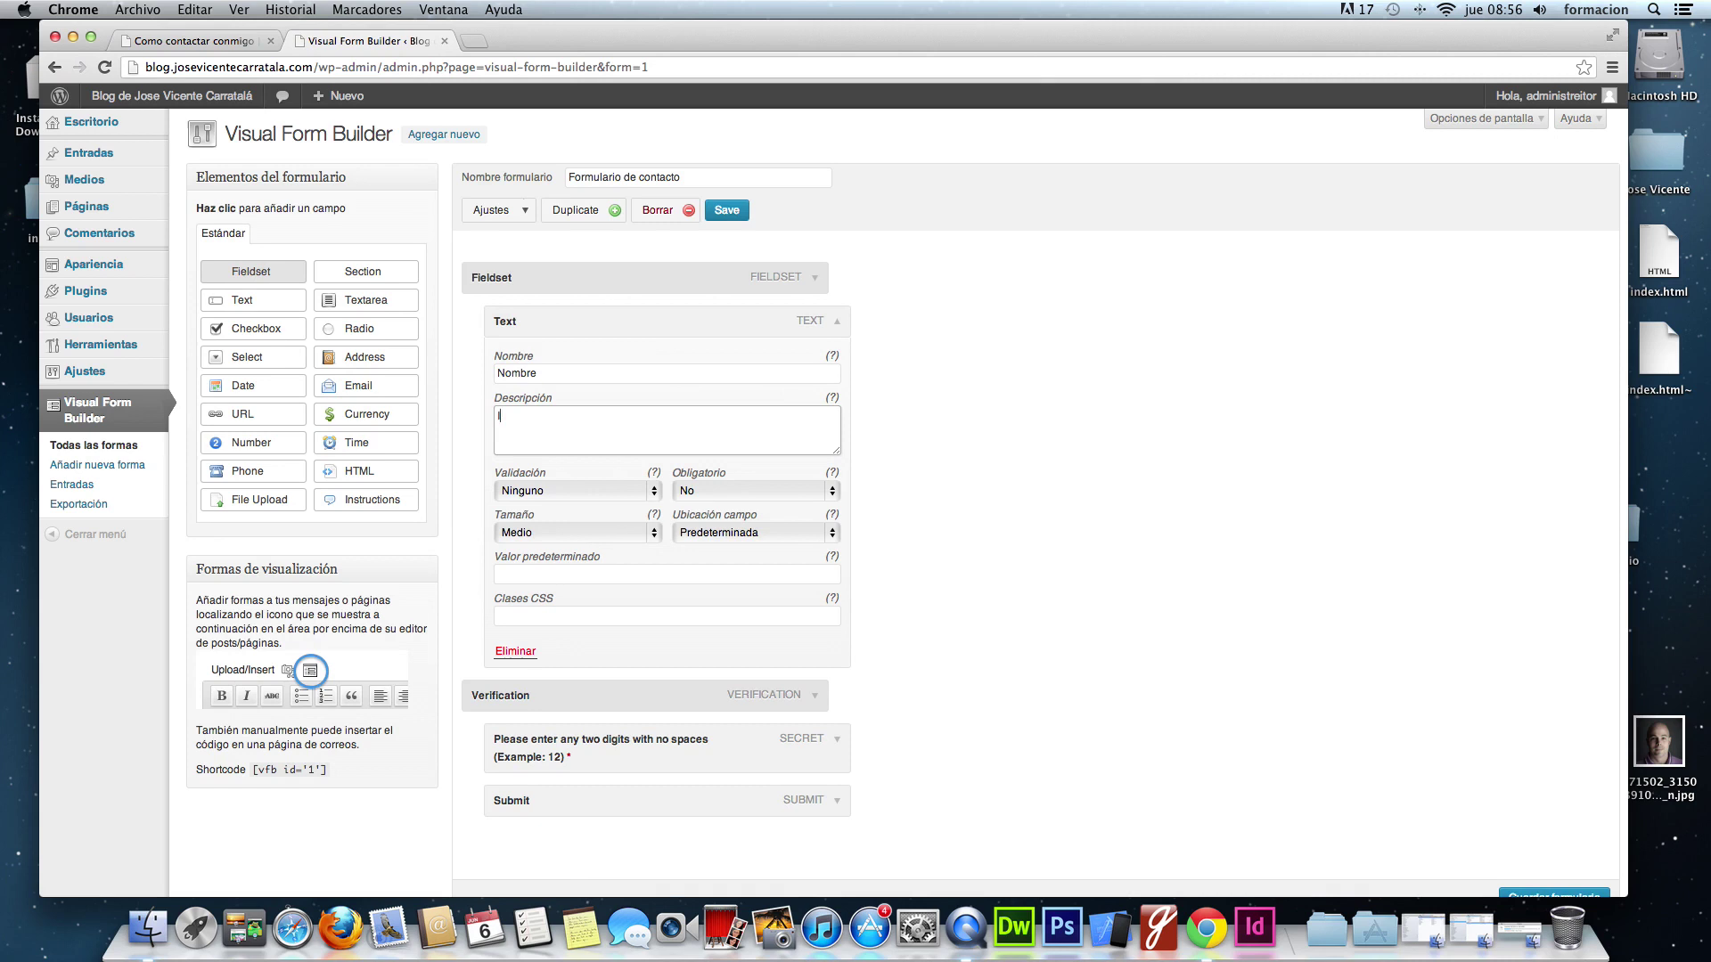
pyautogui.write('ntroduce tu bnom')
pyautogui.press('BackSpace')
pyautogui.press('BackSpace')
pyautogui.write('nombre para que pueda saber quien e')
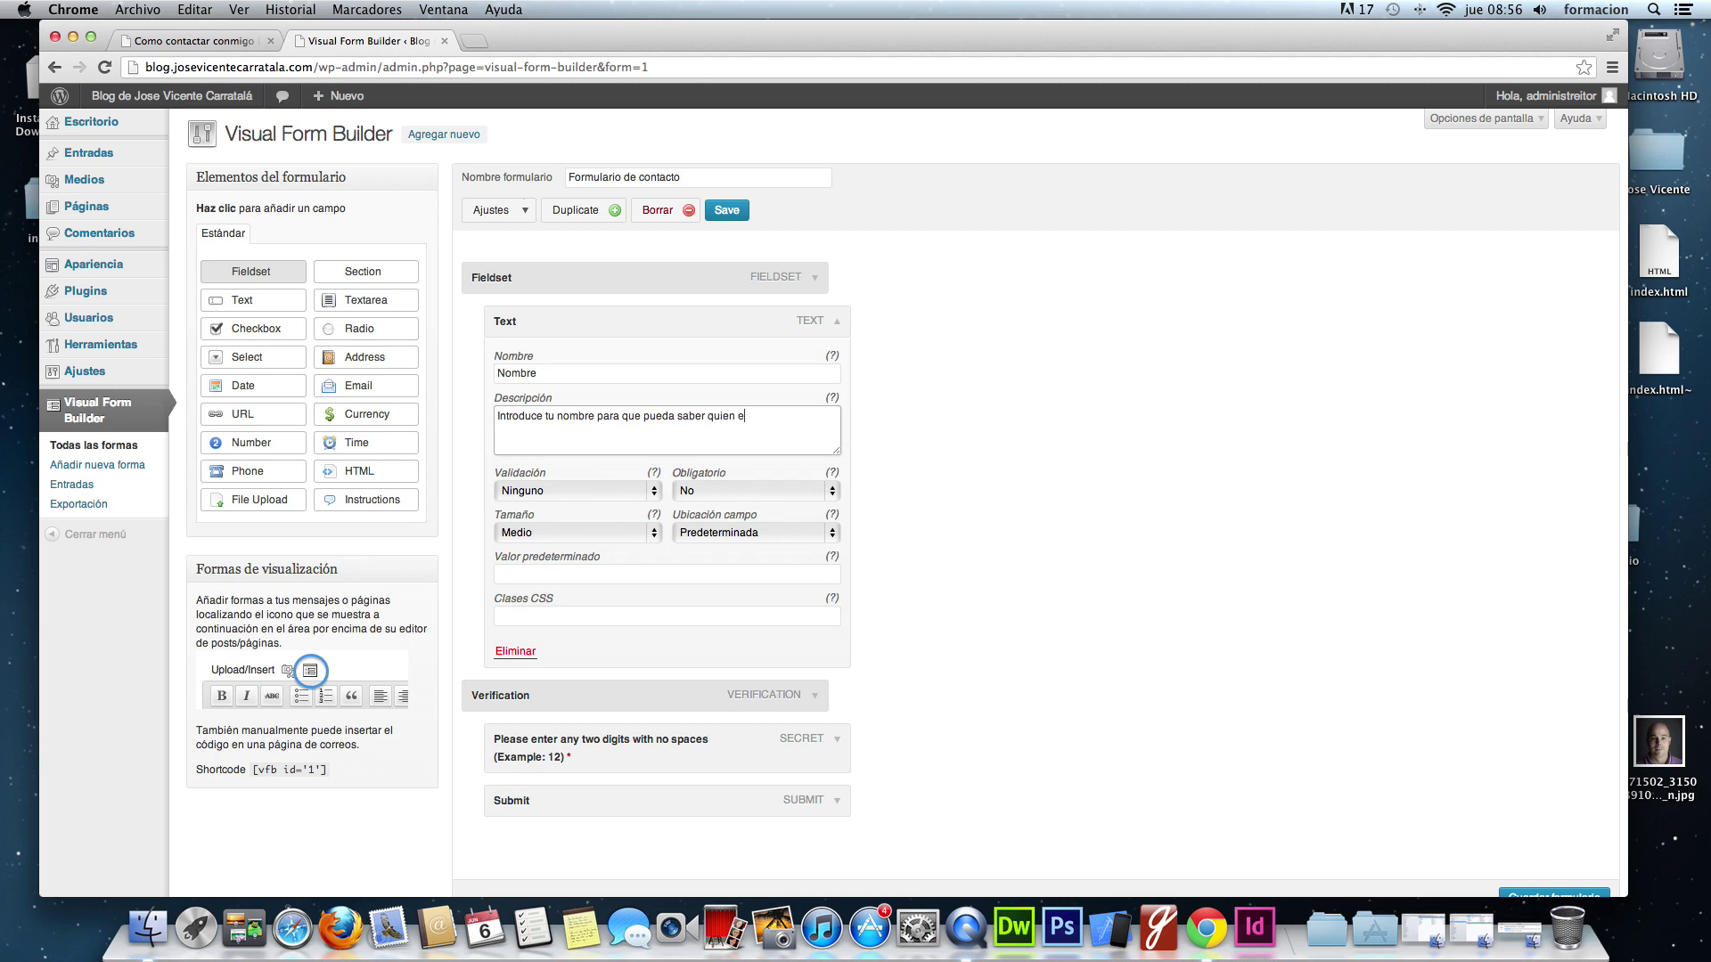
pyautogui.write('res')
# - Leave Nombre's validation at Ninguno, make it required, and save the form
pyautogui.click(658, 492)
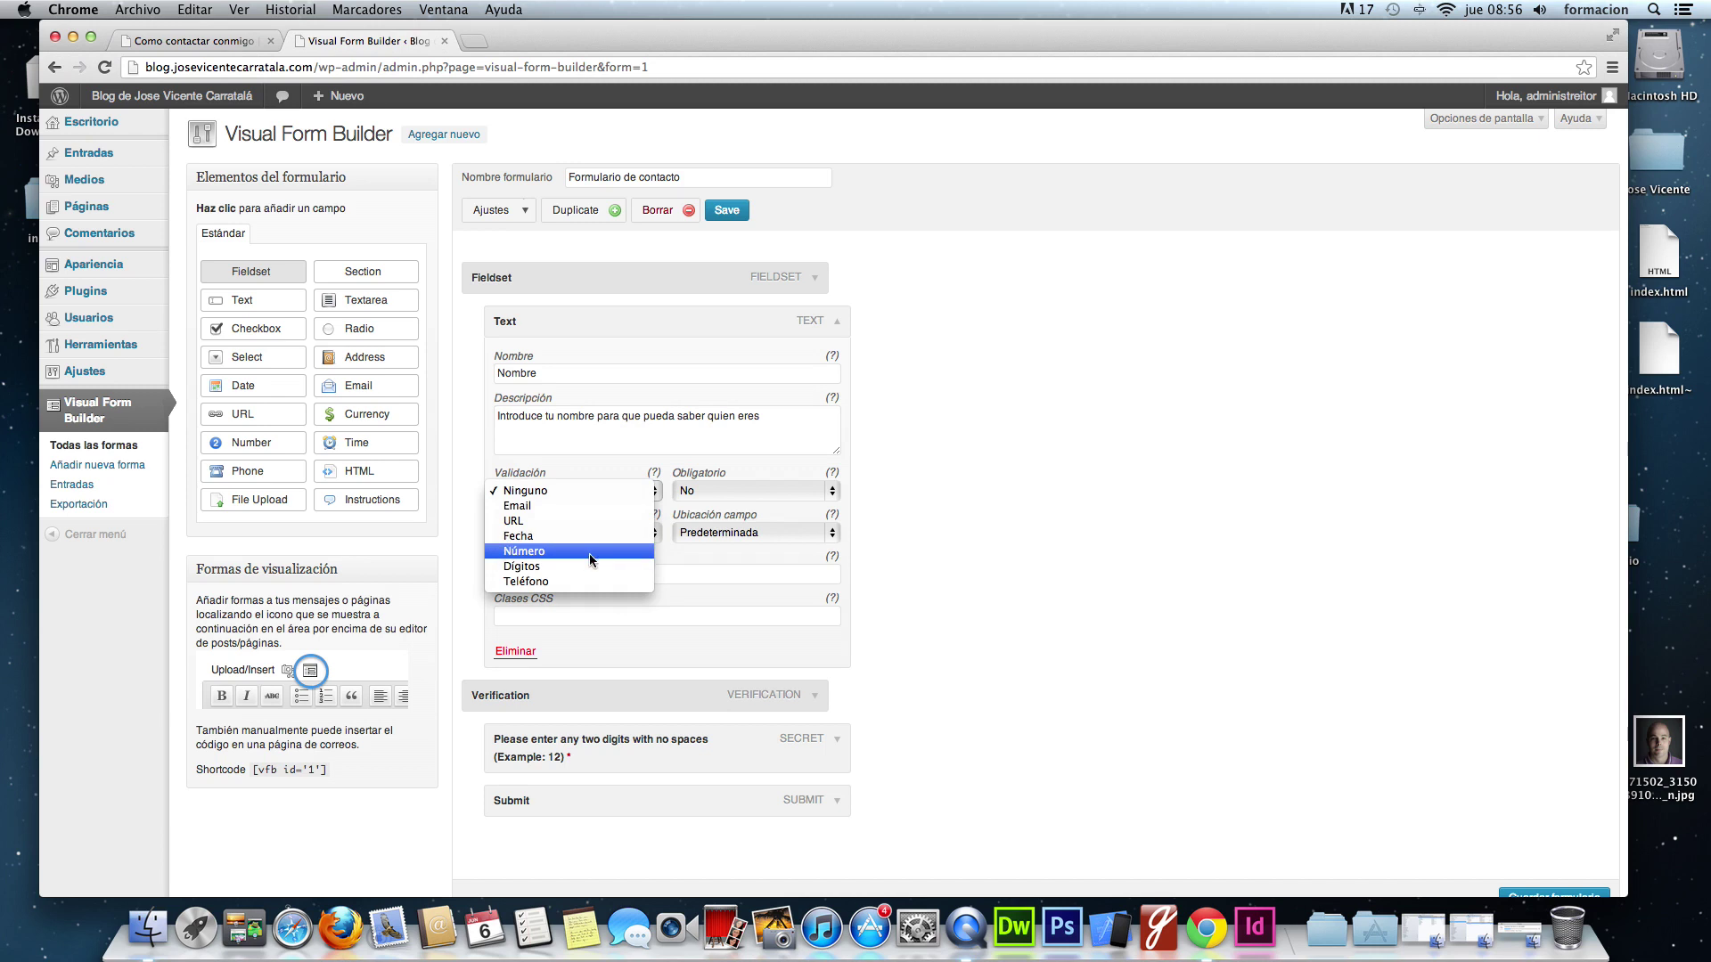
pyautogui.click(608, 492)
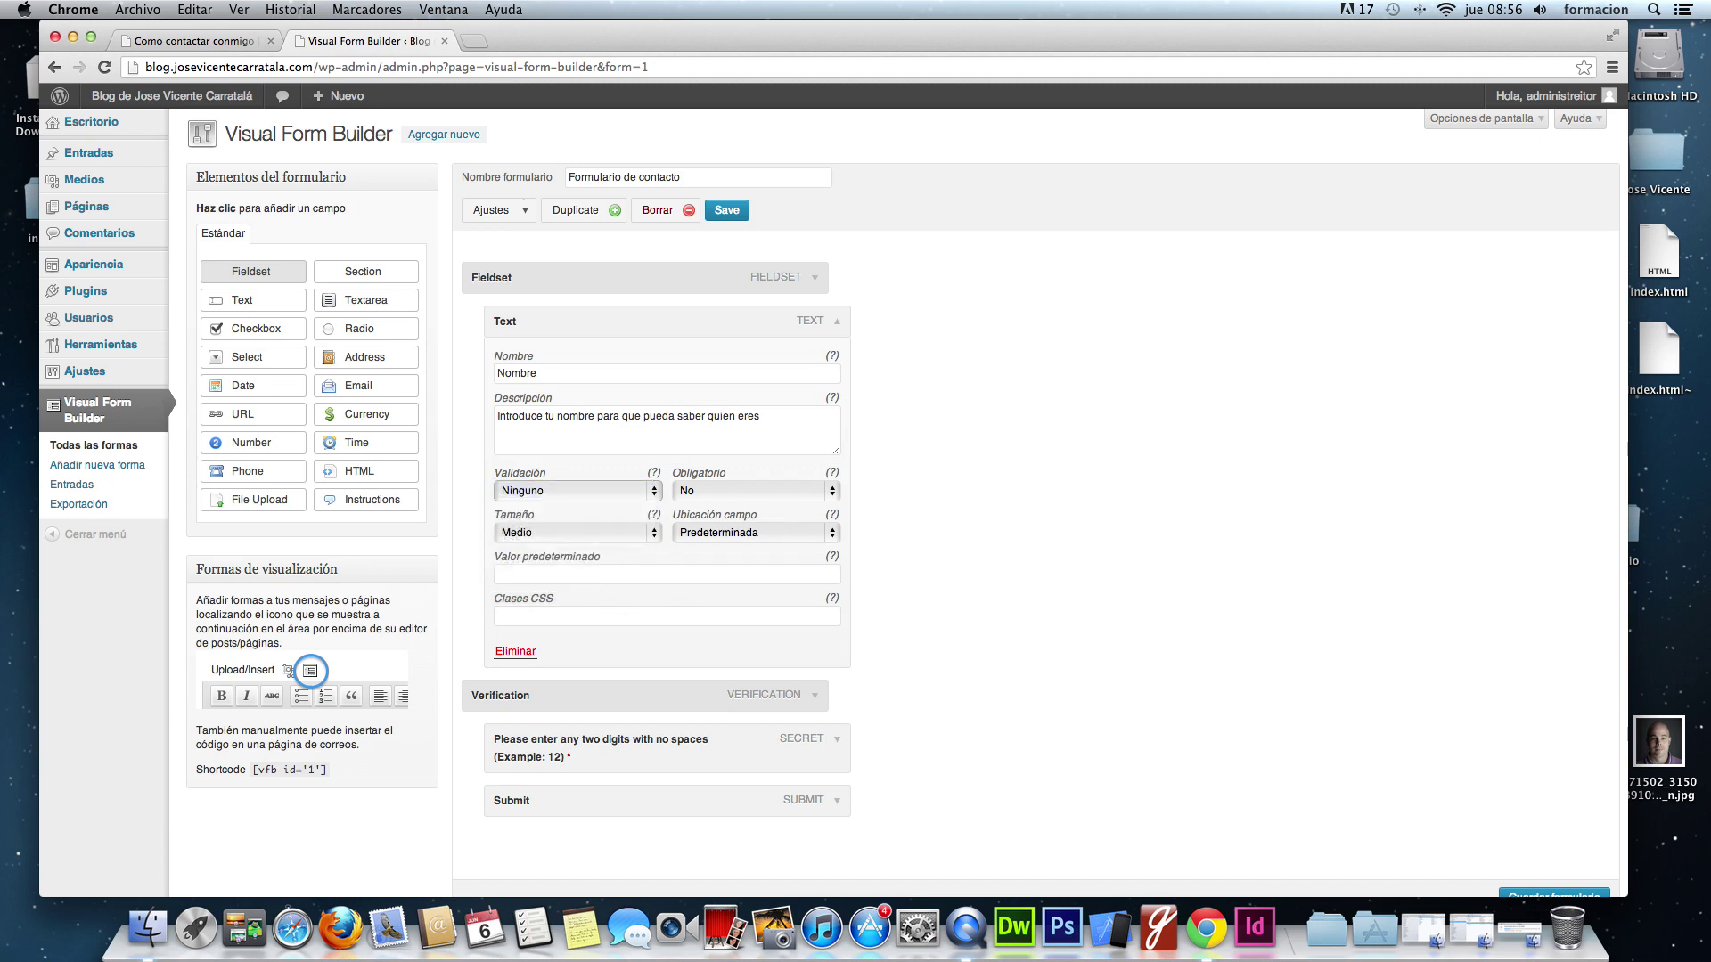
pyautogui.click(748, 491)
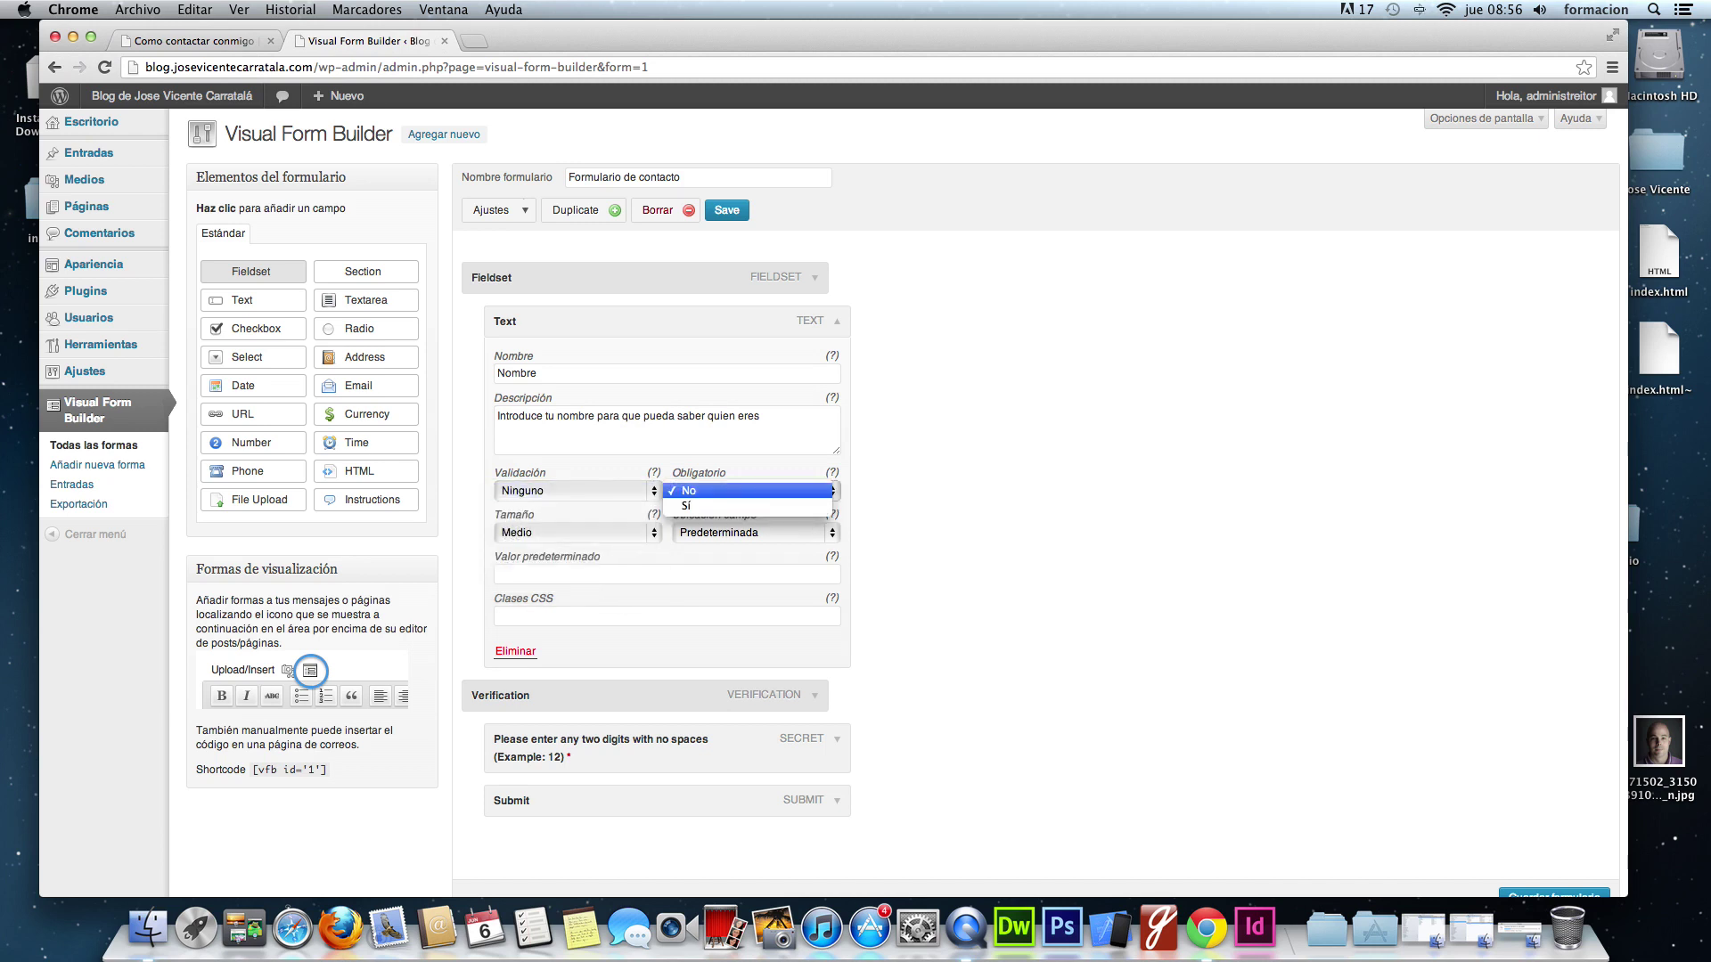
pyautogui.click(804, 505)
pyautogui.click(911, 505)
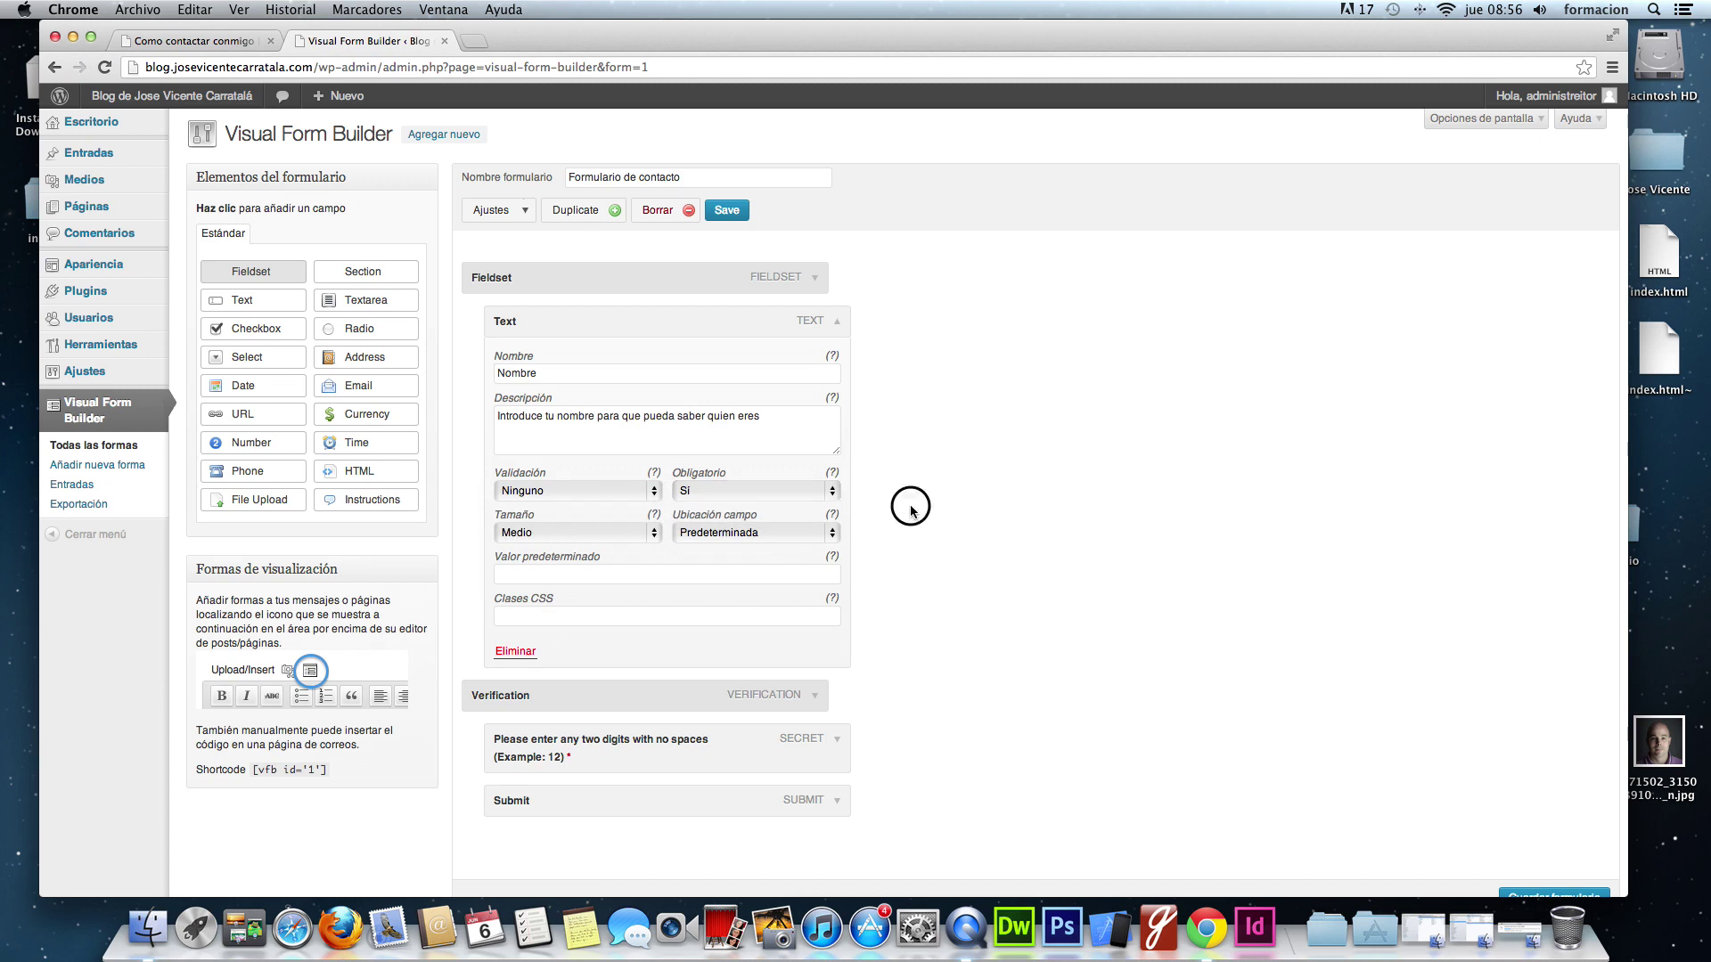
pyautogui.scroll(-1, 886, 517)
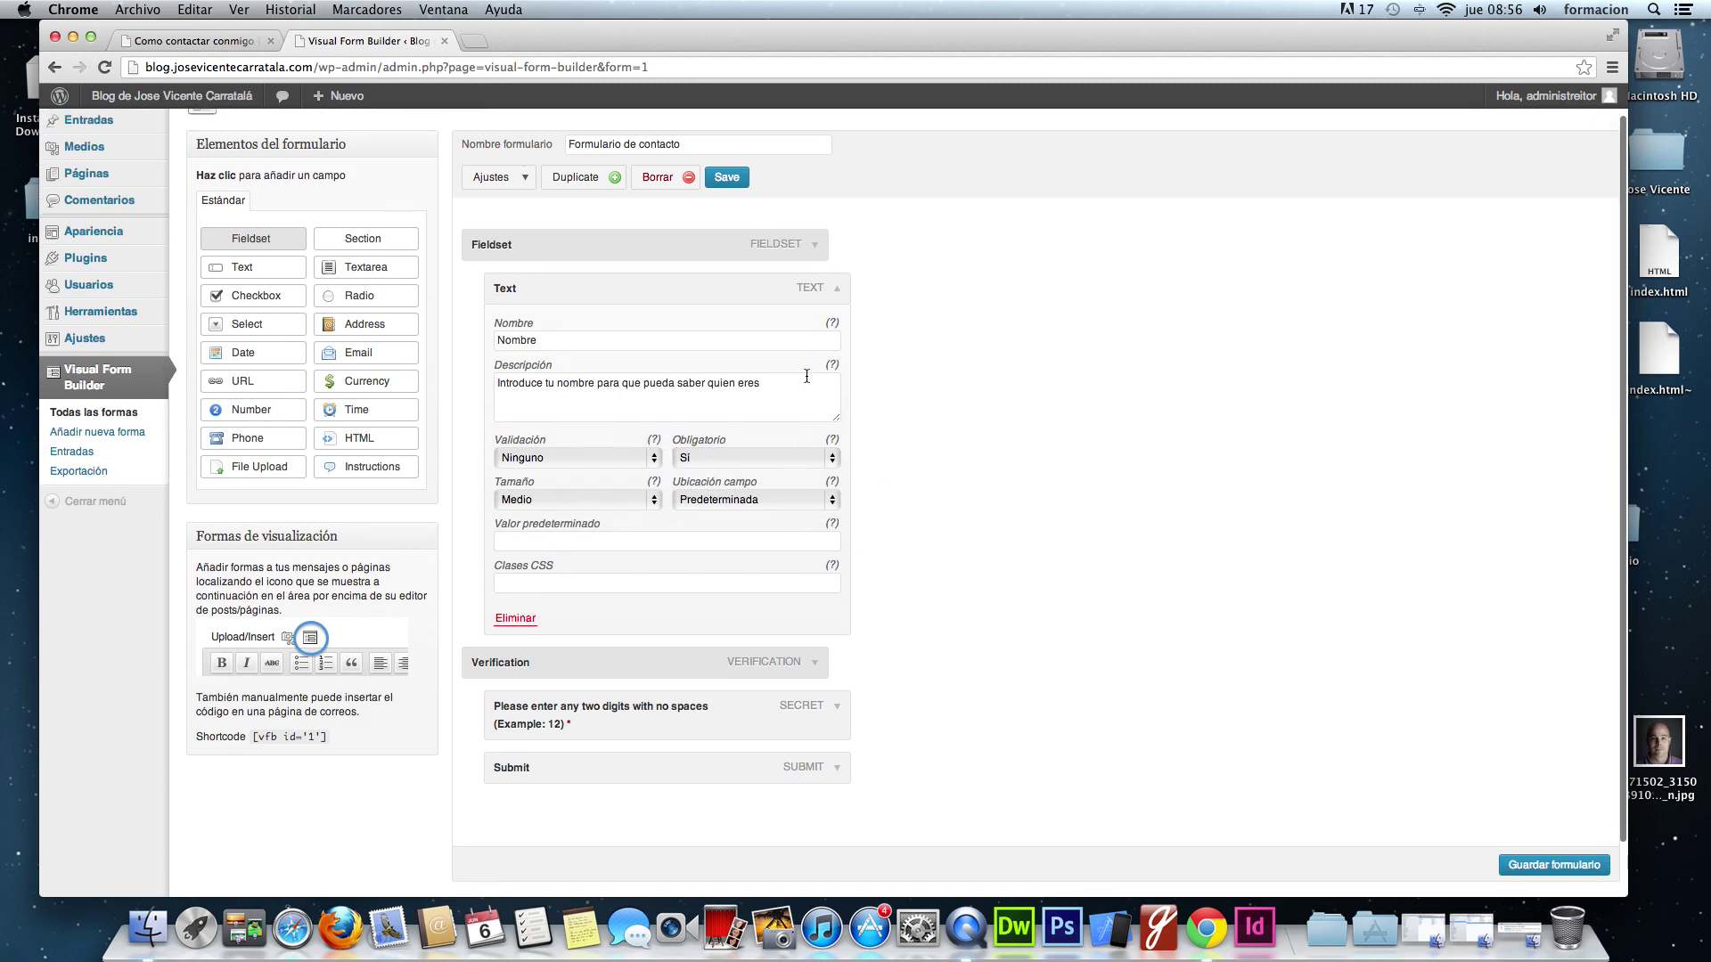
pyautogui.scroll(-2, 808, 371)
pyautogui.scroll(2, 889, 390)
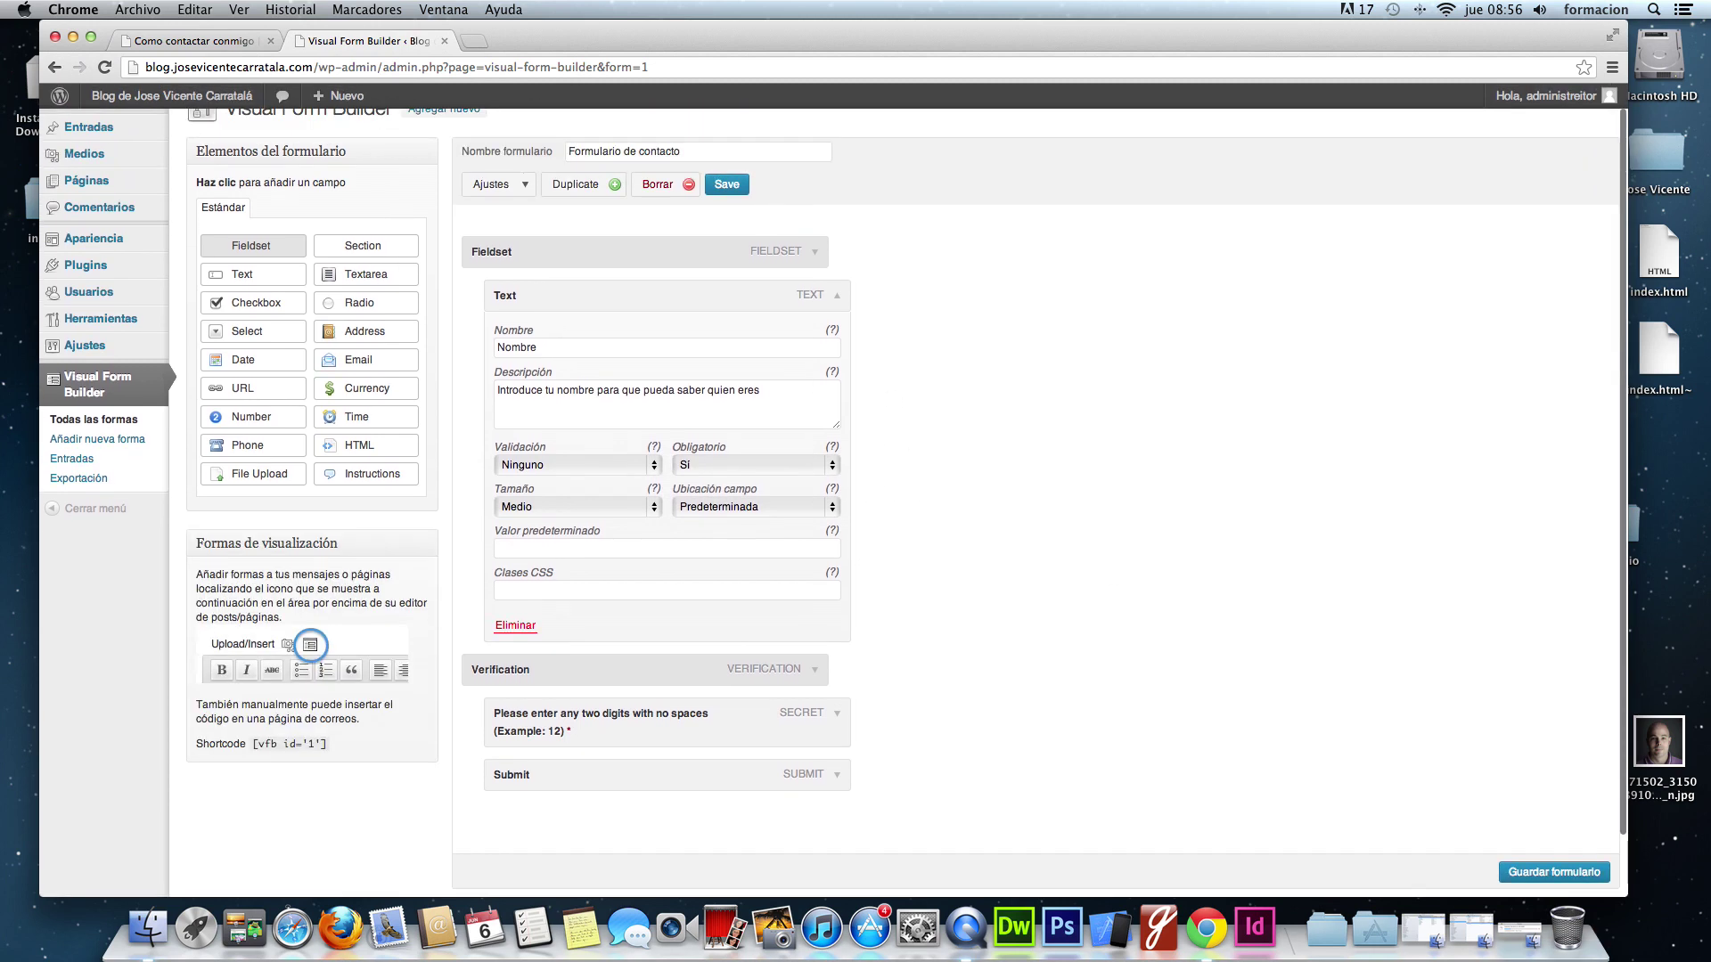
pyautogui.press('ctrl+super+Escape')
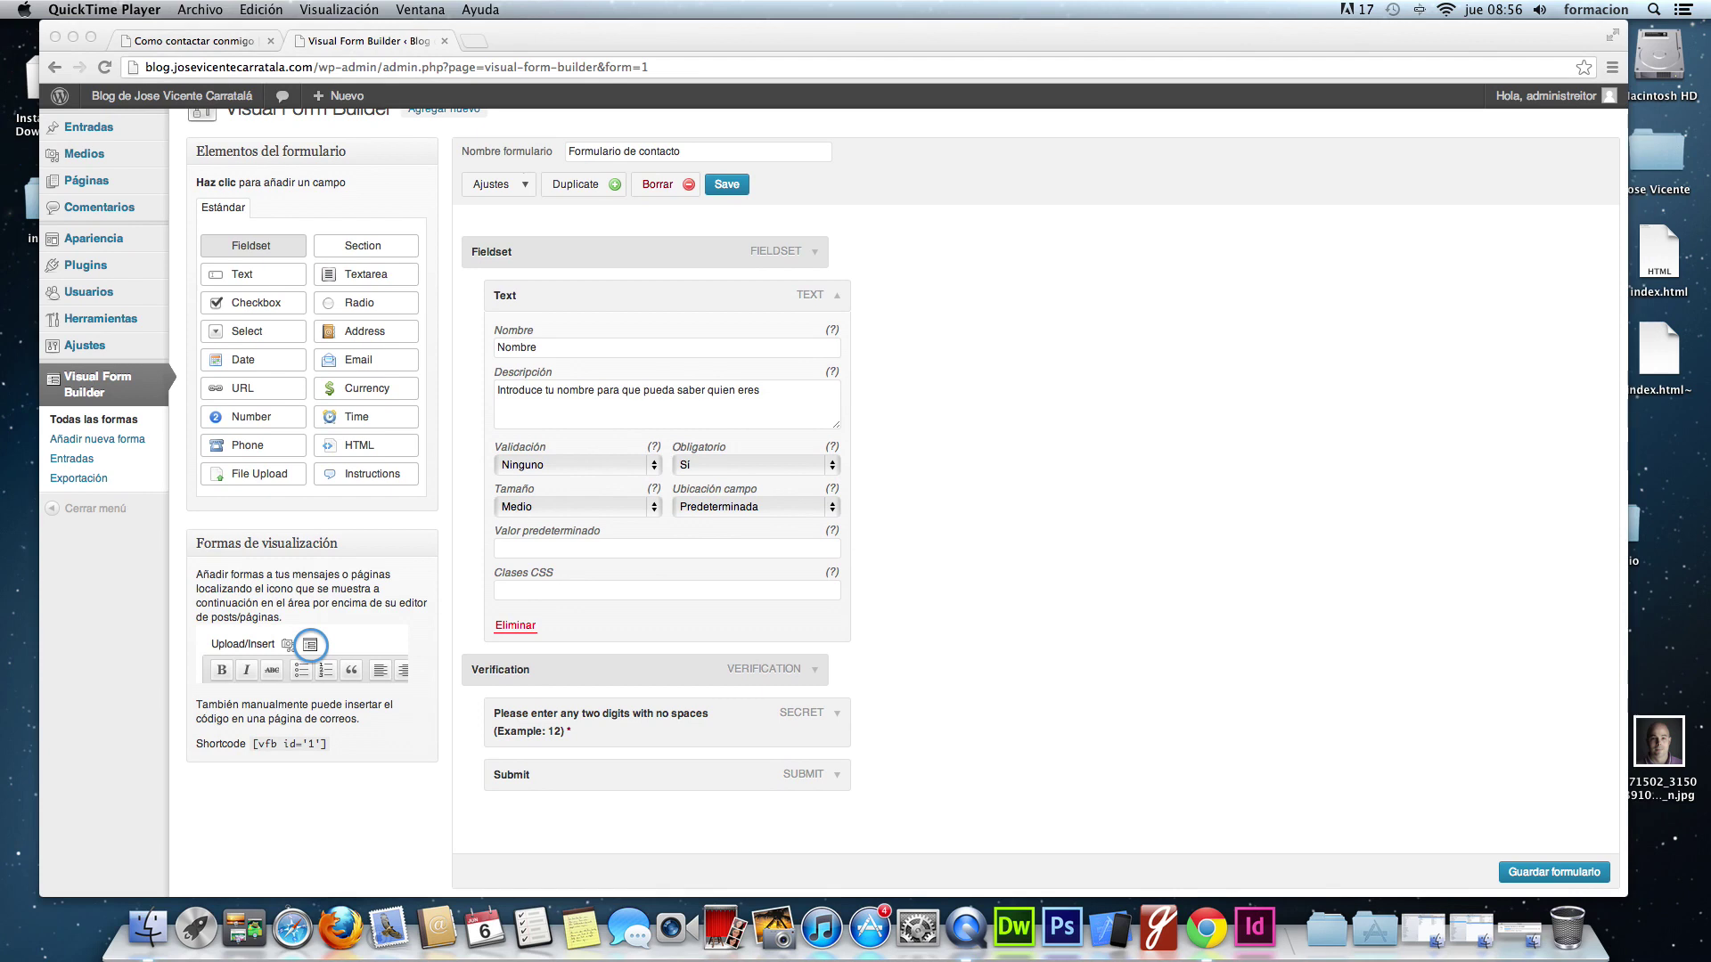
pyautogui.click(1555, 872)
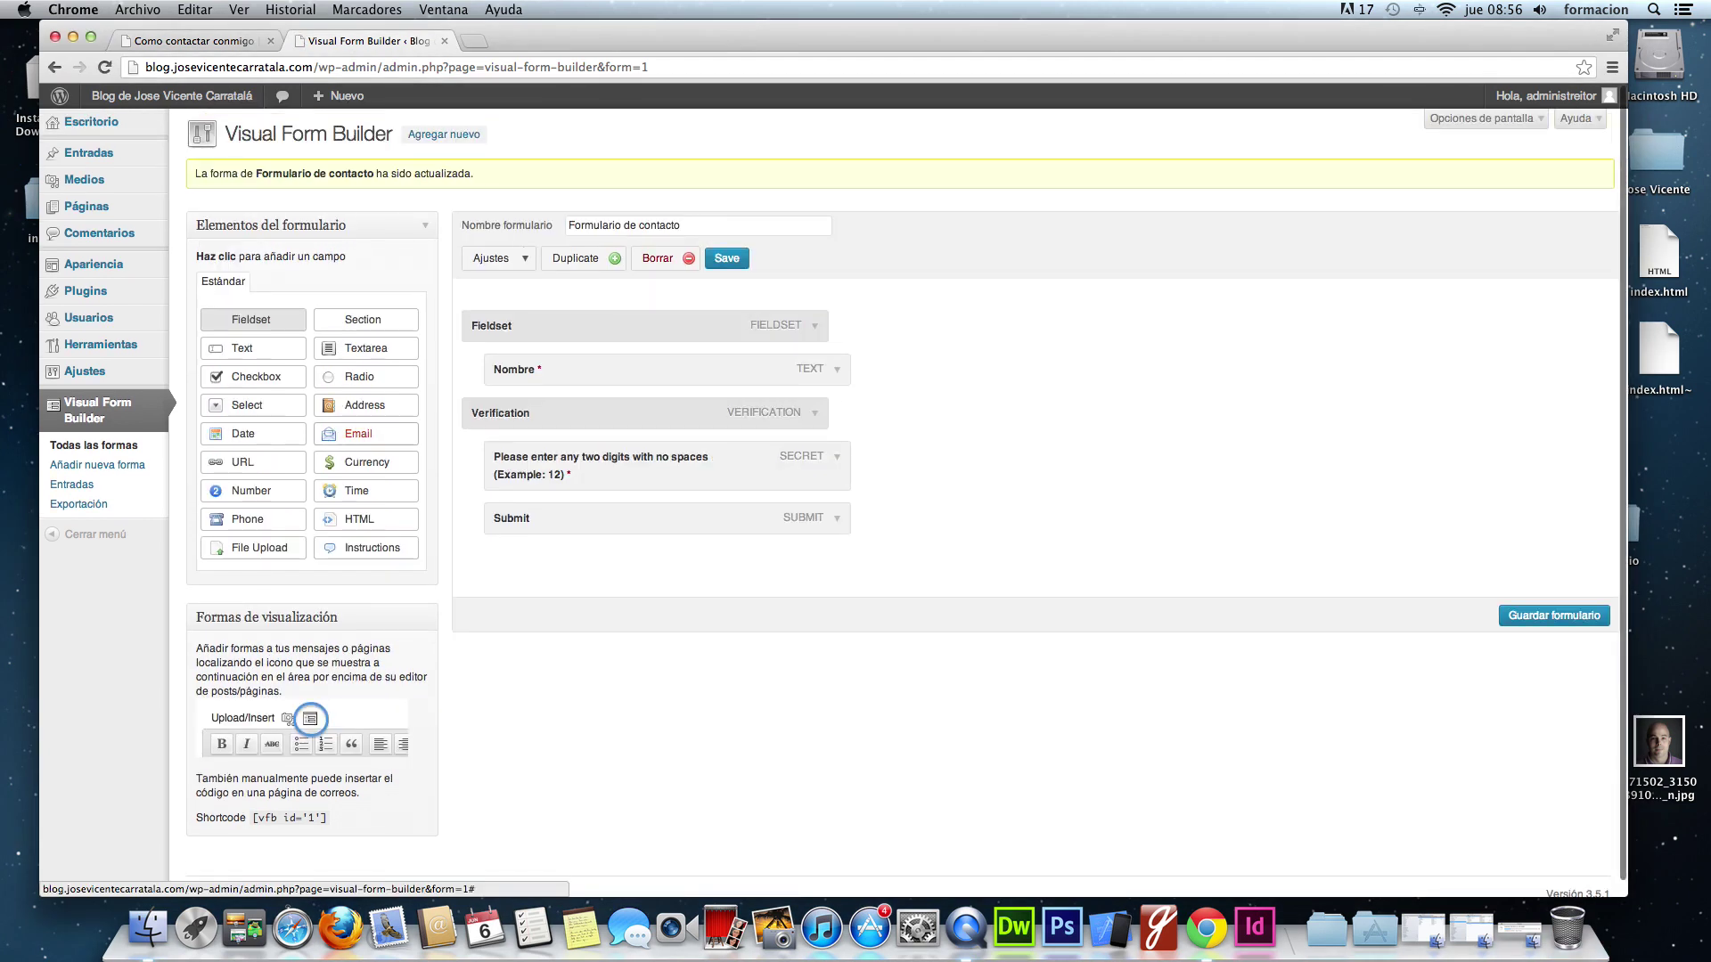
# - Add a Text field named Email in the Fieldset, described 'Déjame tu email para que pueda responderte'
pyautogui.click(259, 353)
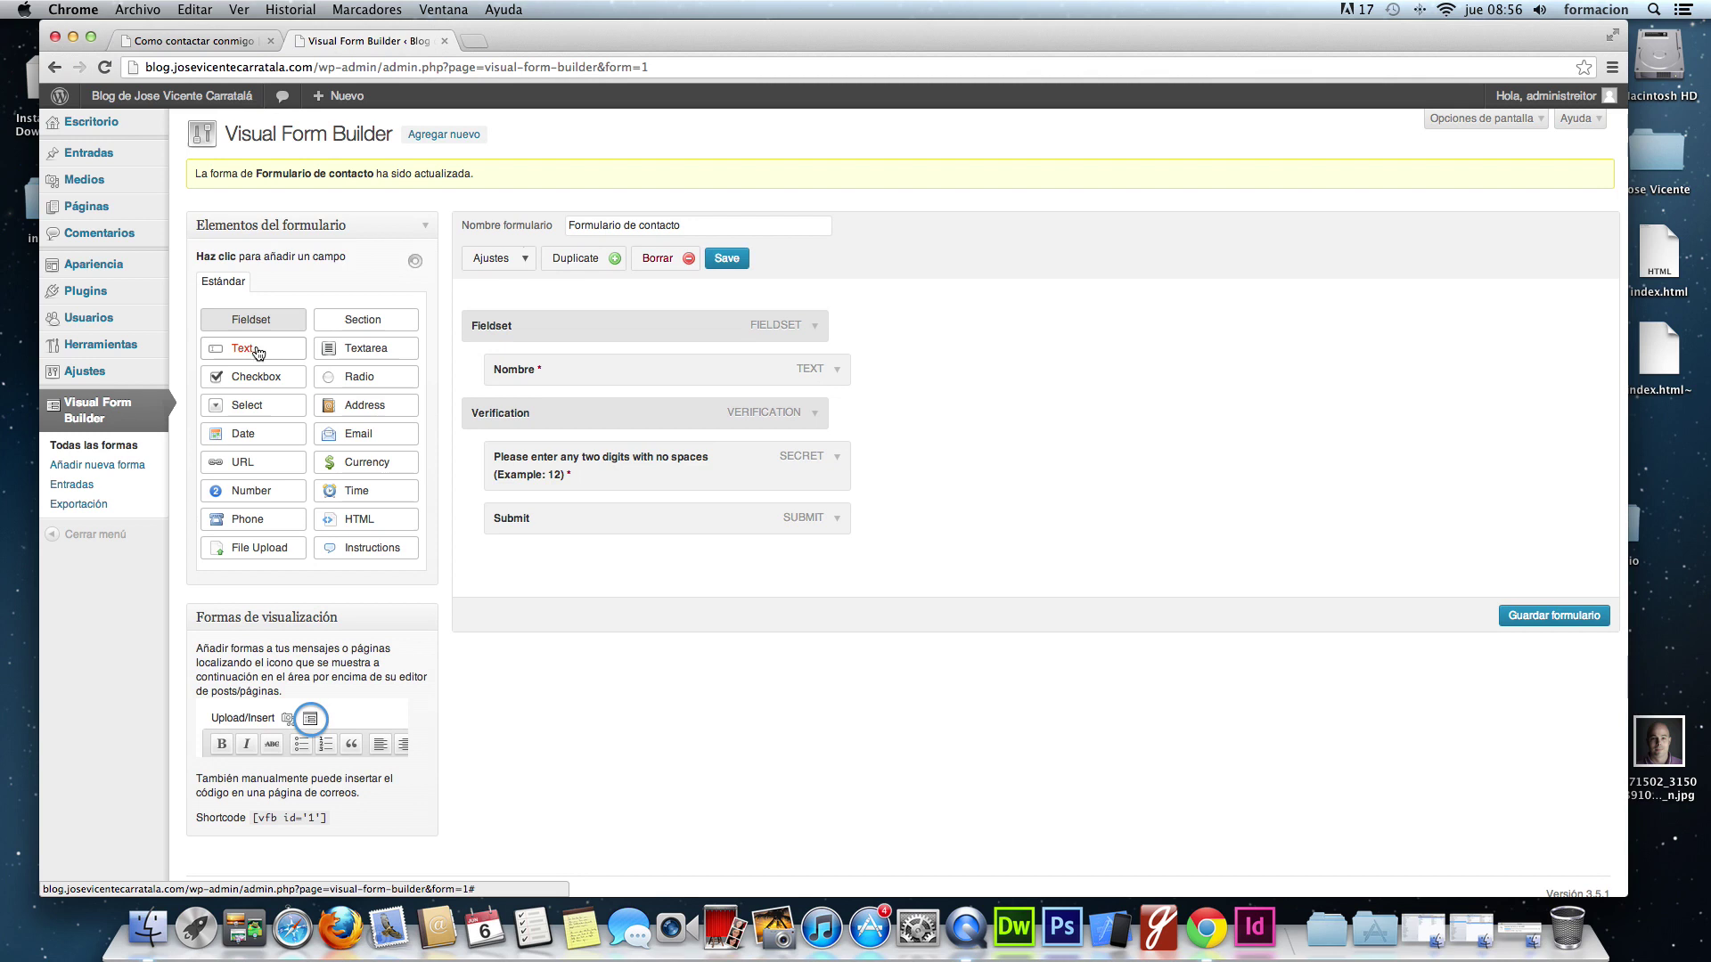
pyautogui.moveTo(562, 412); pyautogui.dragTo(541, 425)
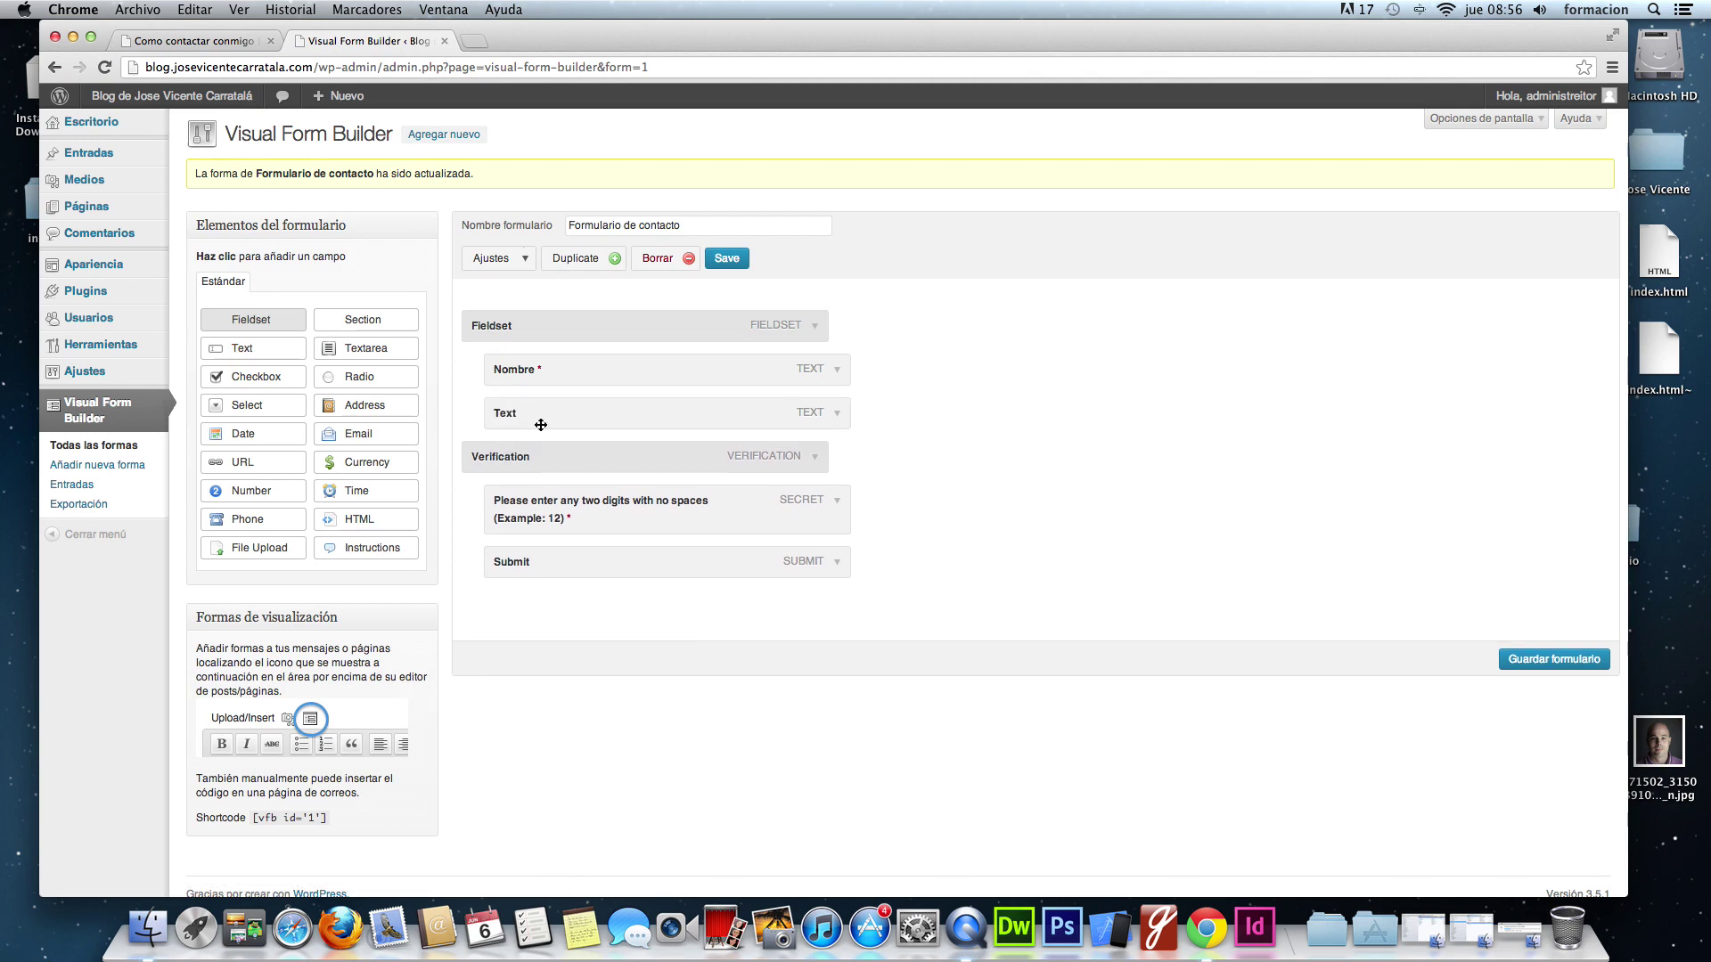
pyautogui.click(838, 416)
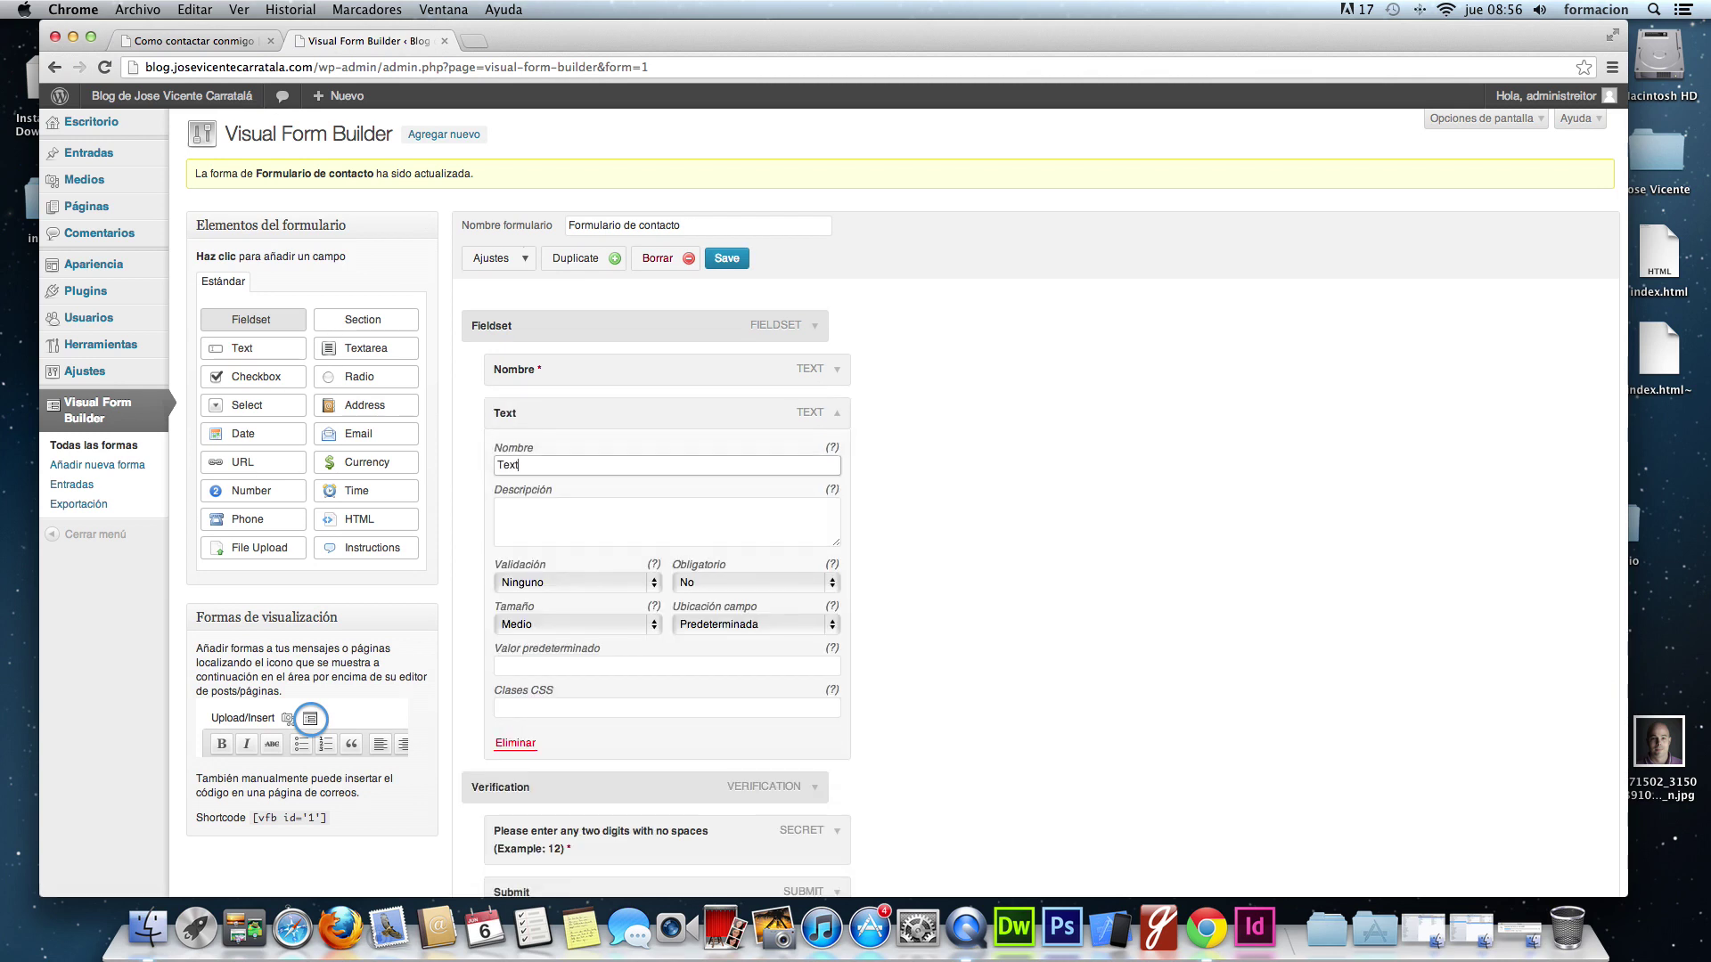
pyautogui.press('super+a')
pyautogui.write('Email')
pyautogui.press('Tab')
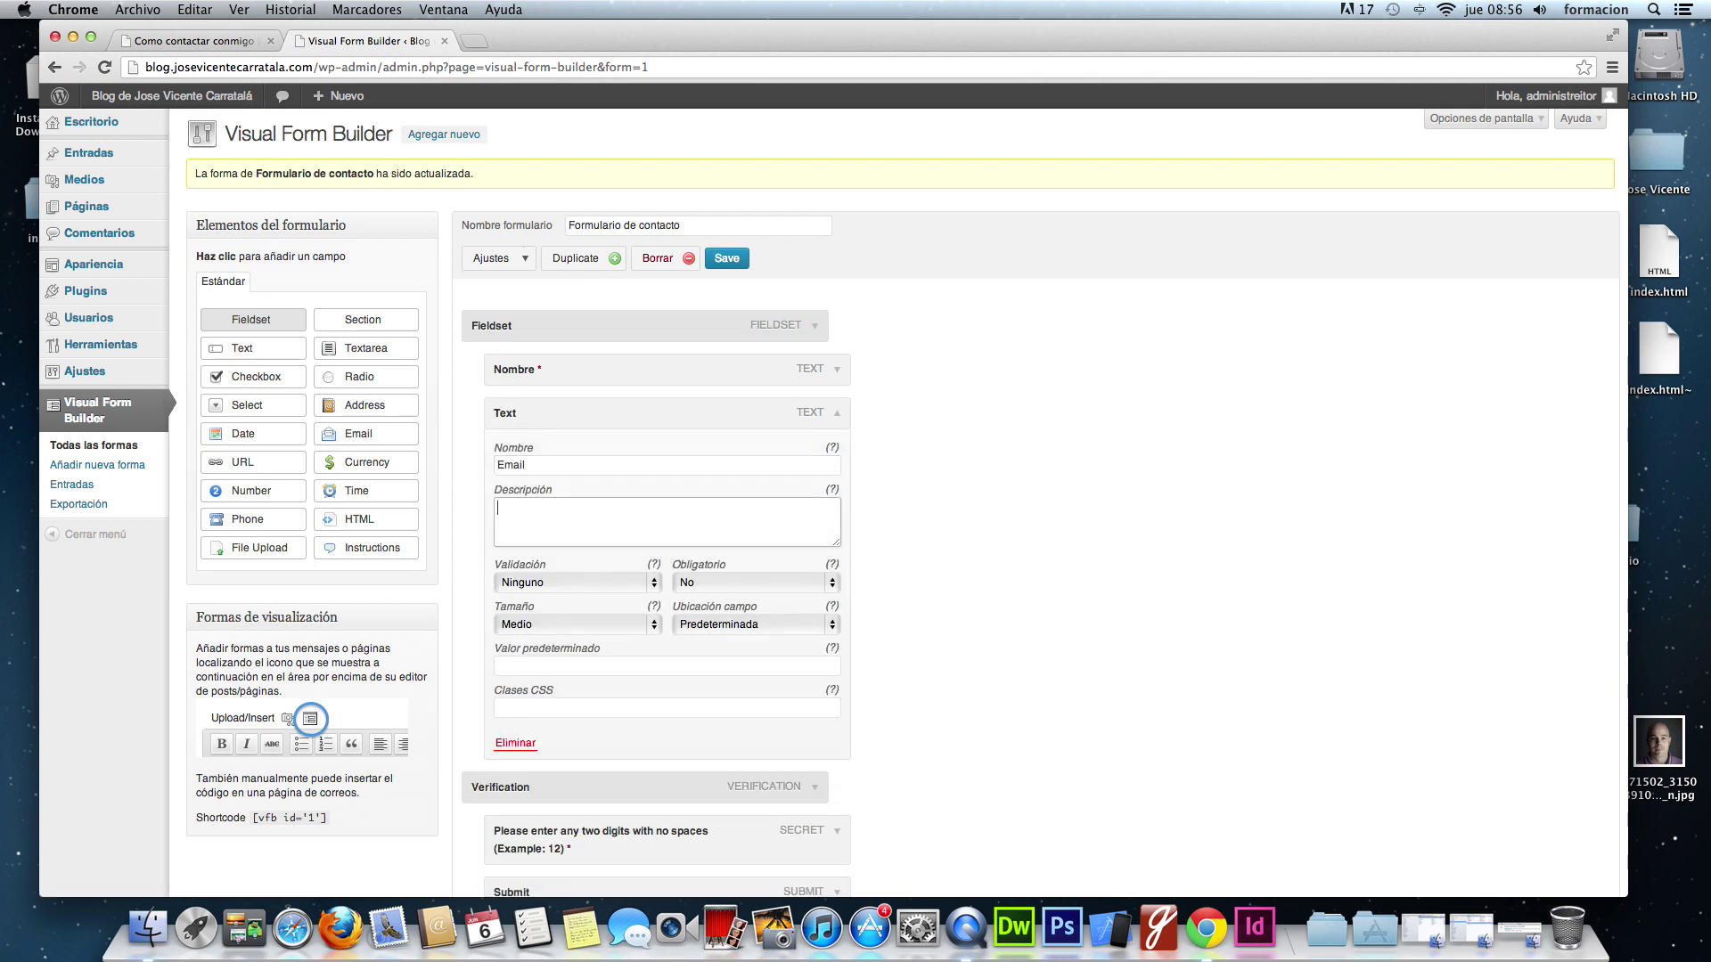
pyautogui.write('Déjame tu email para que pueda responderters')
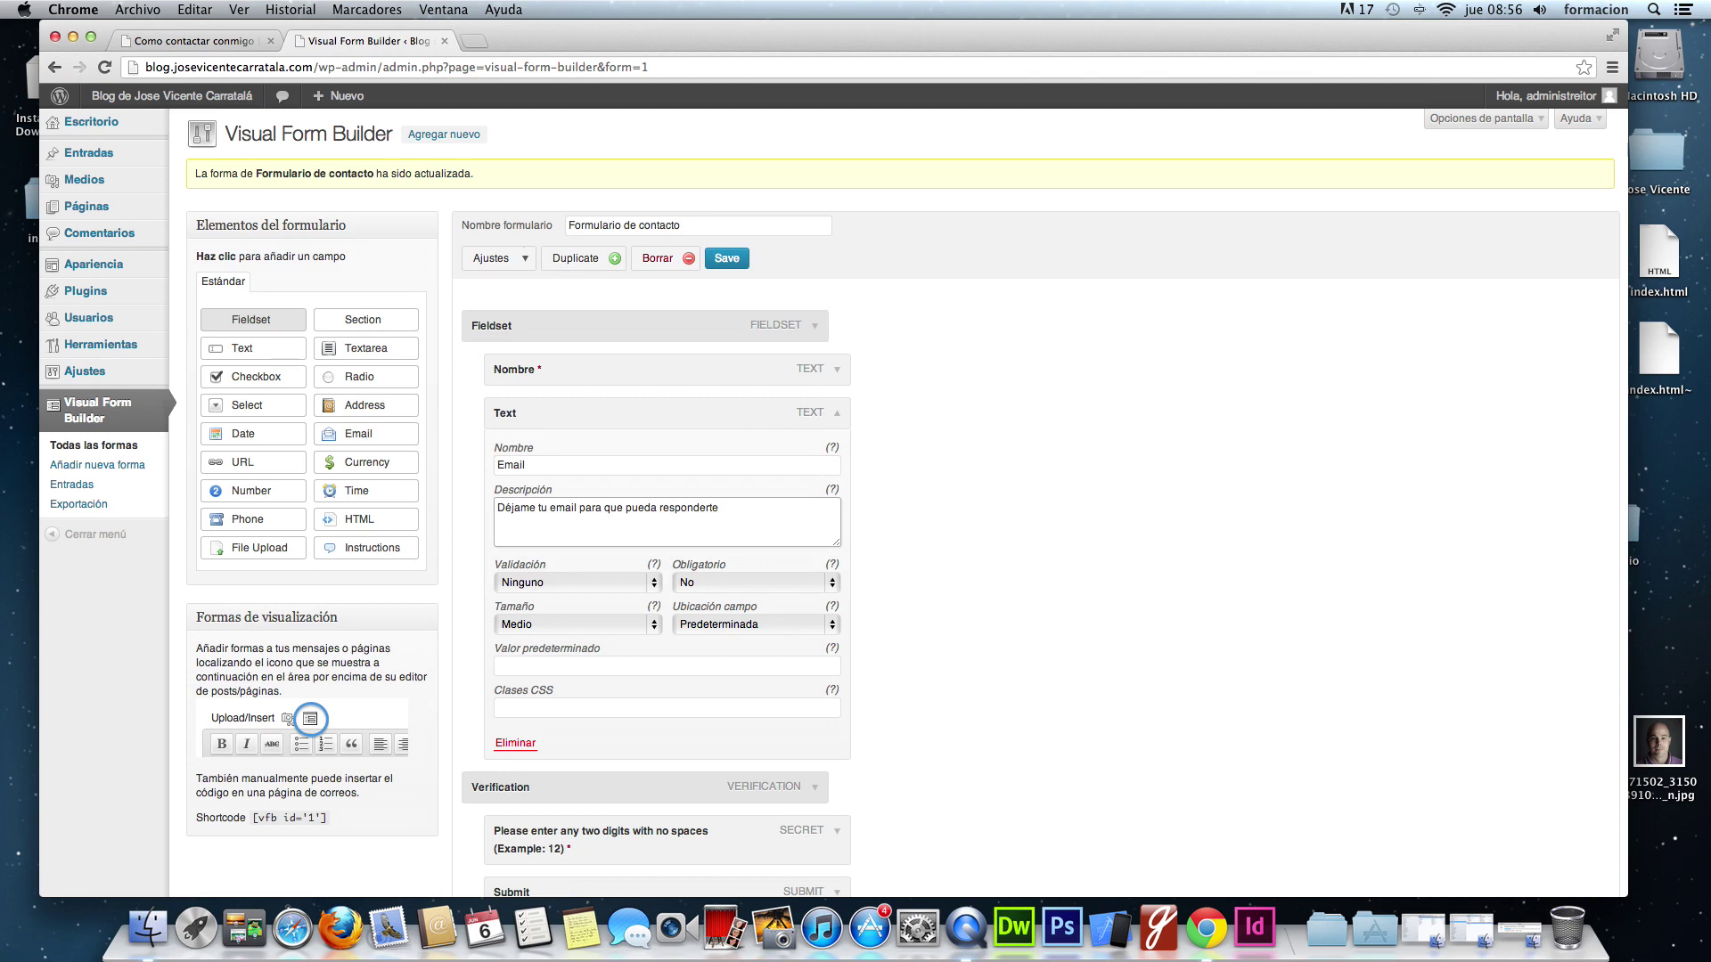
# - Set the Email field's validation to Email, make it required, and save the form
pyautogui.click(660, 591)
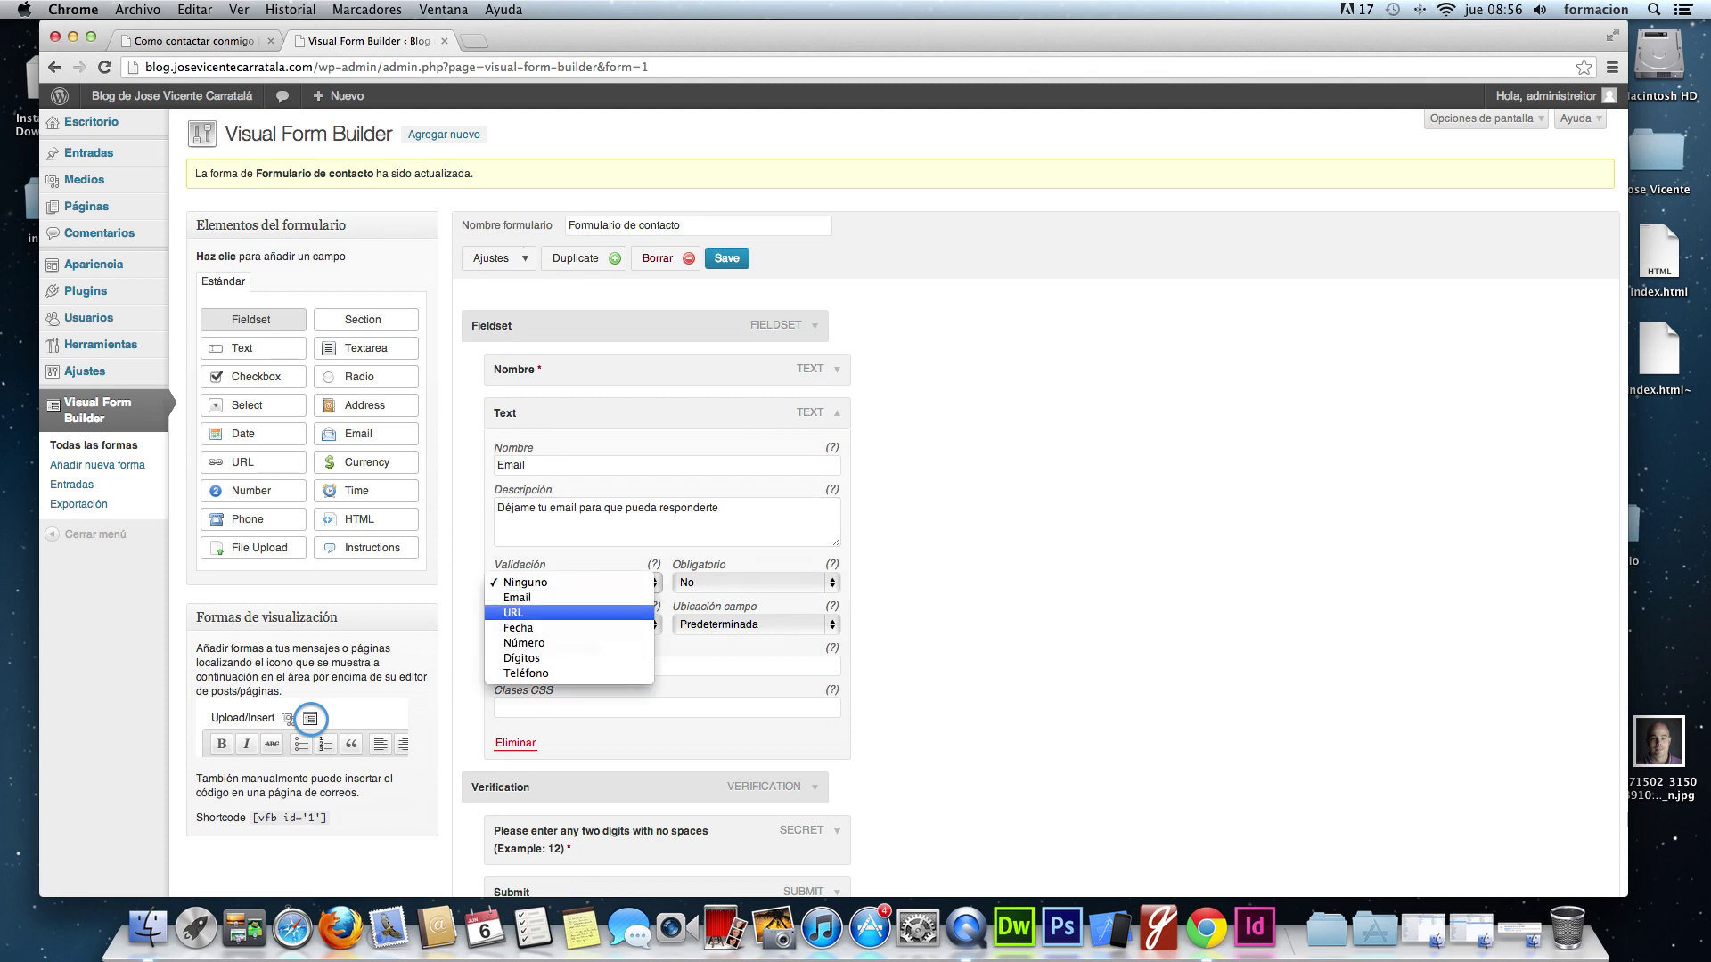
pyautogui.click(624, 608)
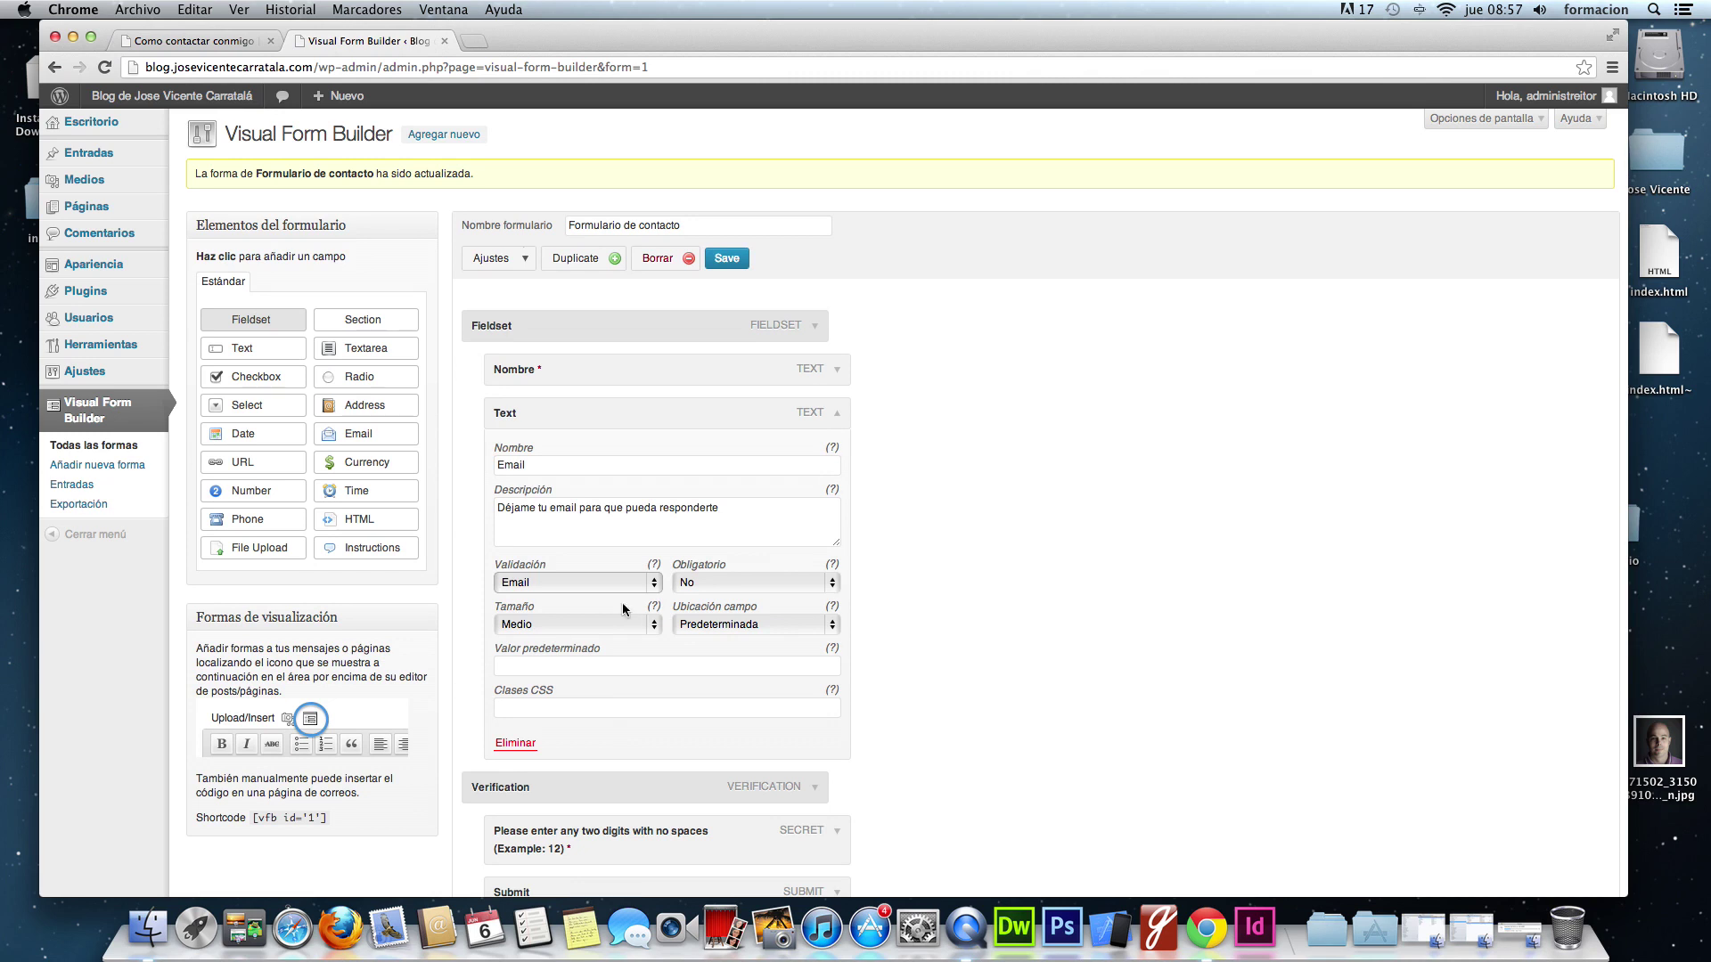
pyautogui.click(761, 592)
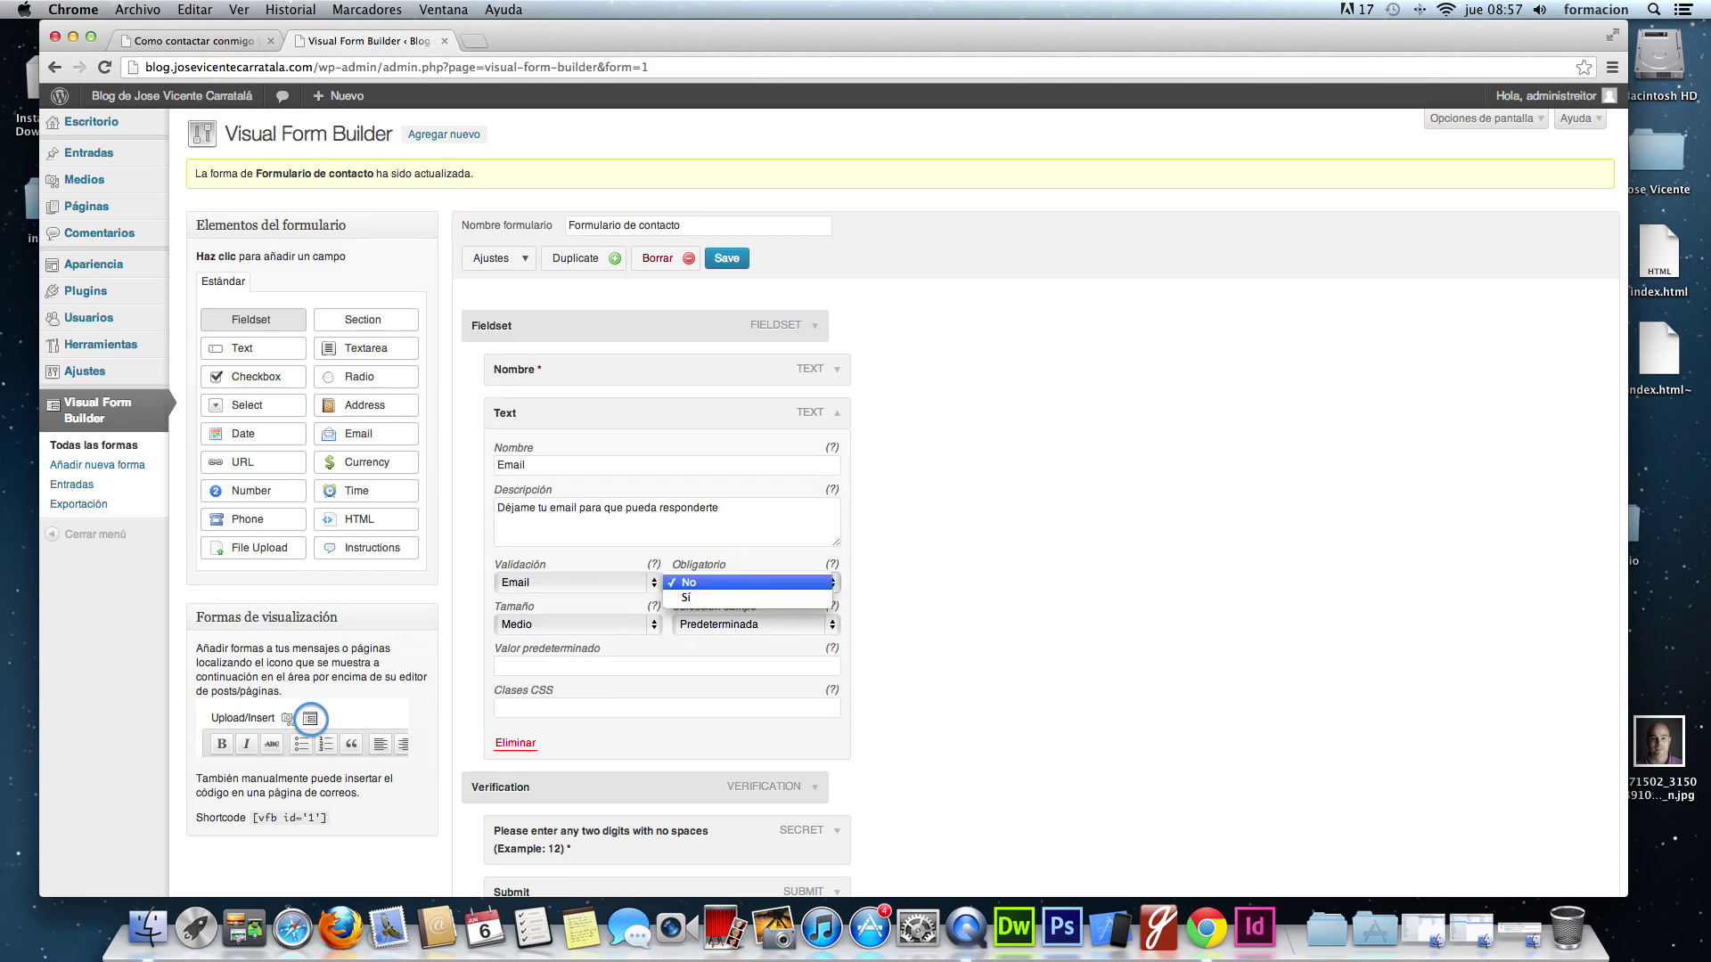
pyautogui.click(756, 574)
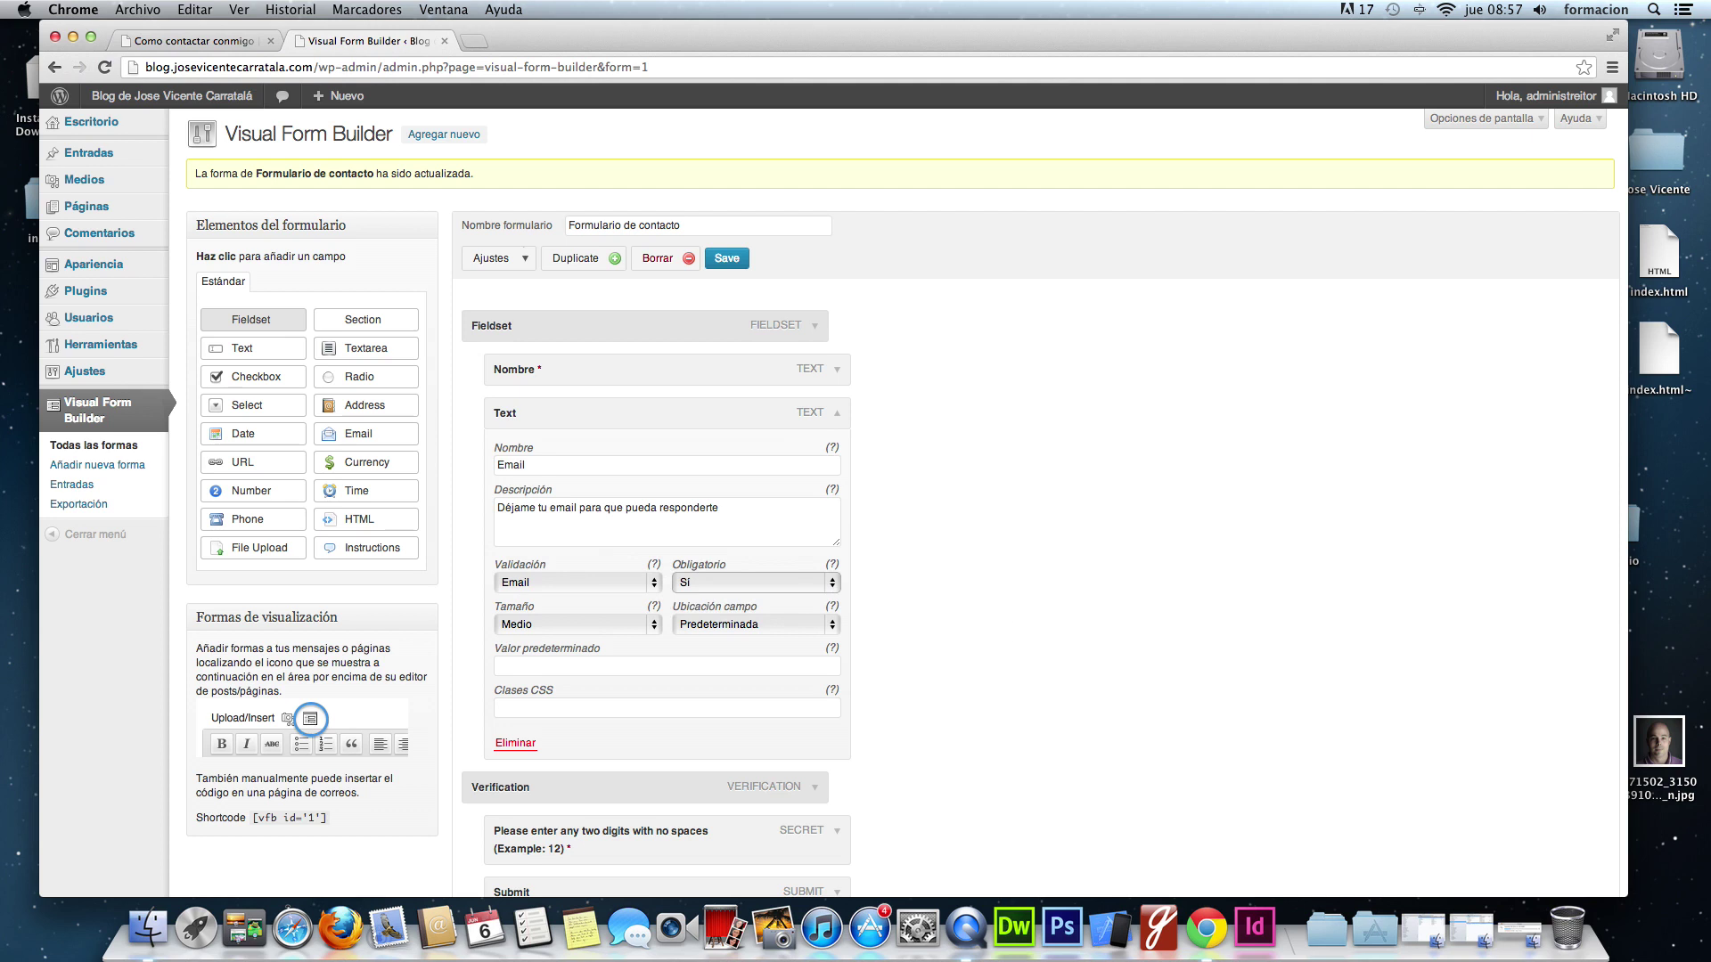
pyautogui.scroll(-3, 1441, 798)
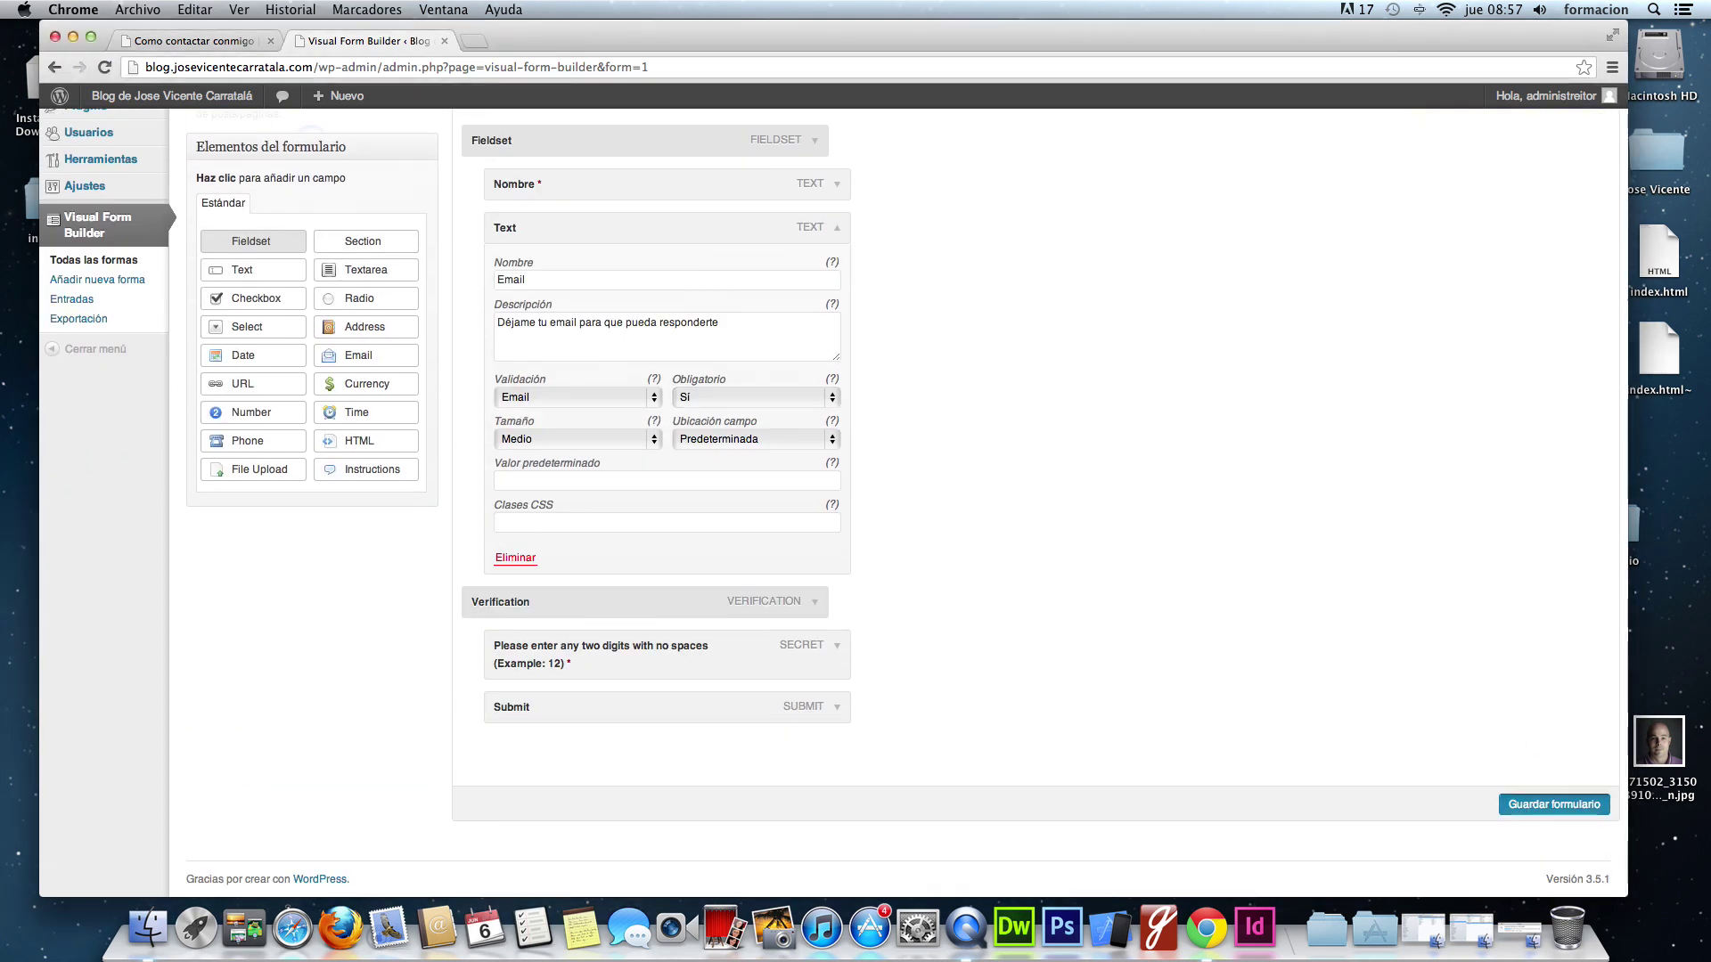
pyautogui.click(1555, 804)
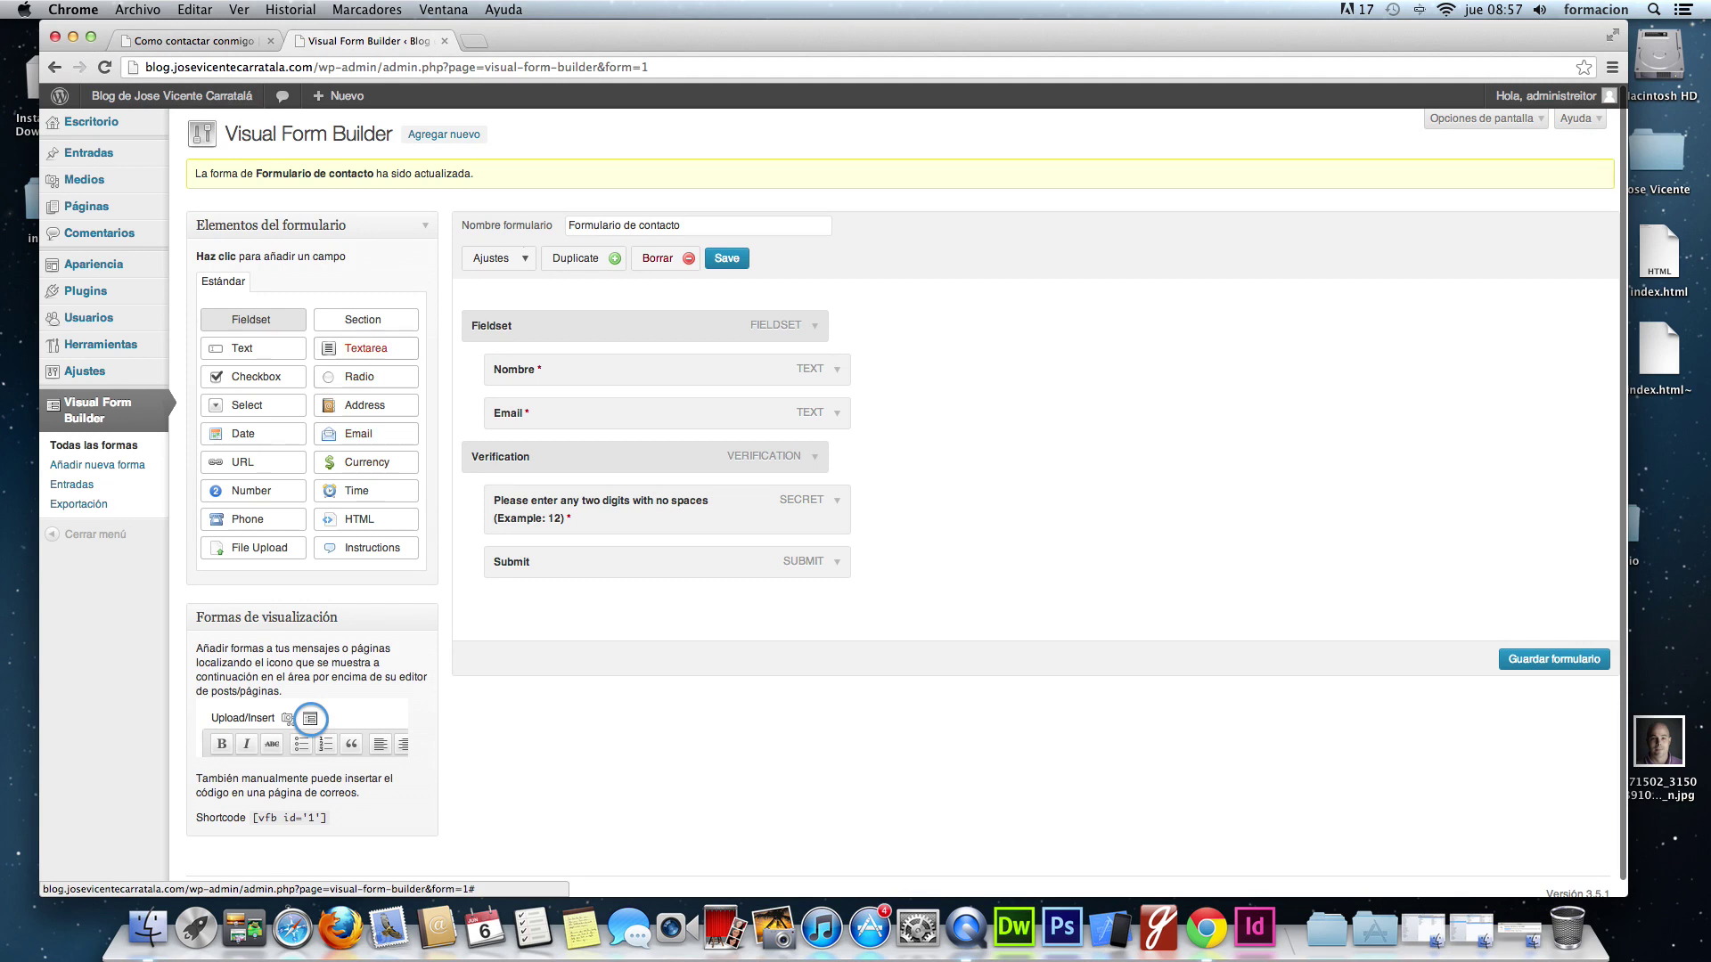
# - Add a Comentarios textarea described 'Indica el motivo por el que te pones en contacto conmigo' and save
pyautogui.click(365, 347)
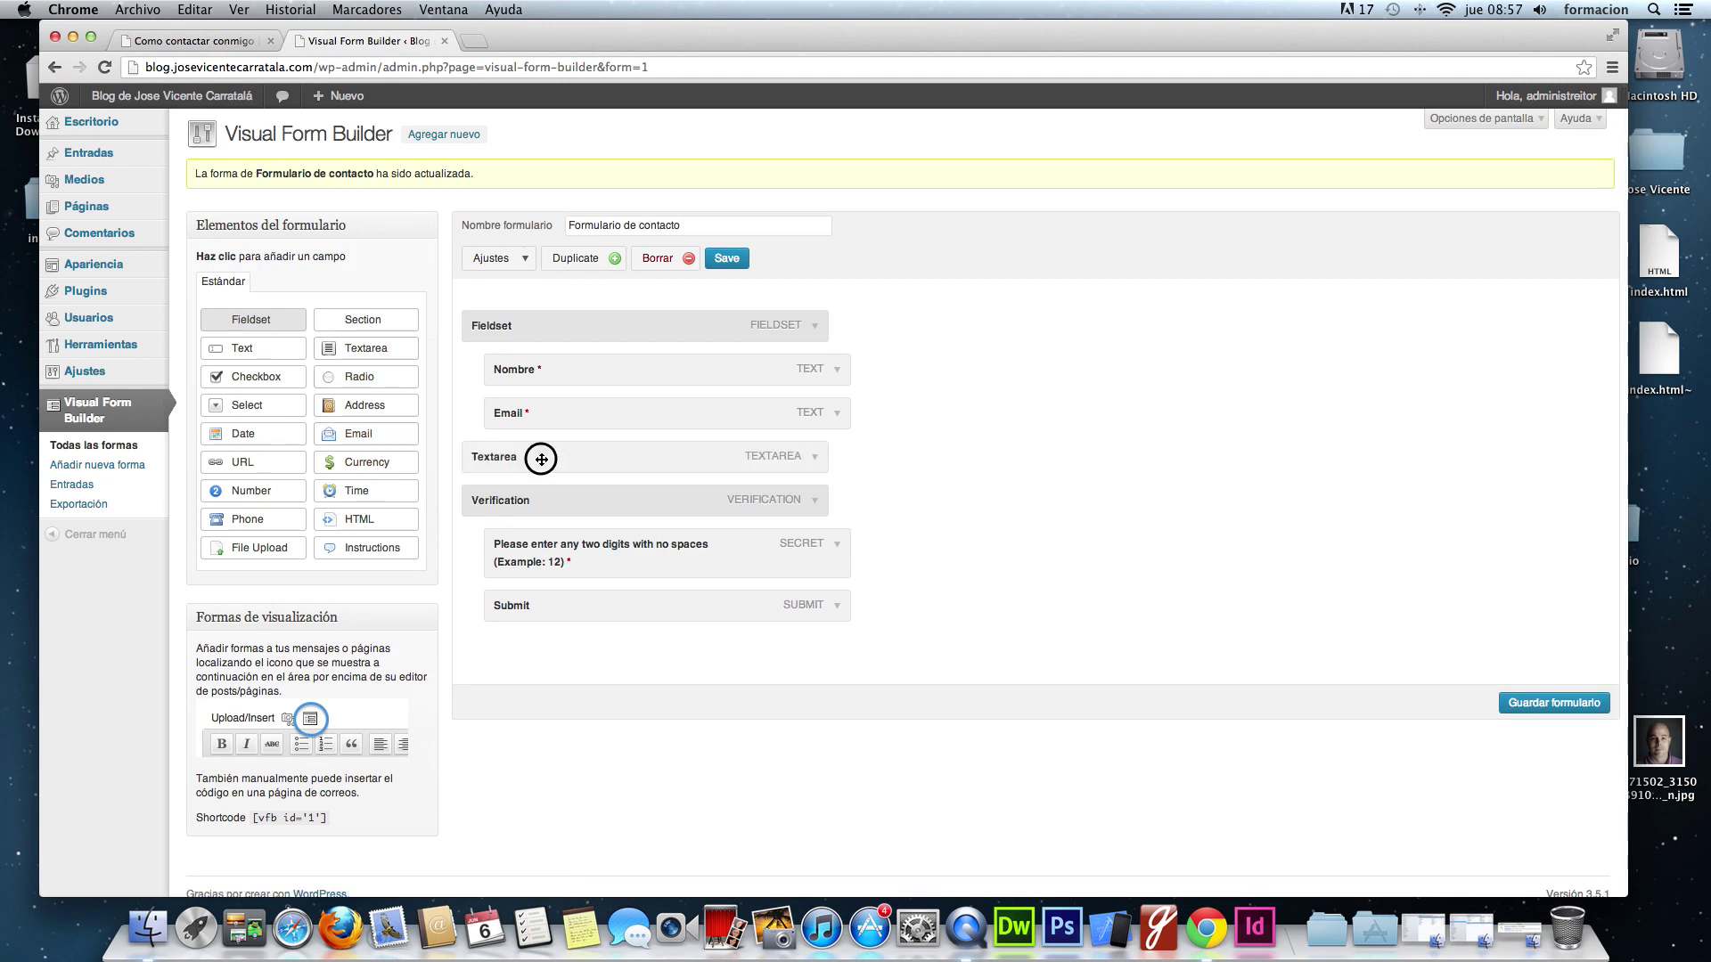
pyautogui.click(836, 456)
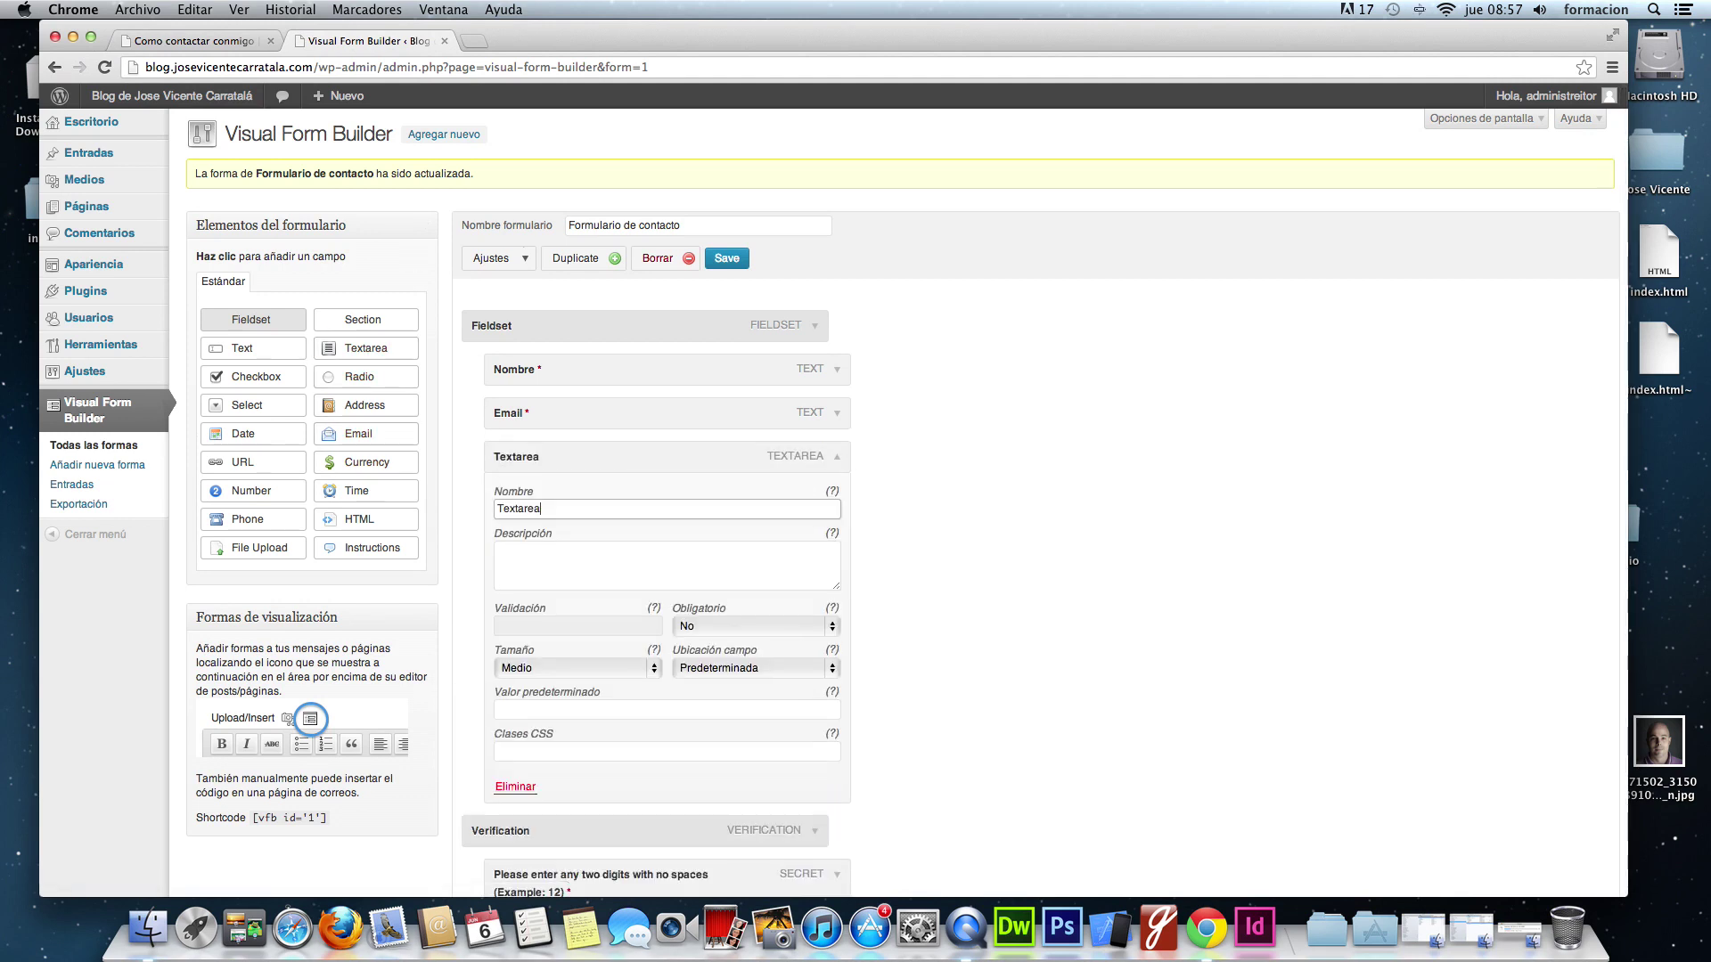
pyautogui.press('super+a')
pyautogui.write('Combationtarios')
pyautogui.press('Tab')
pyautogui.write('Indica el m')
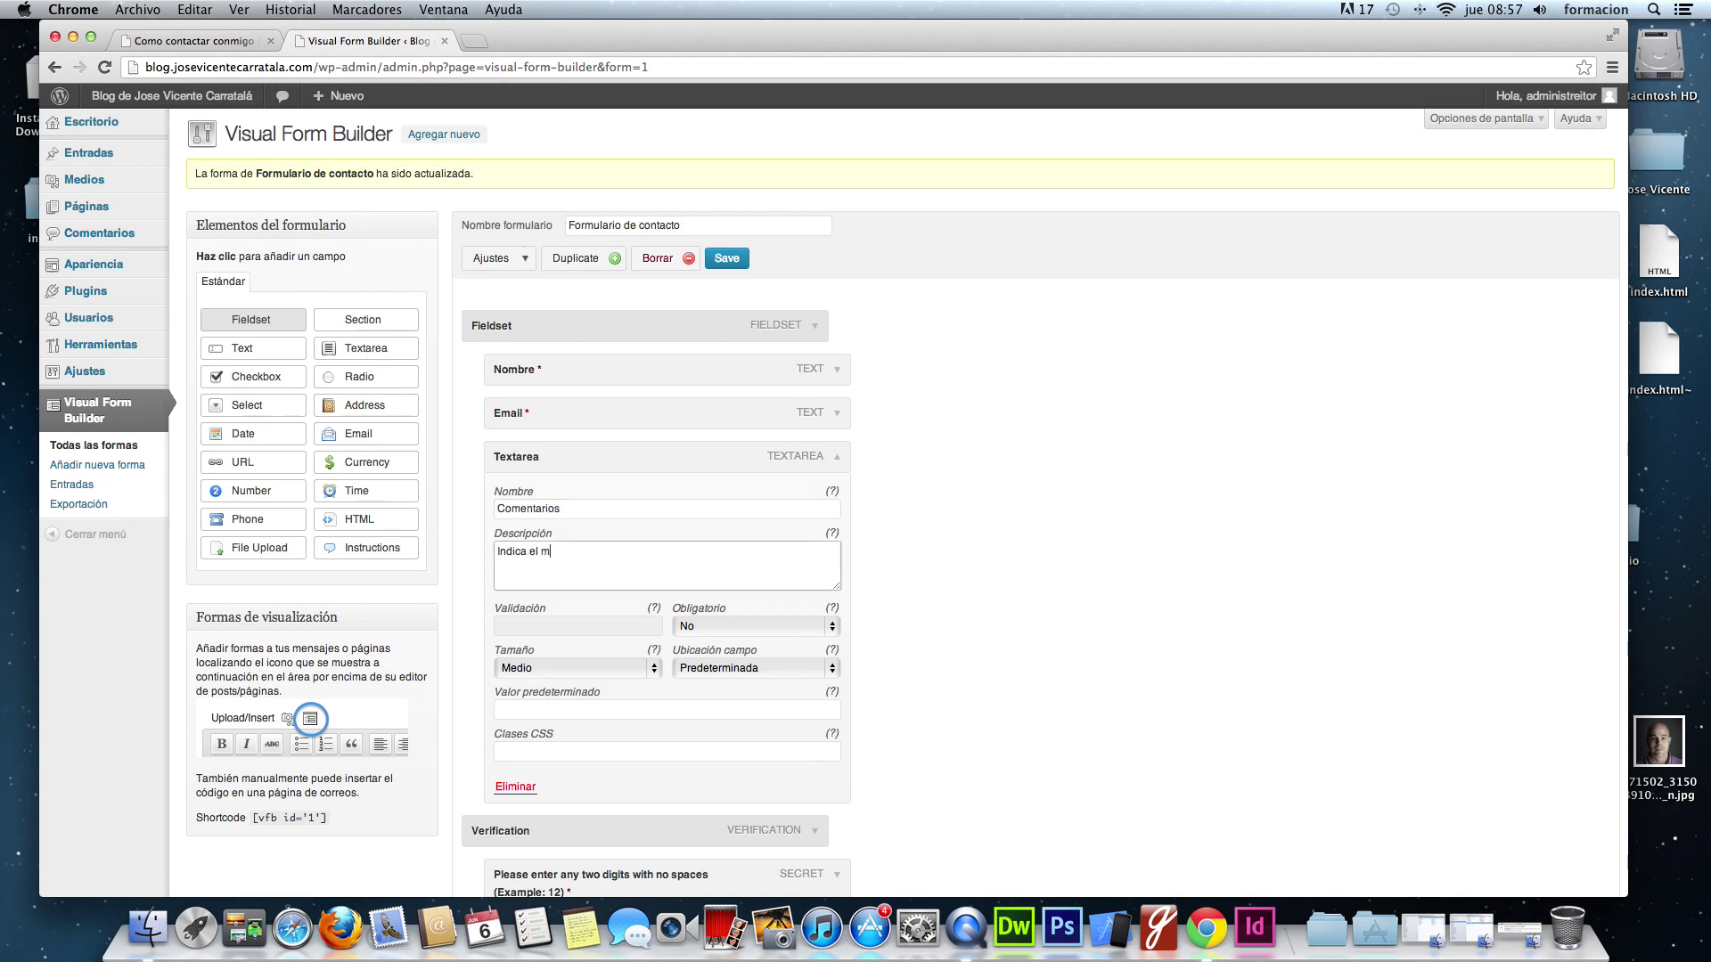
pyautogui.write('otivo por el que te pones en contacto conmigo')
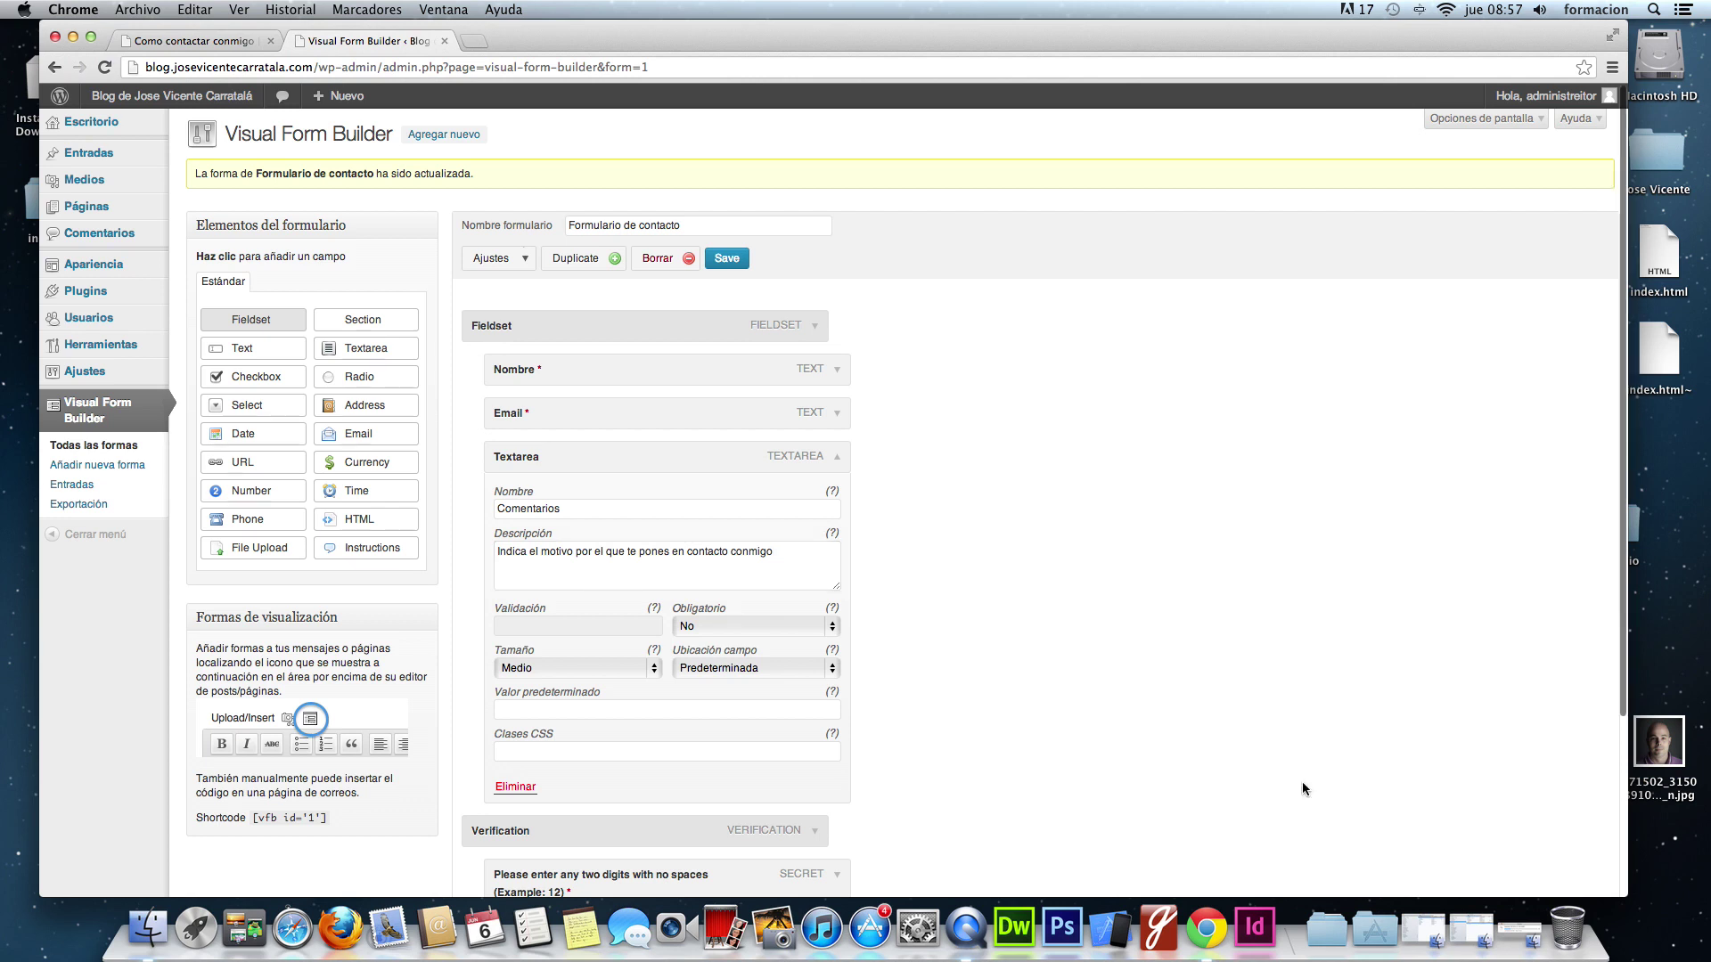
pyautogui.scroll(-5, 1302, 784)
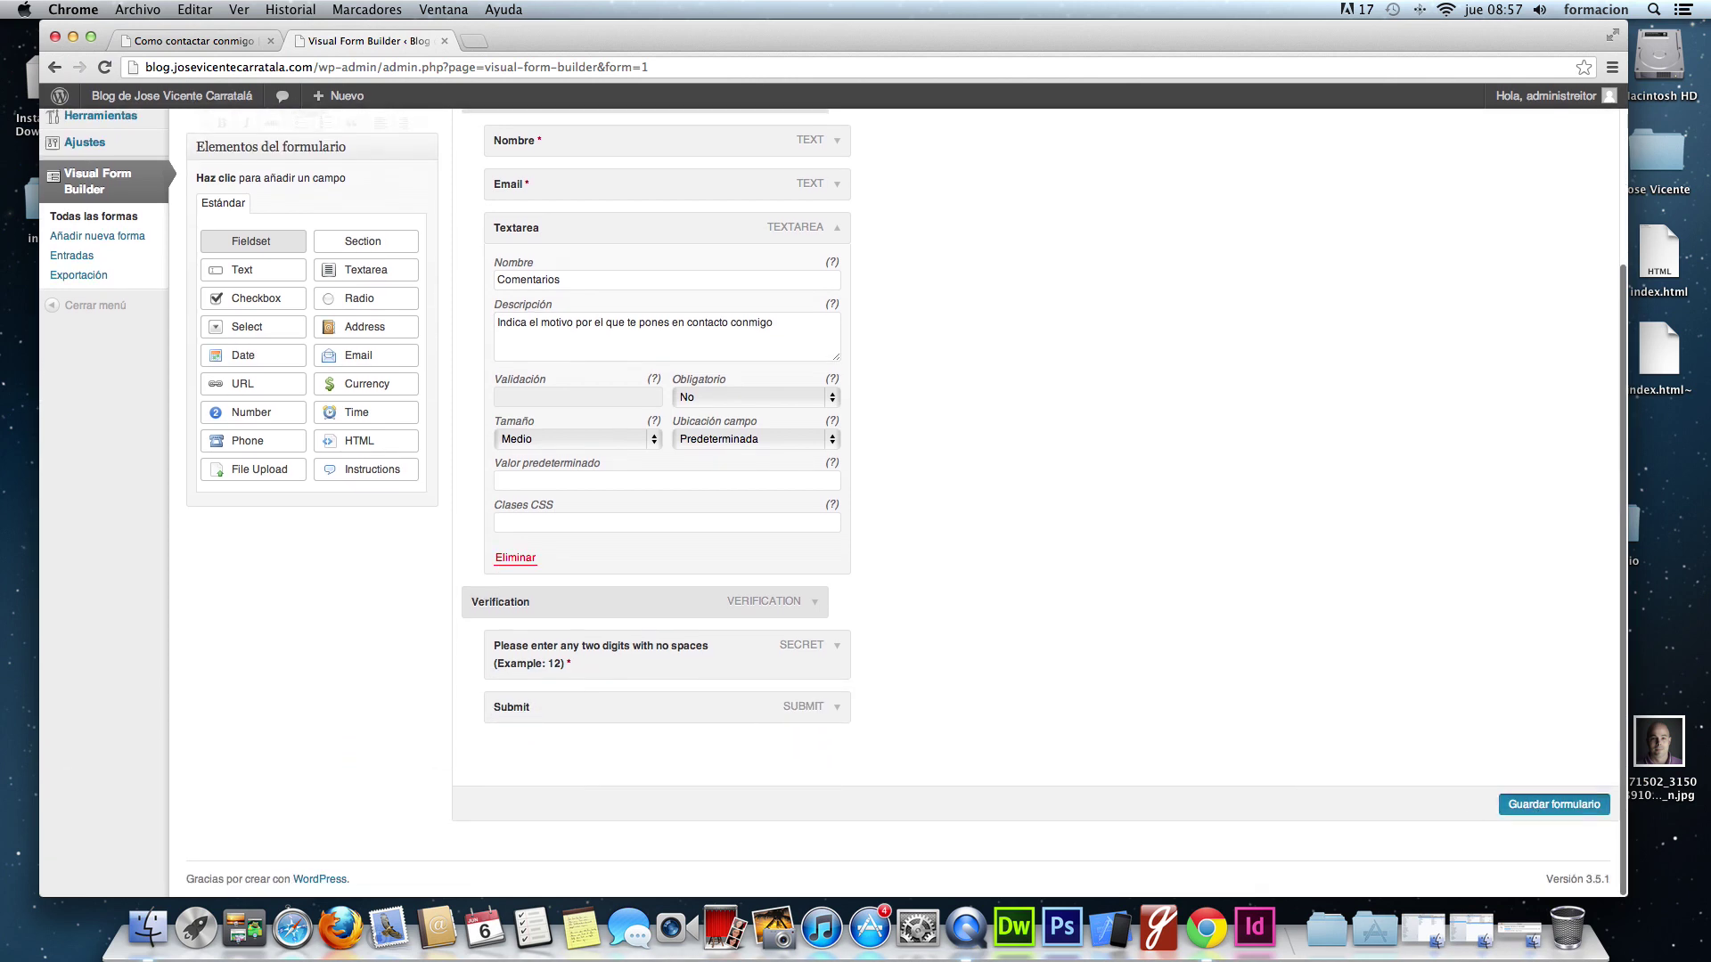
pyautogui.click(1554, 821)
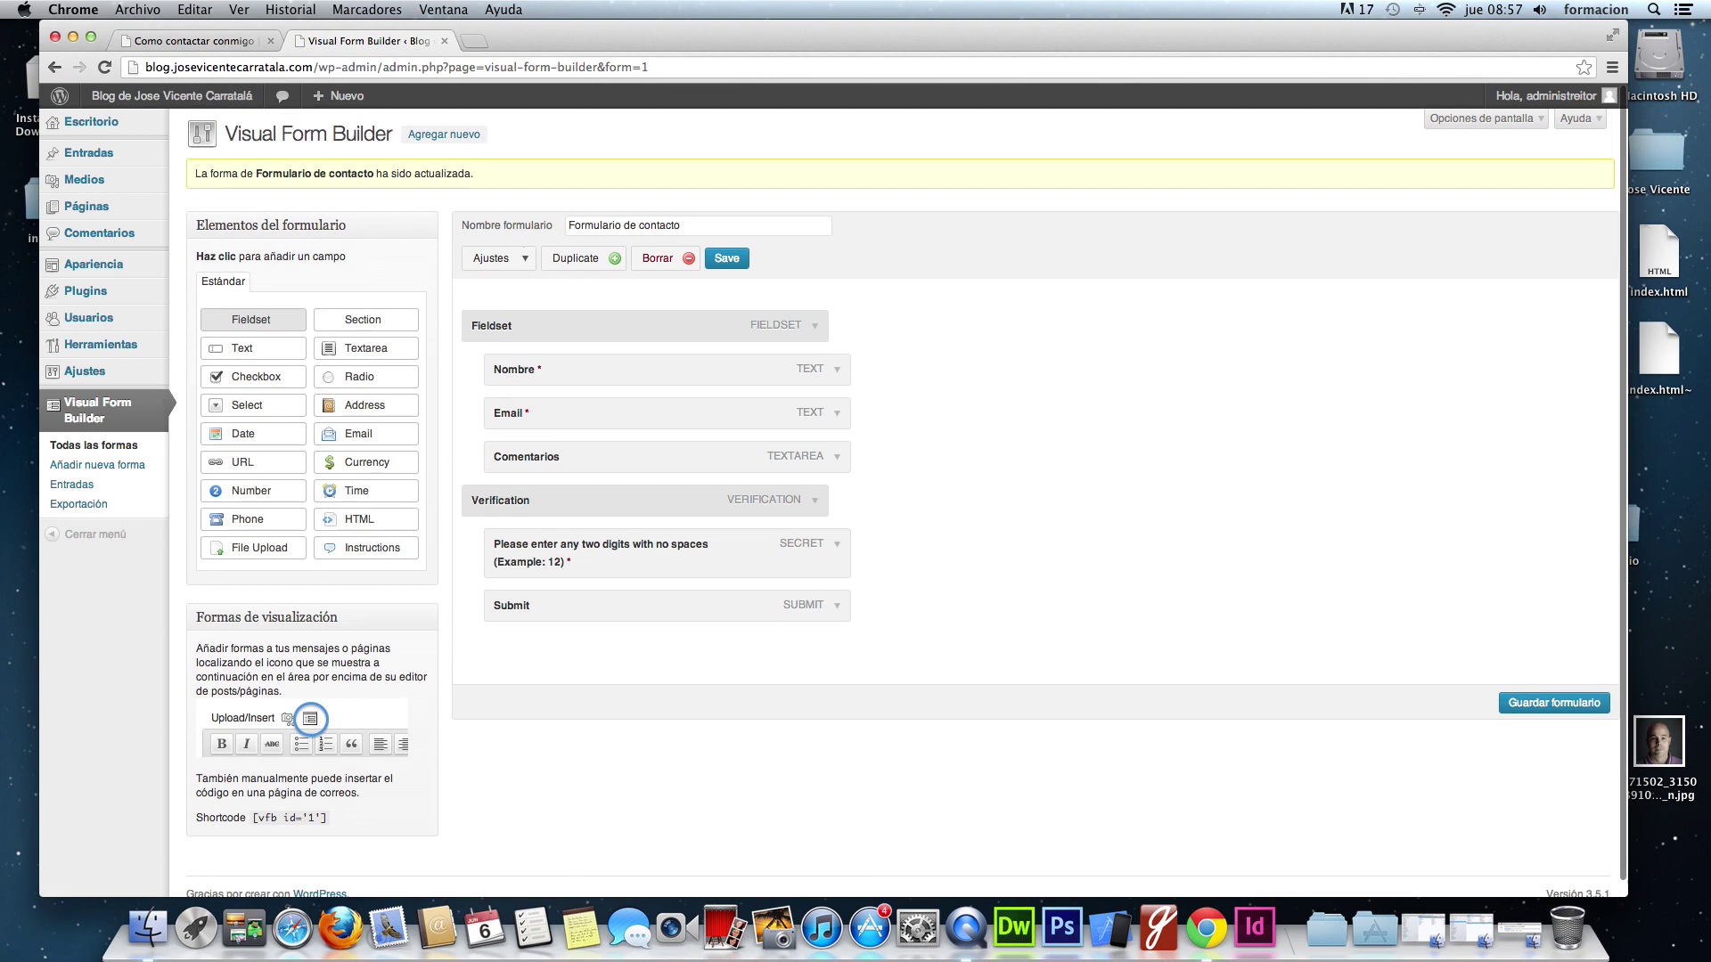
# - Add a Checkbox field under Comentarios named 'Indica el tema de tu mensaje'
pyautogui.click(254, 377)
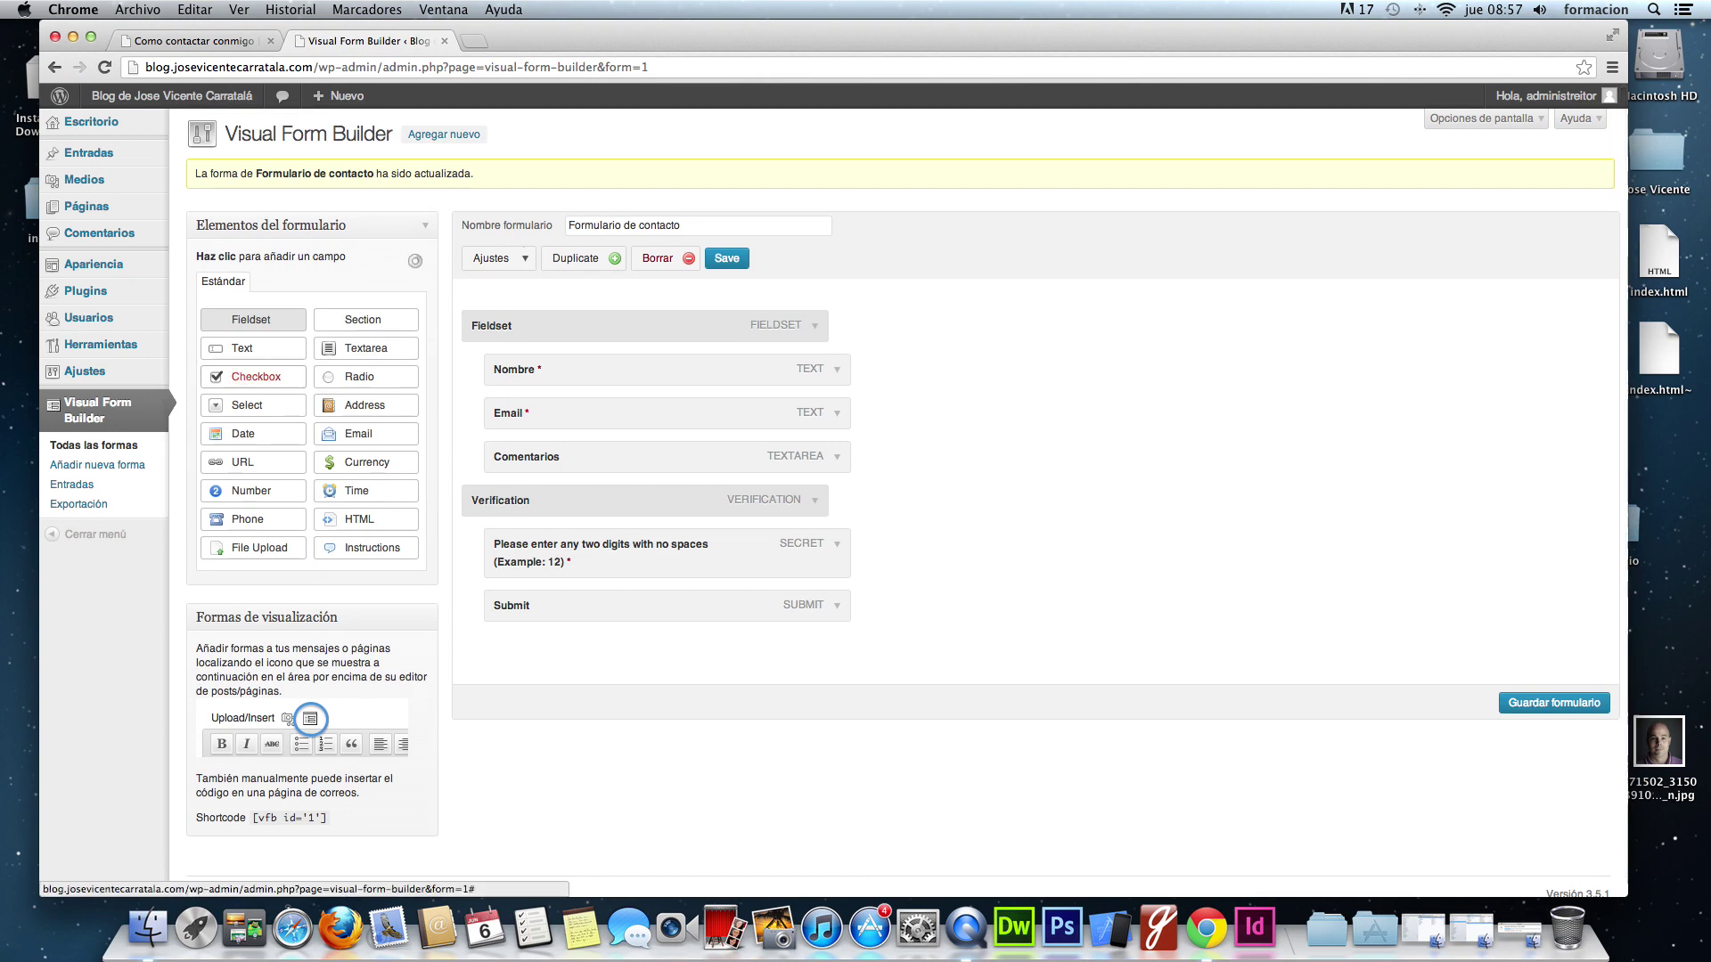
pyautogui.moveTo(538, 505); pyautogui.dragTo(589, 506)
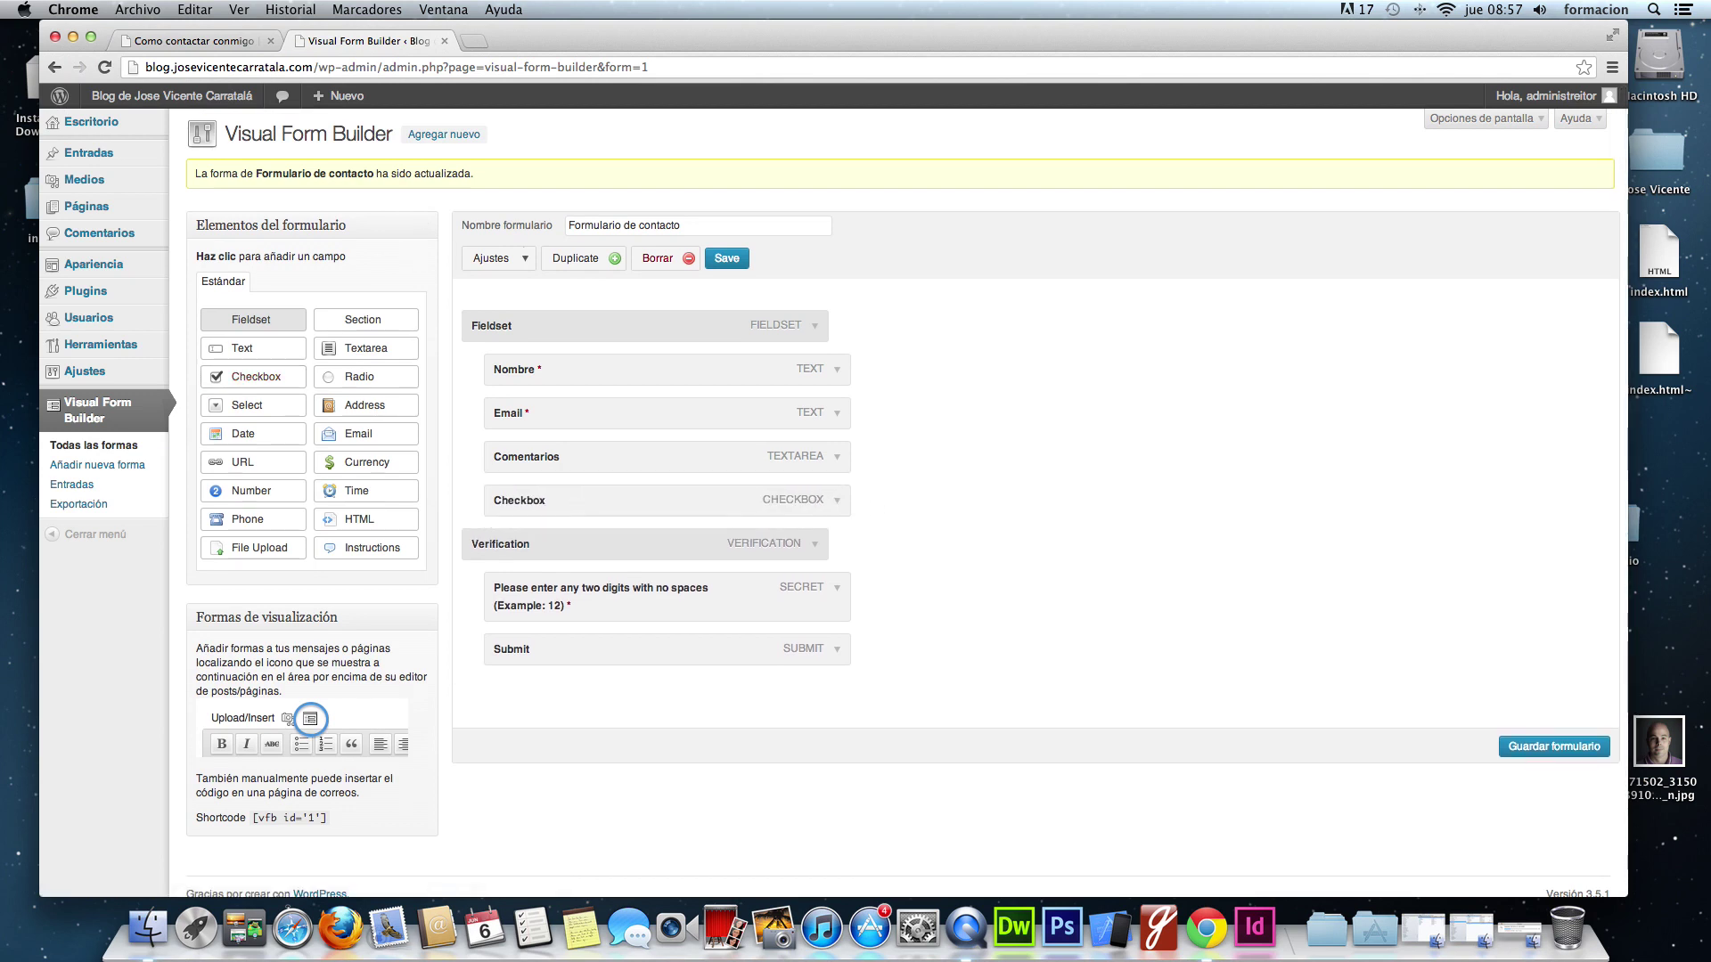
pyautogui.click(837, 500)
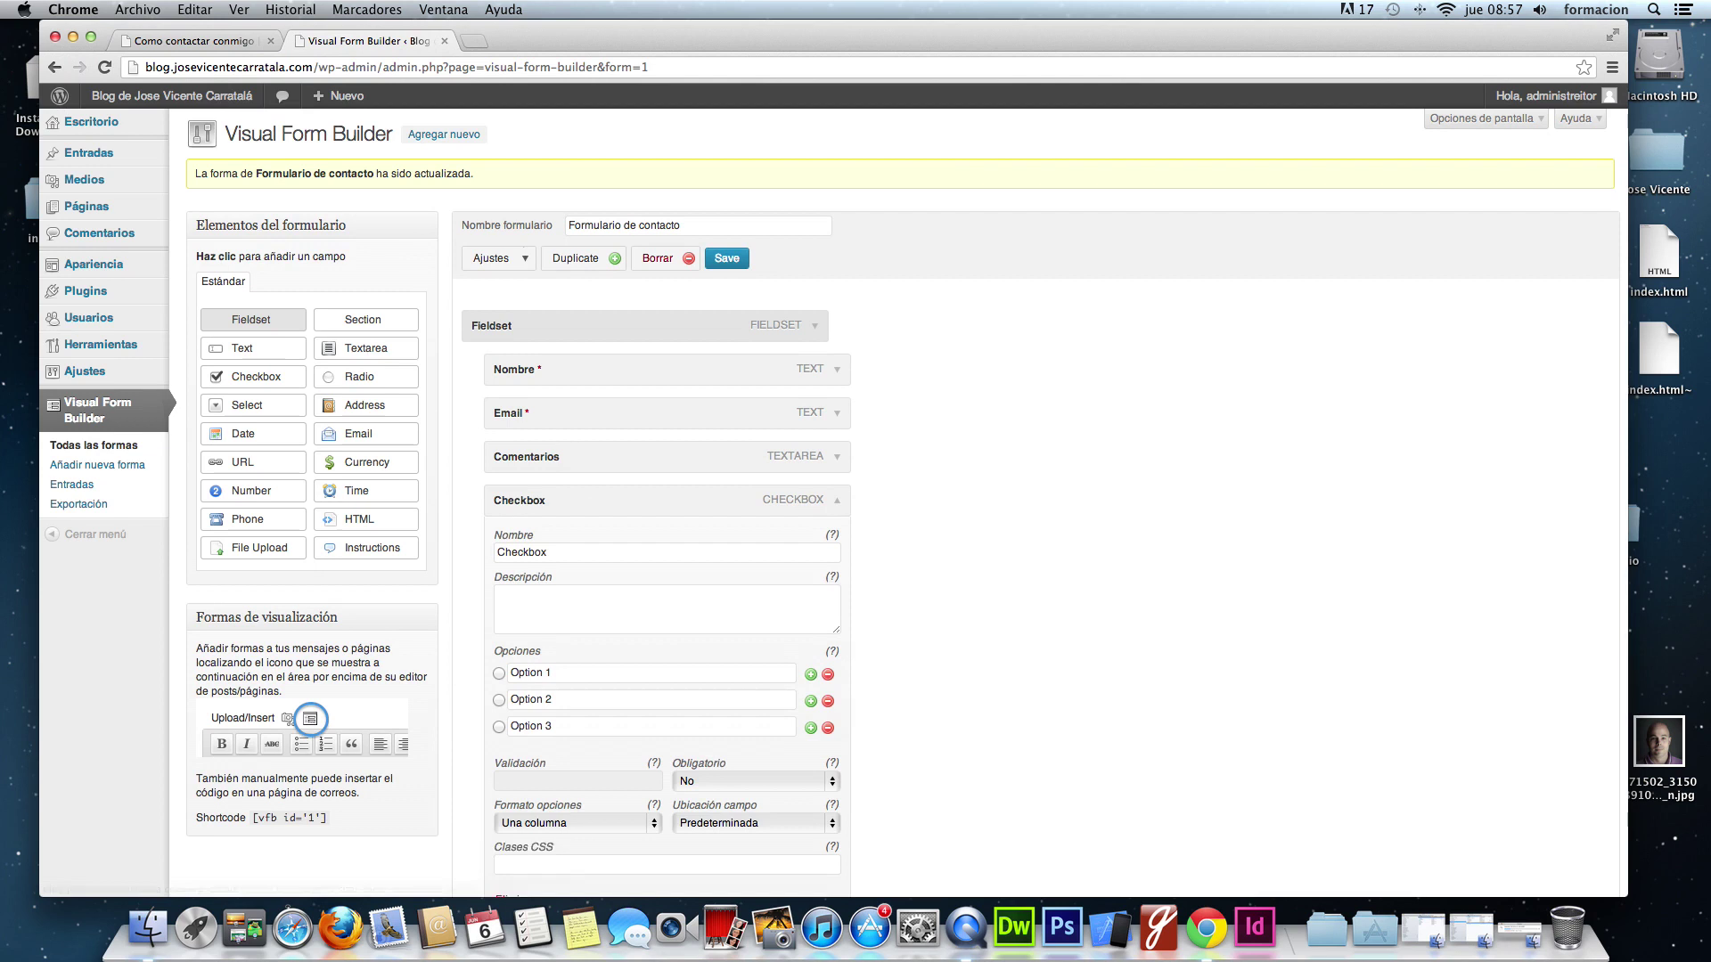
pyautogui.scroll(-3, 939, 496)
pyautogui.moveTo(547, 429); pyautogui.dragTo(497, 429)
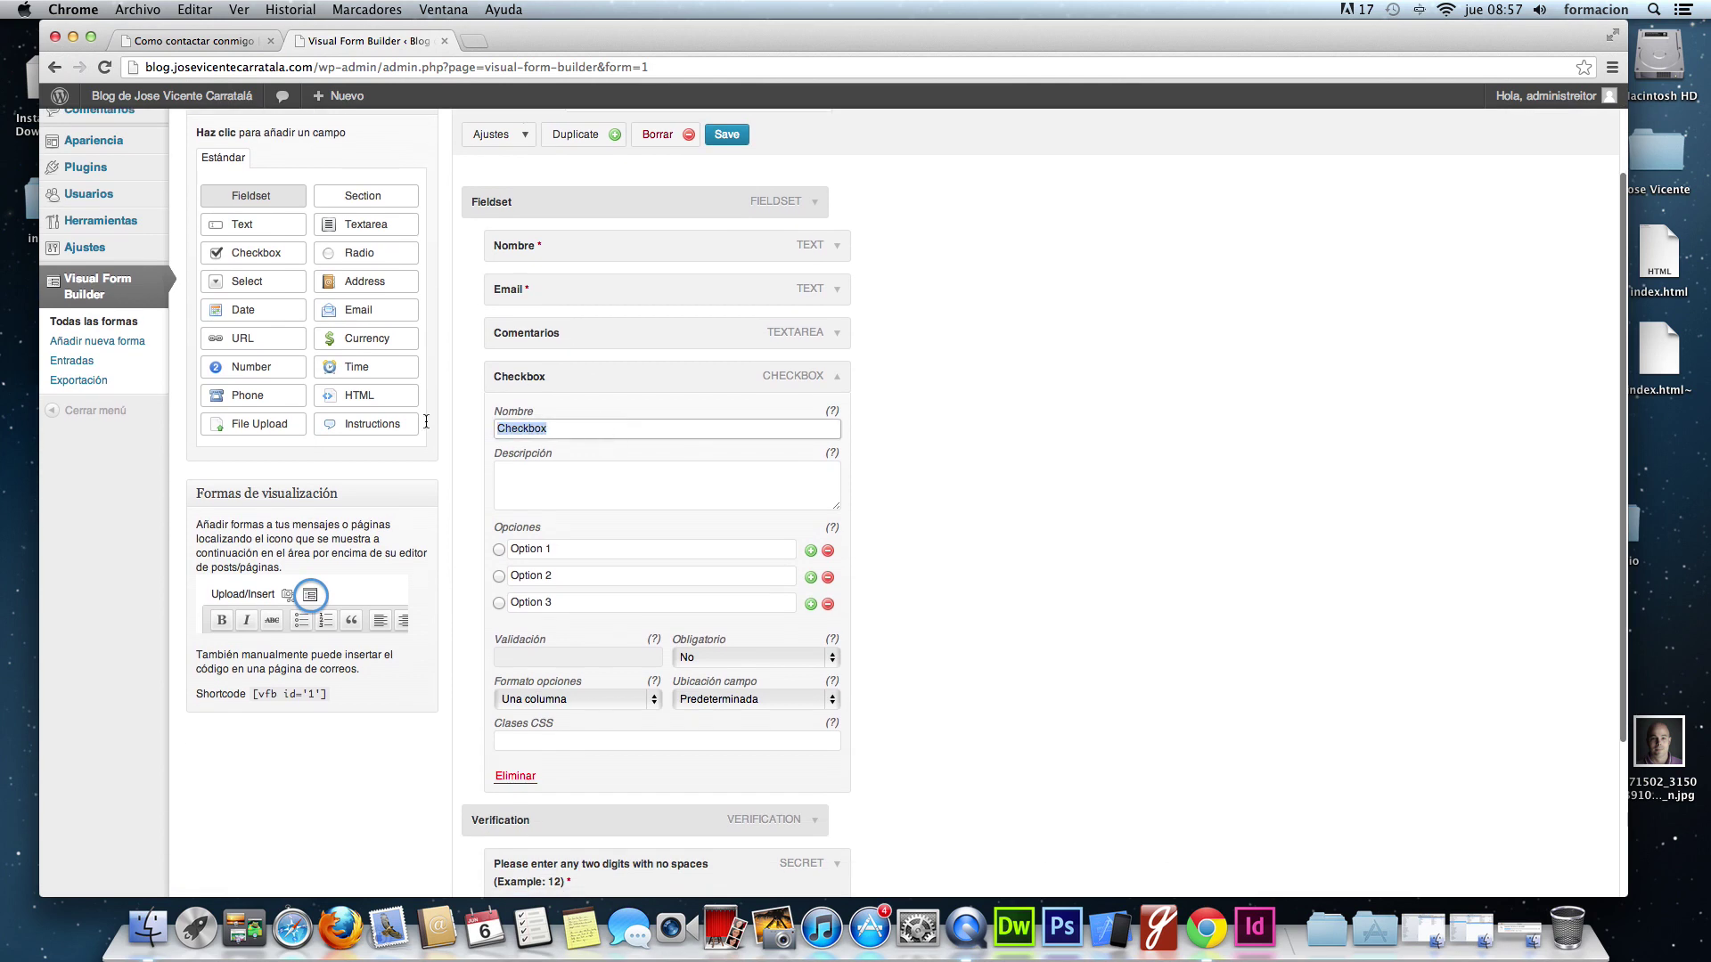
pyautogui.write('Indic')
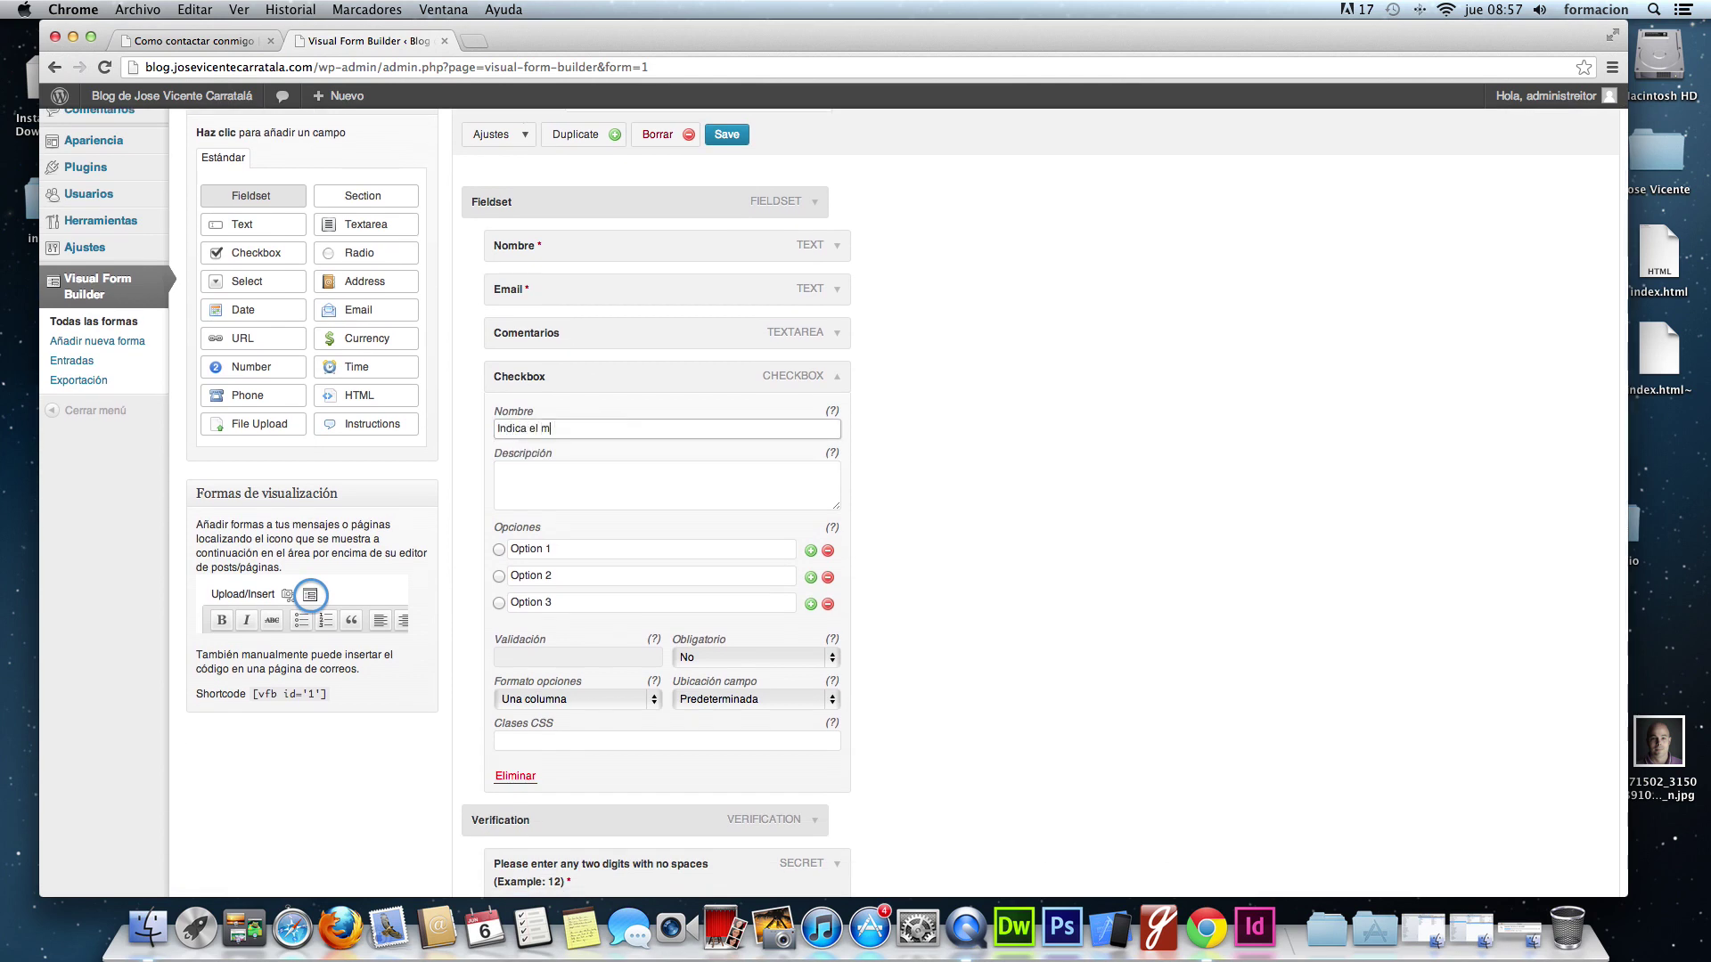
pyautogui.write('a el tema de tu mensaje')
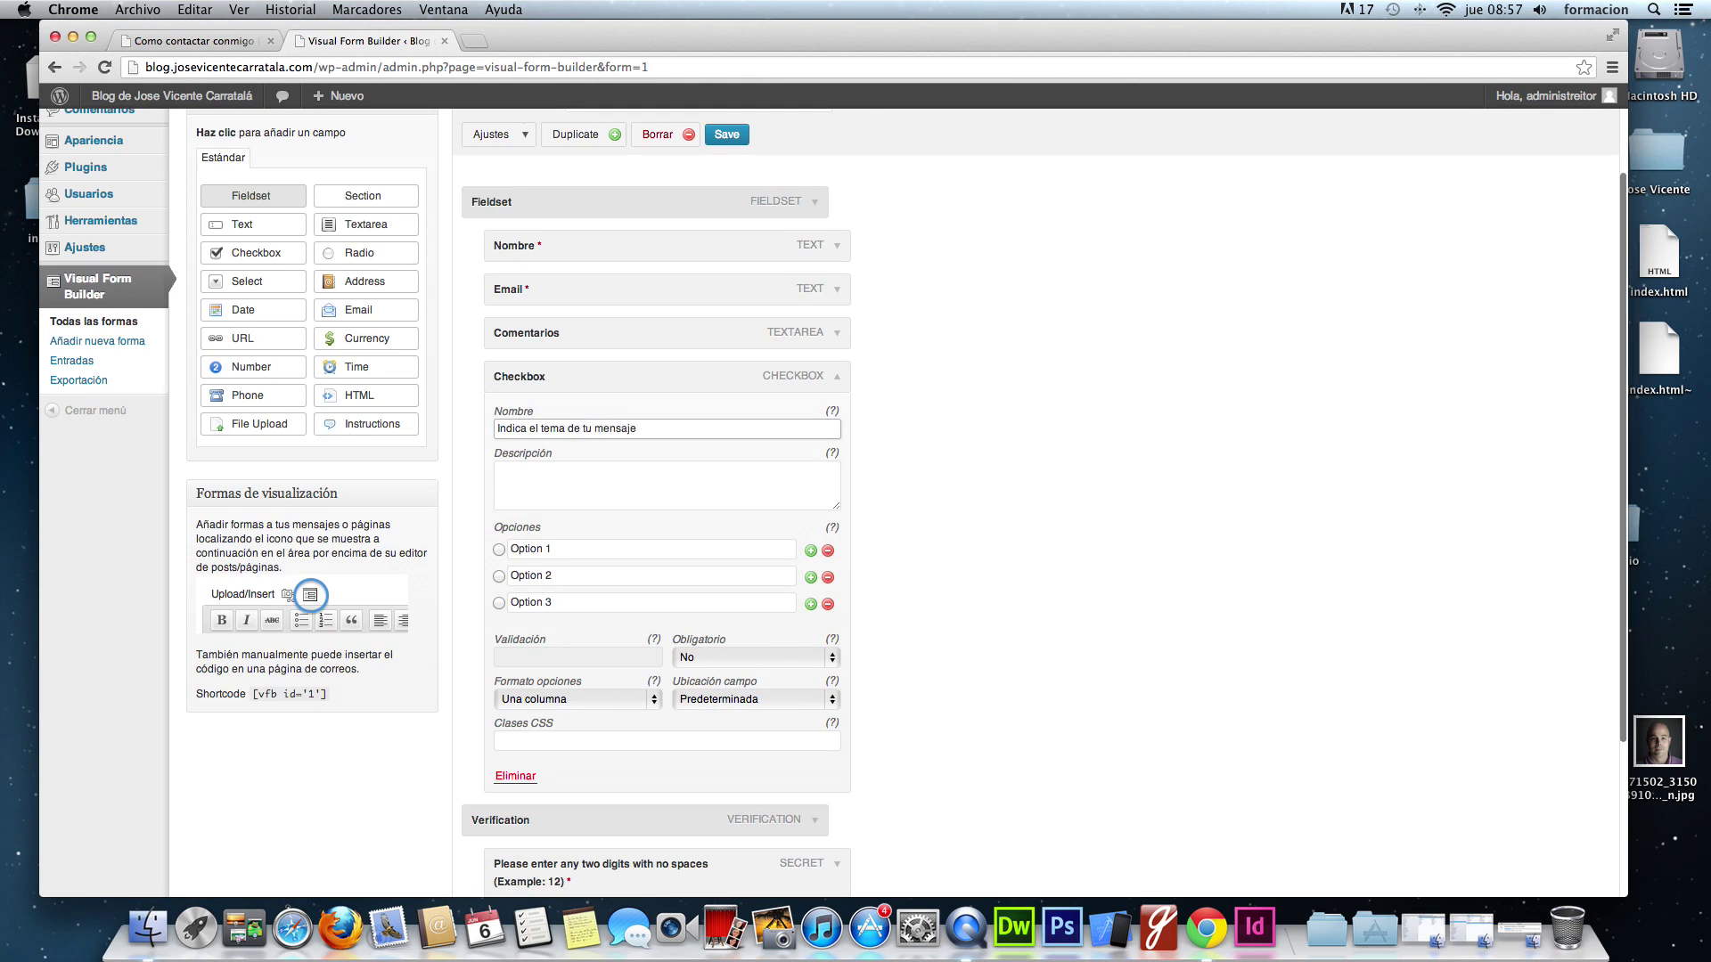
# - Rename the first option to Formación, then swipe back, losing the unsaved checkbox
pyautogui.moveTo(545, 548); pyautogui.dragTo(482, 548)
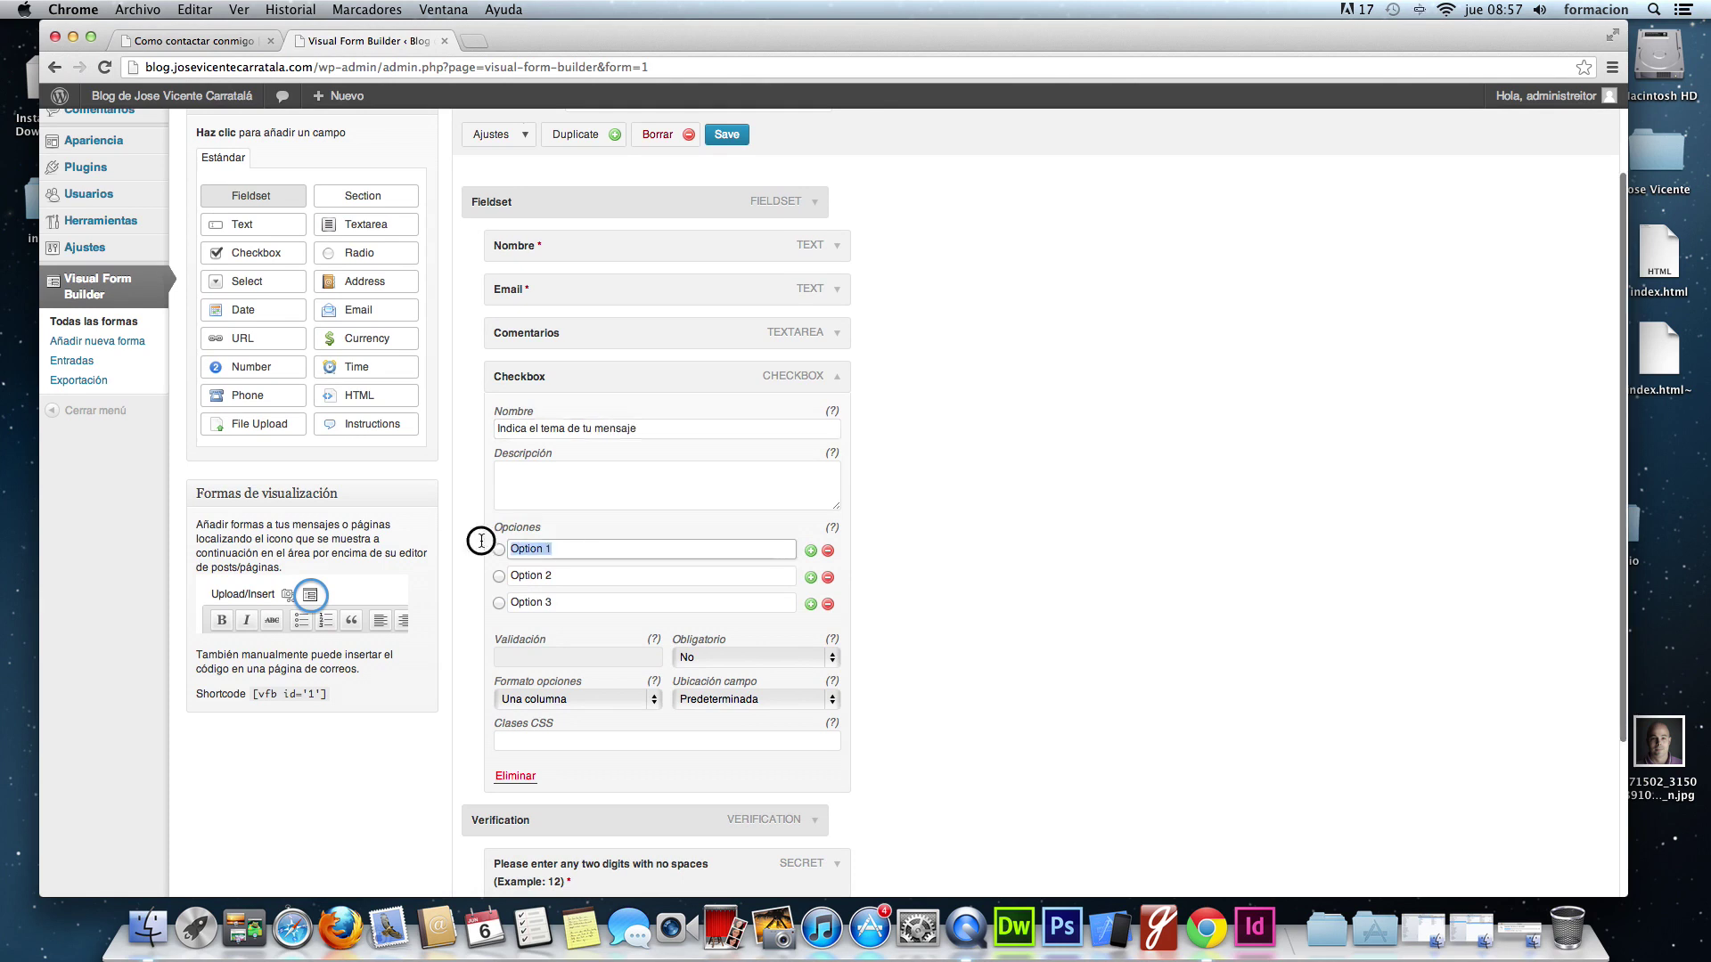
pyautogui.write('Formación')
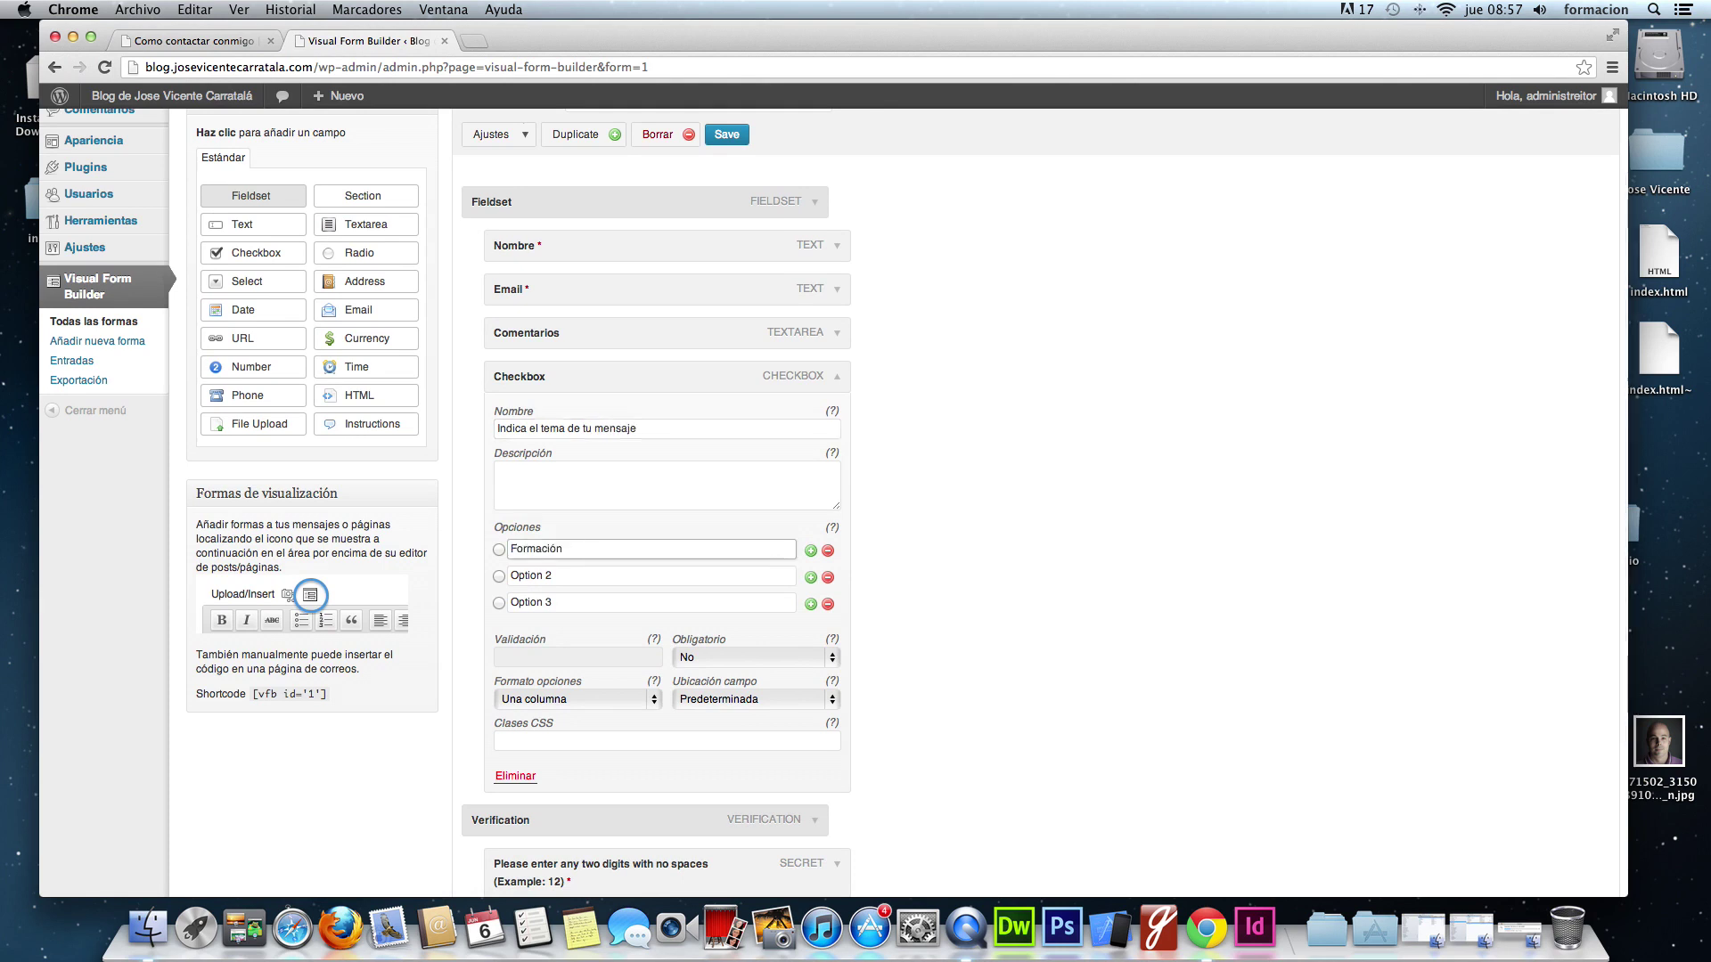
pyautogui.hscroll(-5, 856, 482)
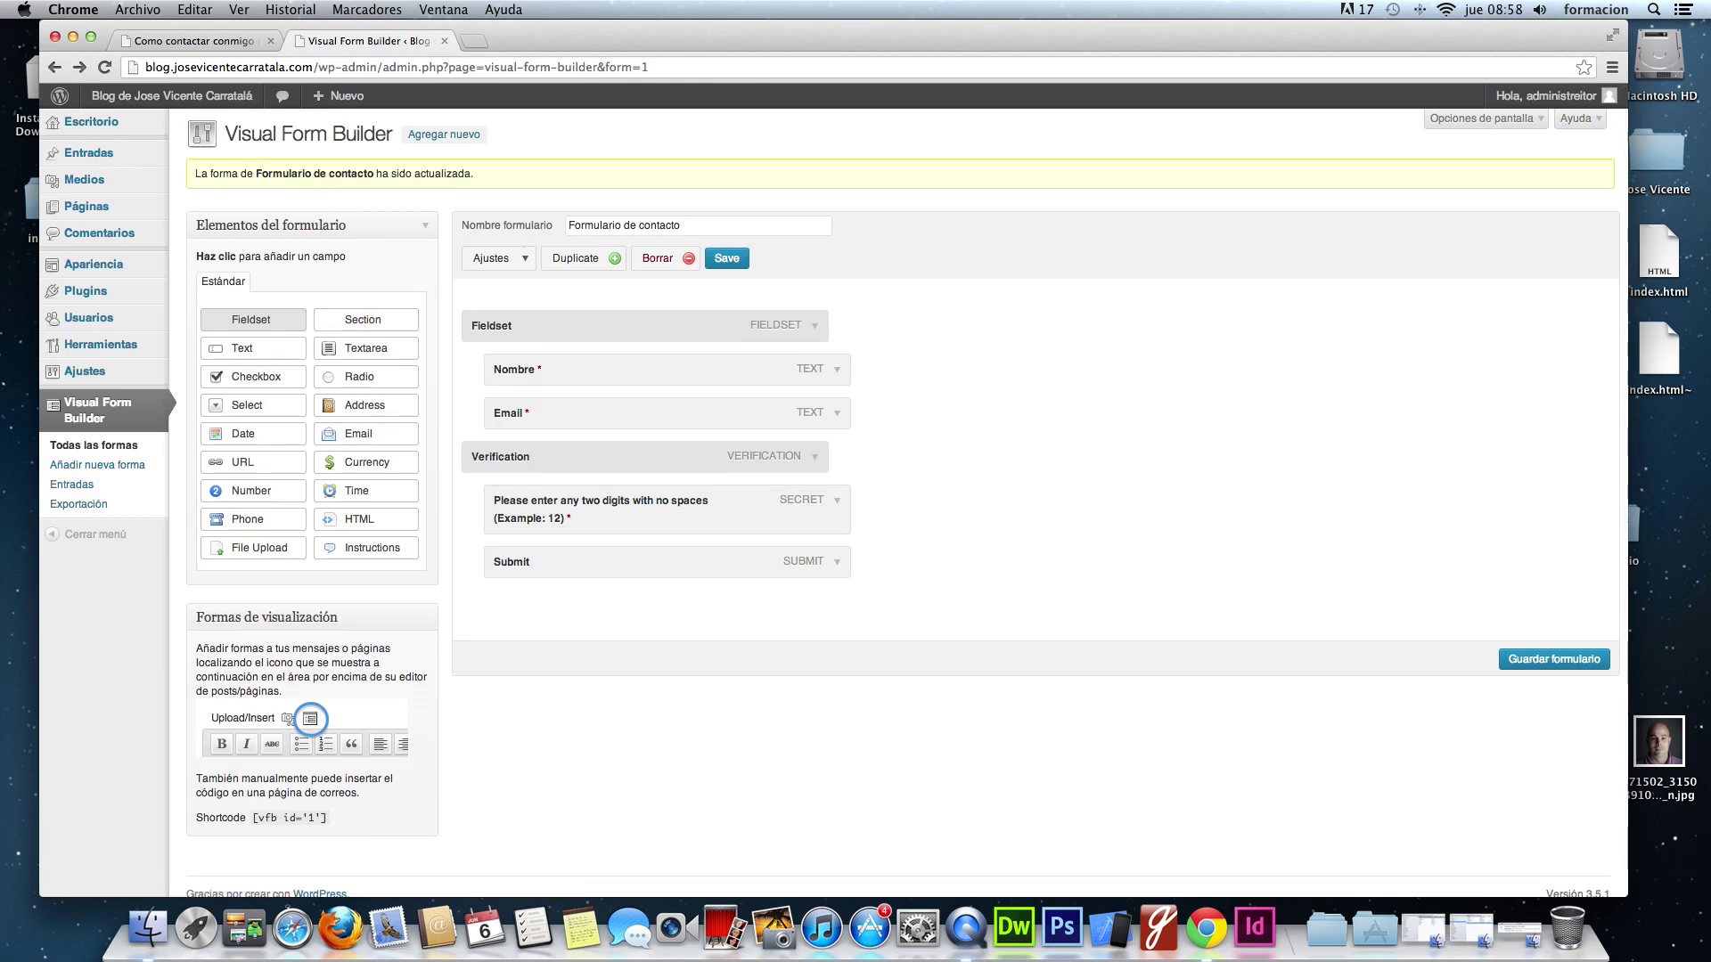
pyautogui.hscroll(2, 855, 481)
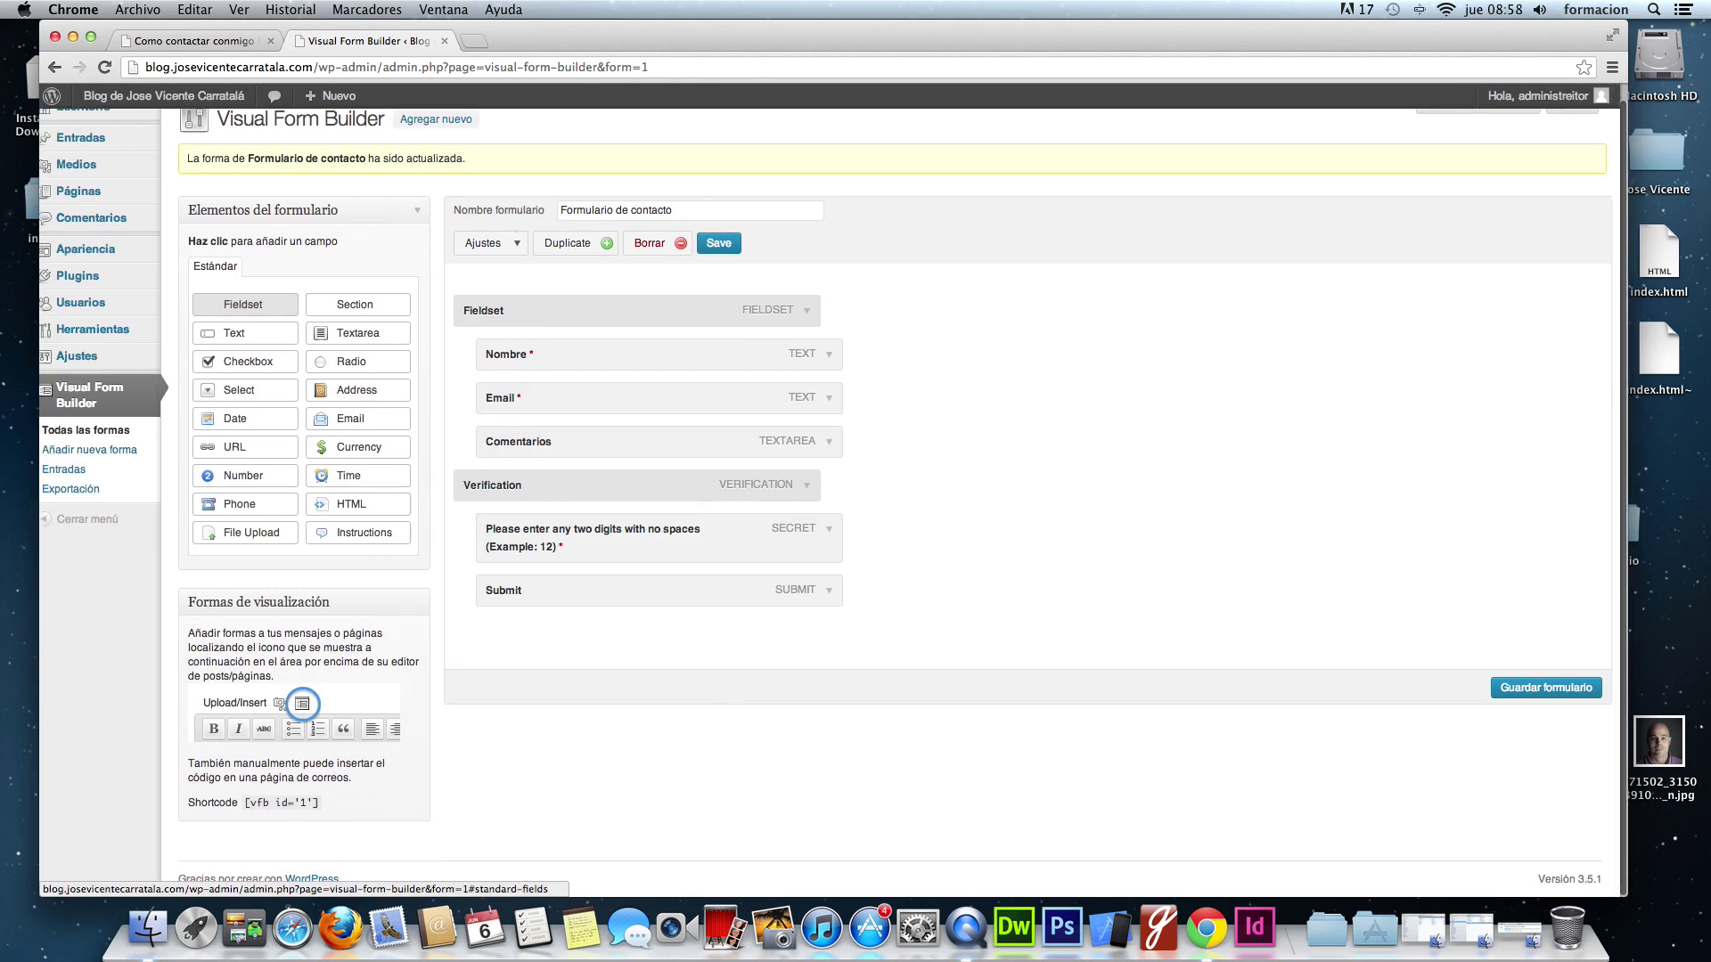
# - Add a Checkbox field below Comentarios named 'Indica el tema de tu mensaje'
pyautogui.click(254, 361)
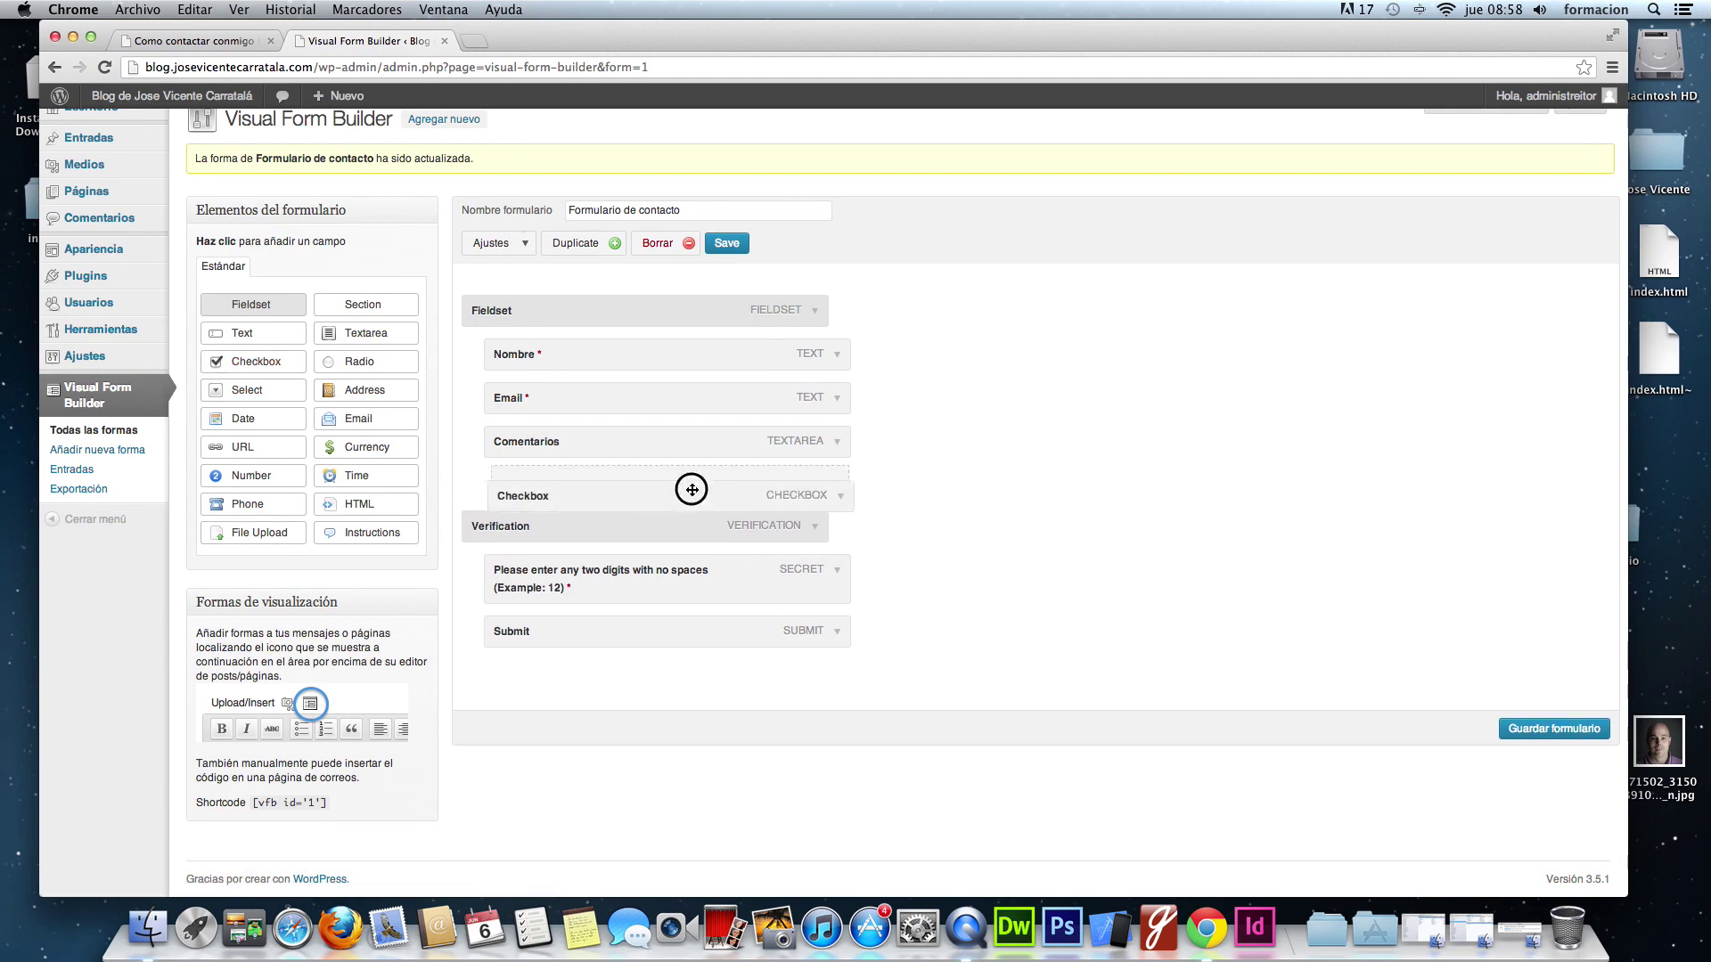
pyautogui.moveTo(766, 487); pyautogui.dragTo(793, 483)
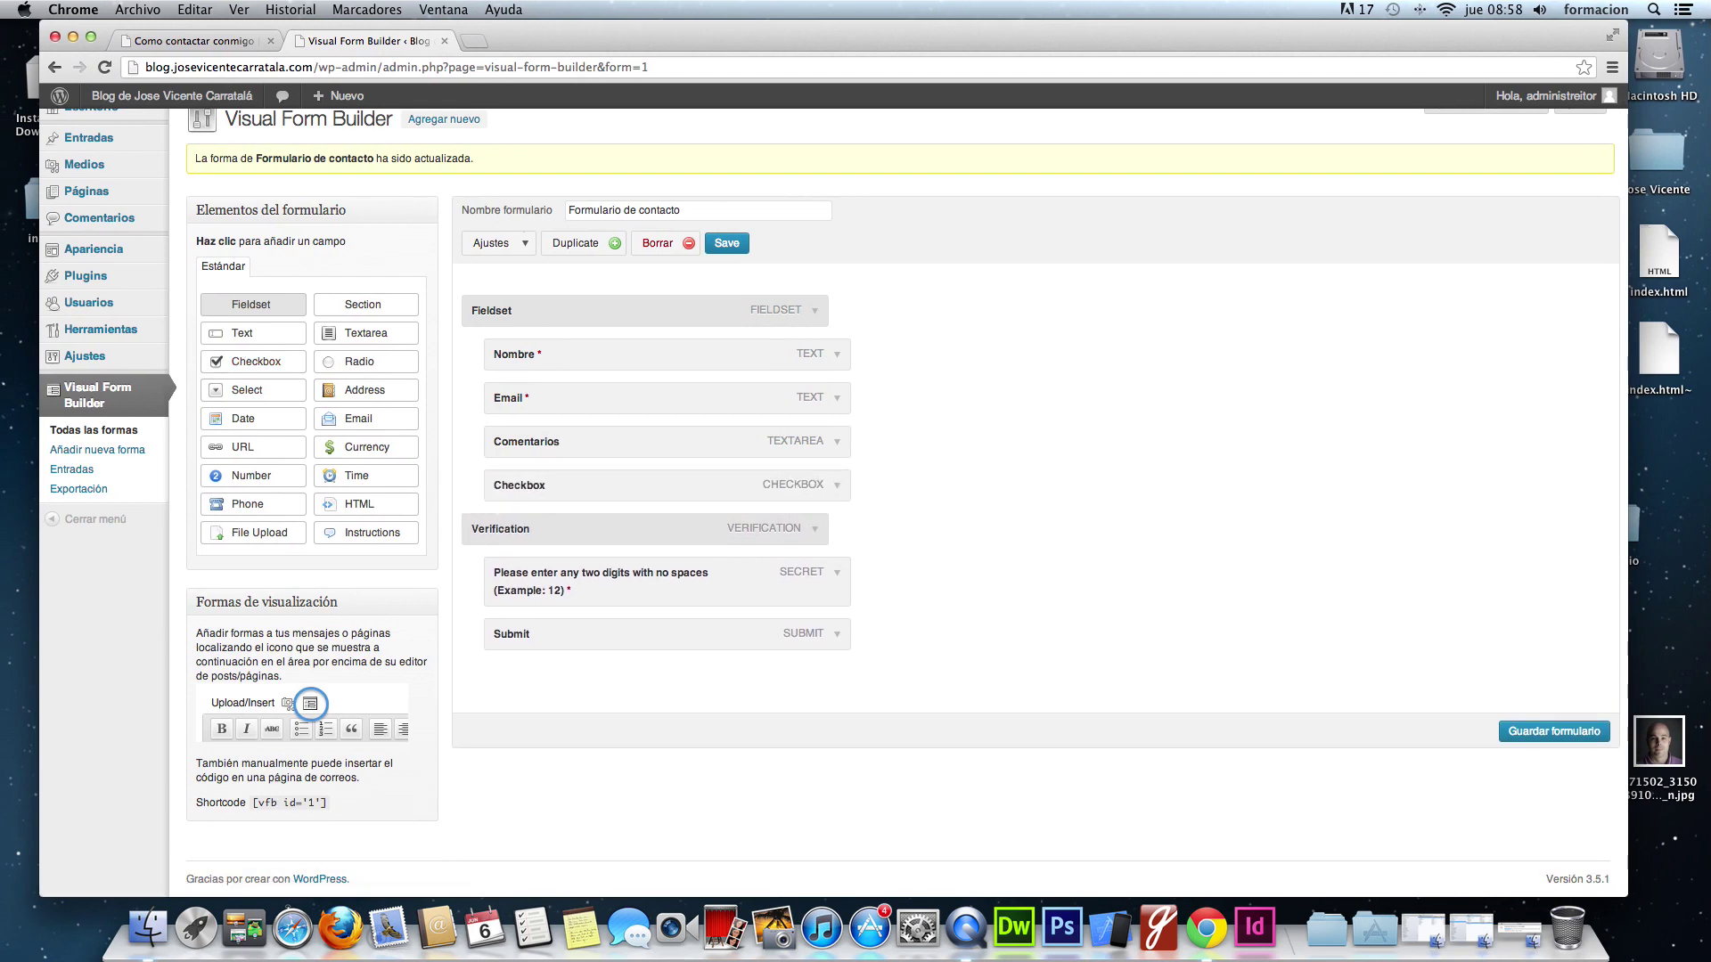
pyautogui.click(837, 484)
pyautogui.scroll(-3, 836, 485)
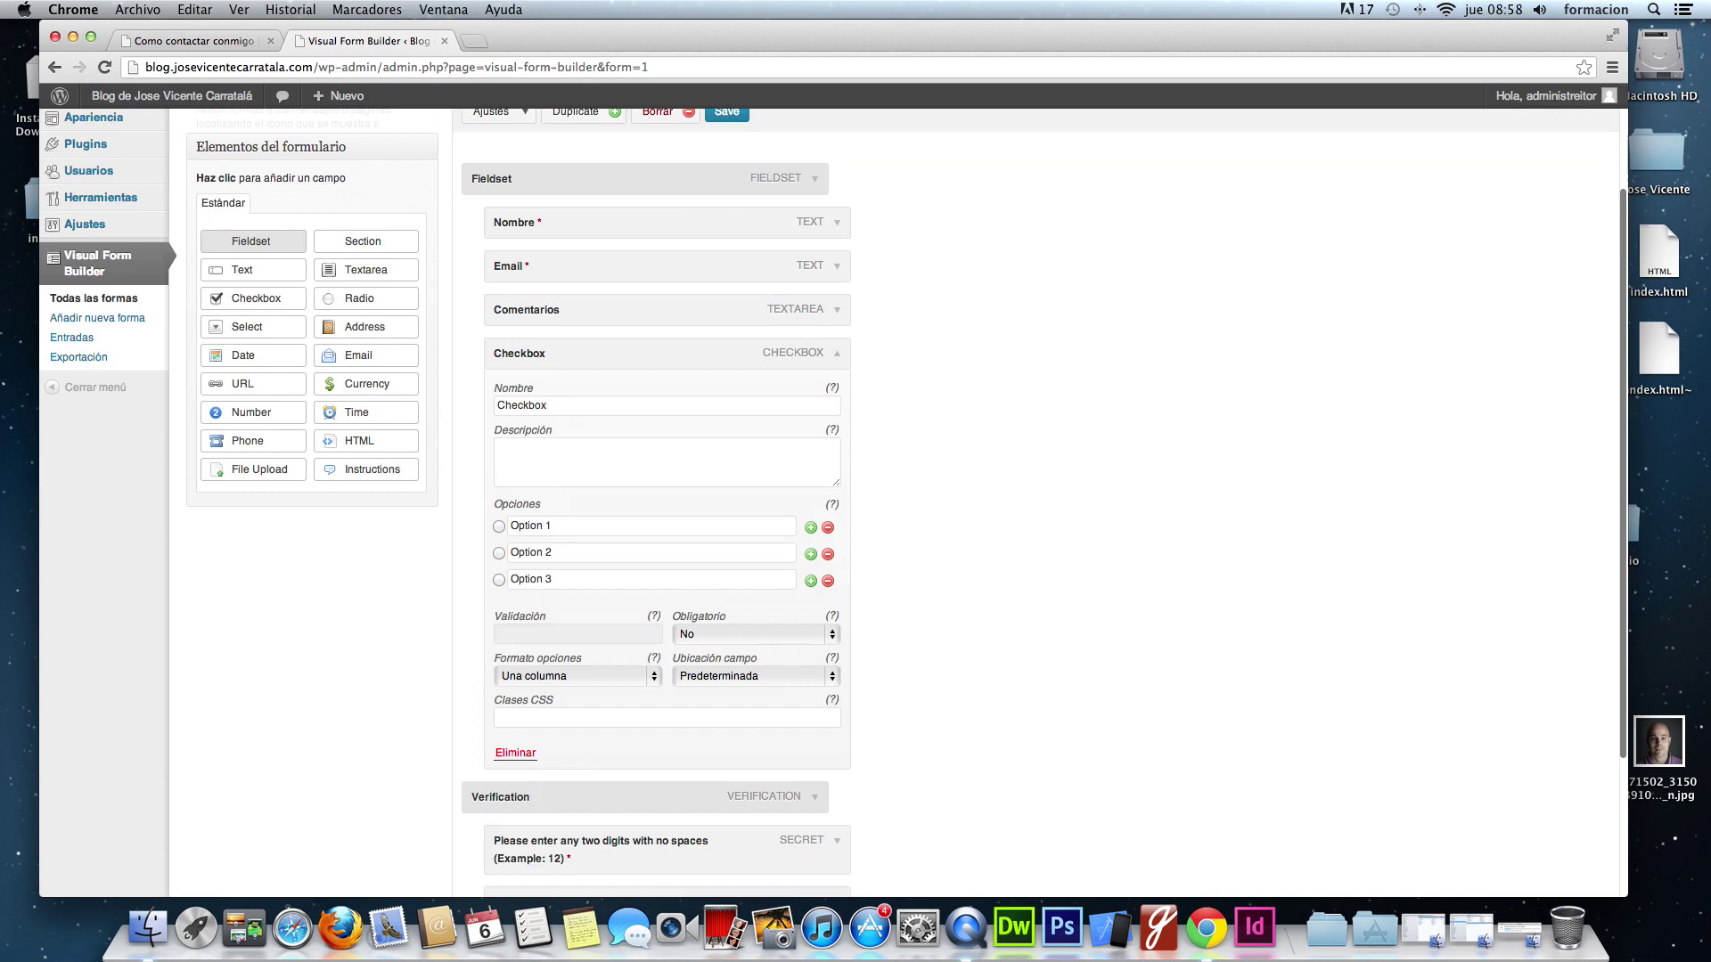
pyautogui.doubleClick(551, 412)
pyautogui.write('Indica ')
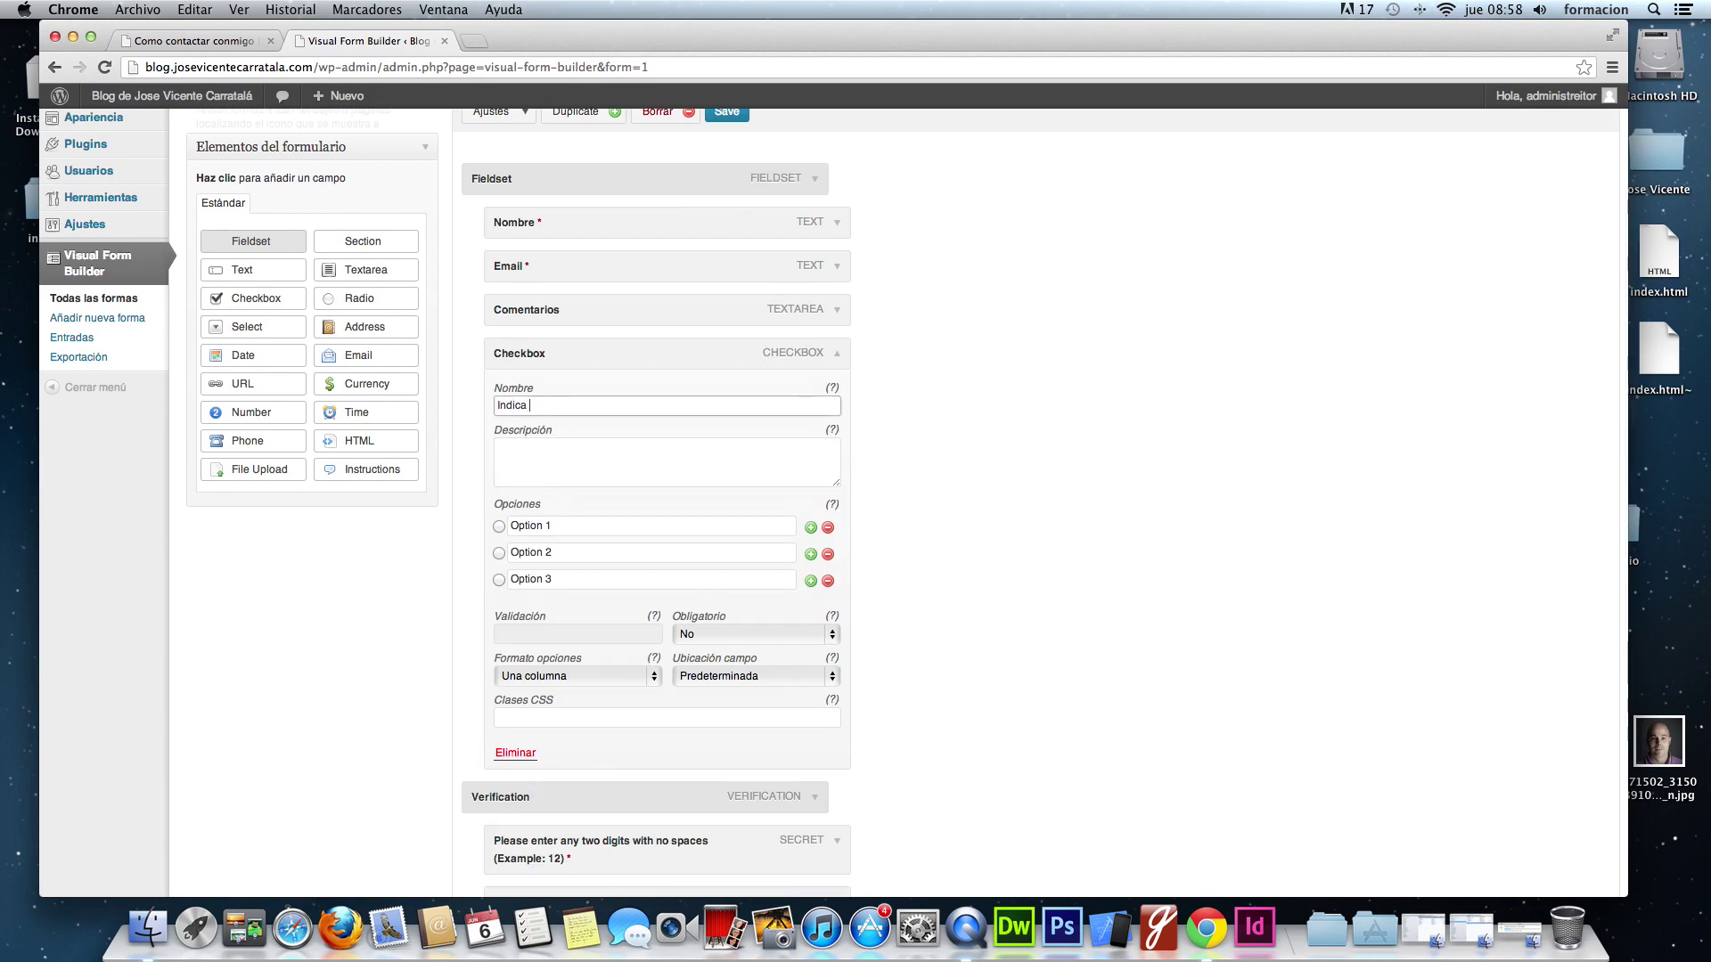
pyautogui.write('el tema de tu mensaje')
# - Set the checkbox options to Formación, Diseño, Programación and Otros, then save the form
pyautogui.tripleClick(573, 527)
pyautogui.write('Formaci´n')
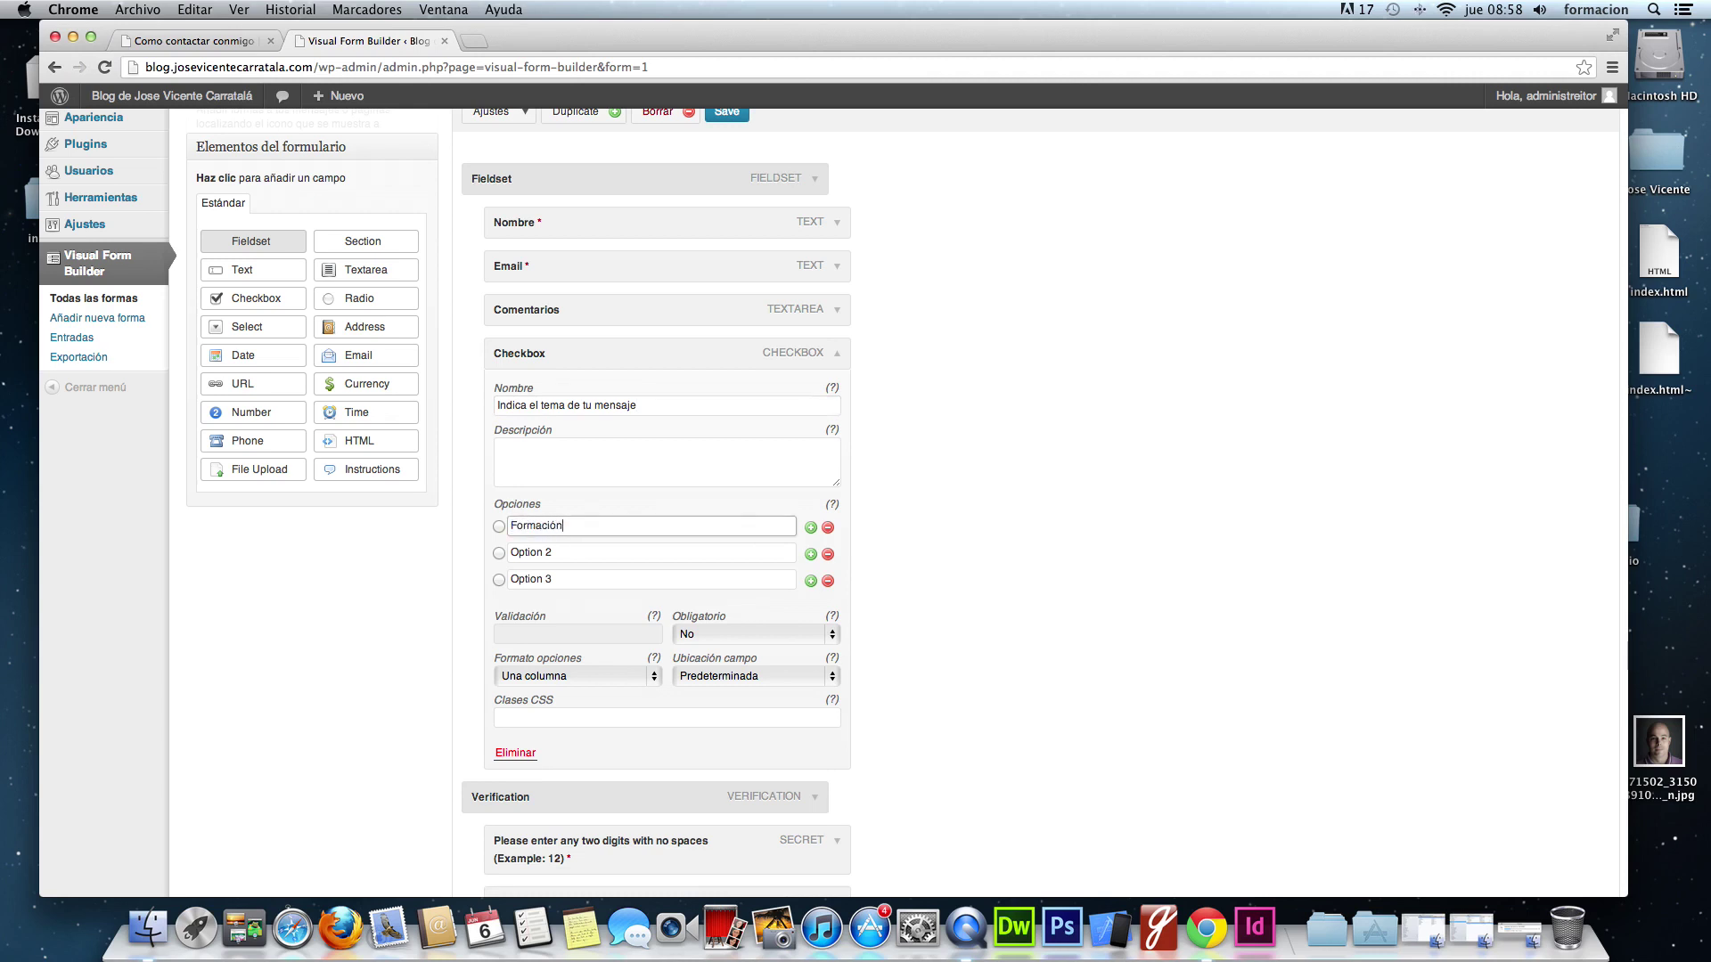
pyautogui.press('Tab')
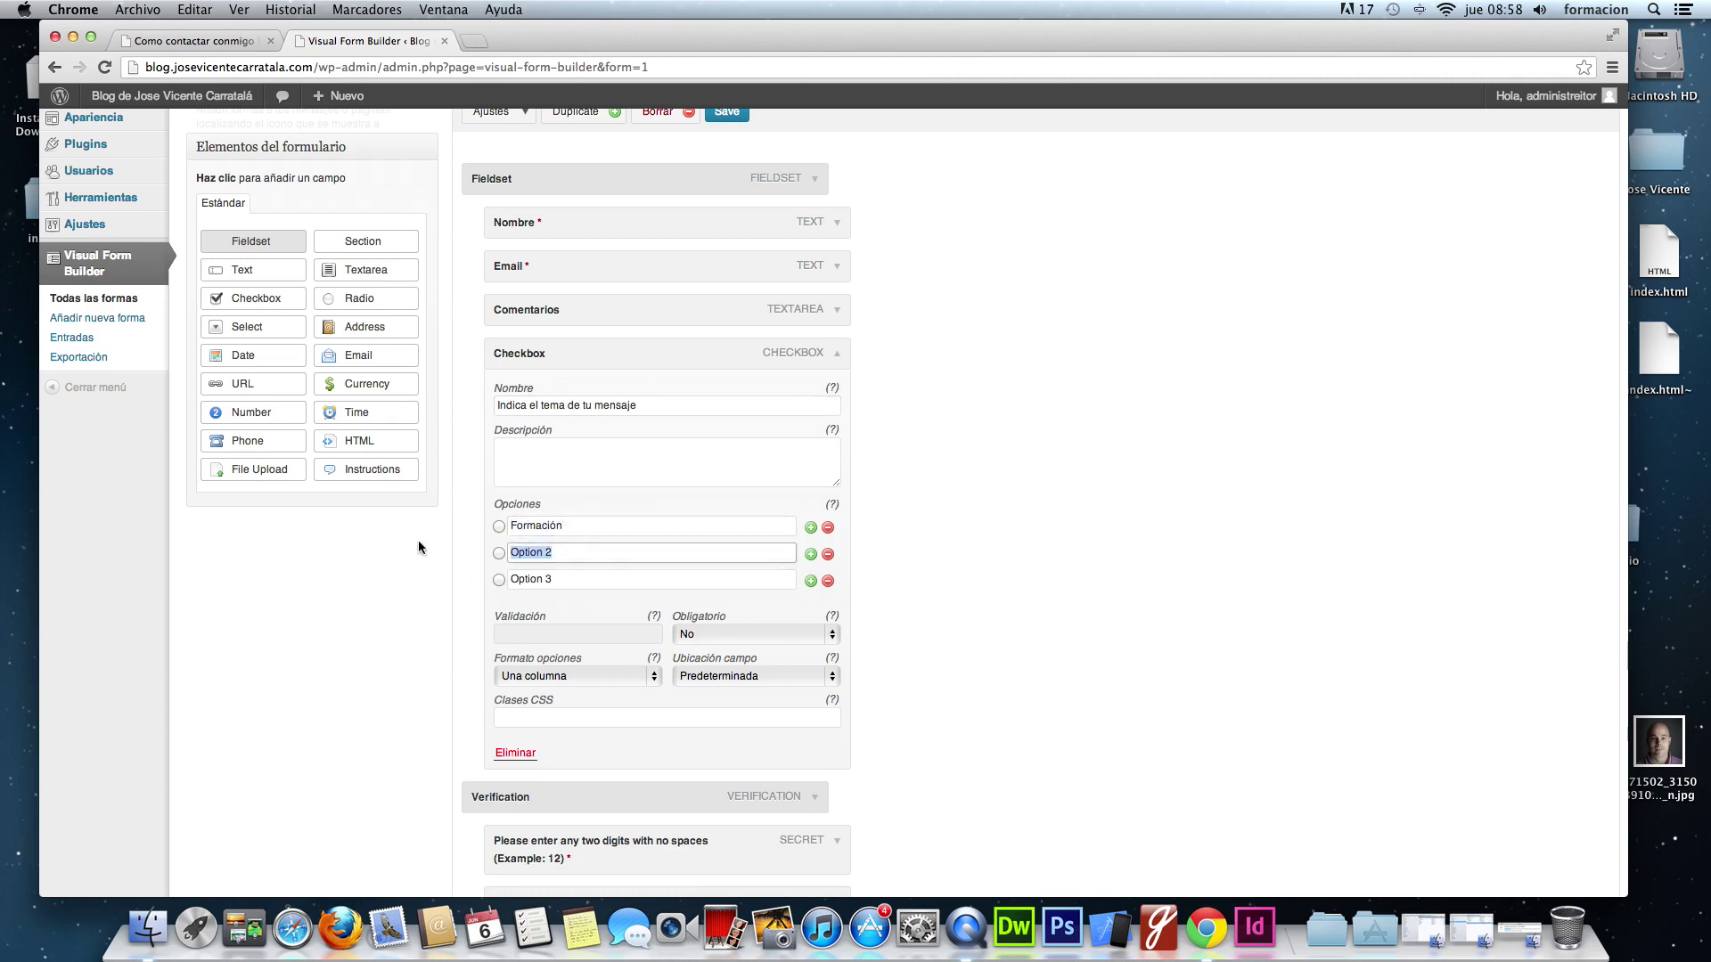
pyautogui.write('Firñ')
pyautogui.press('Tab')
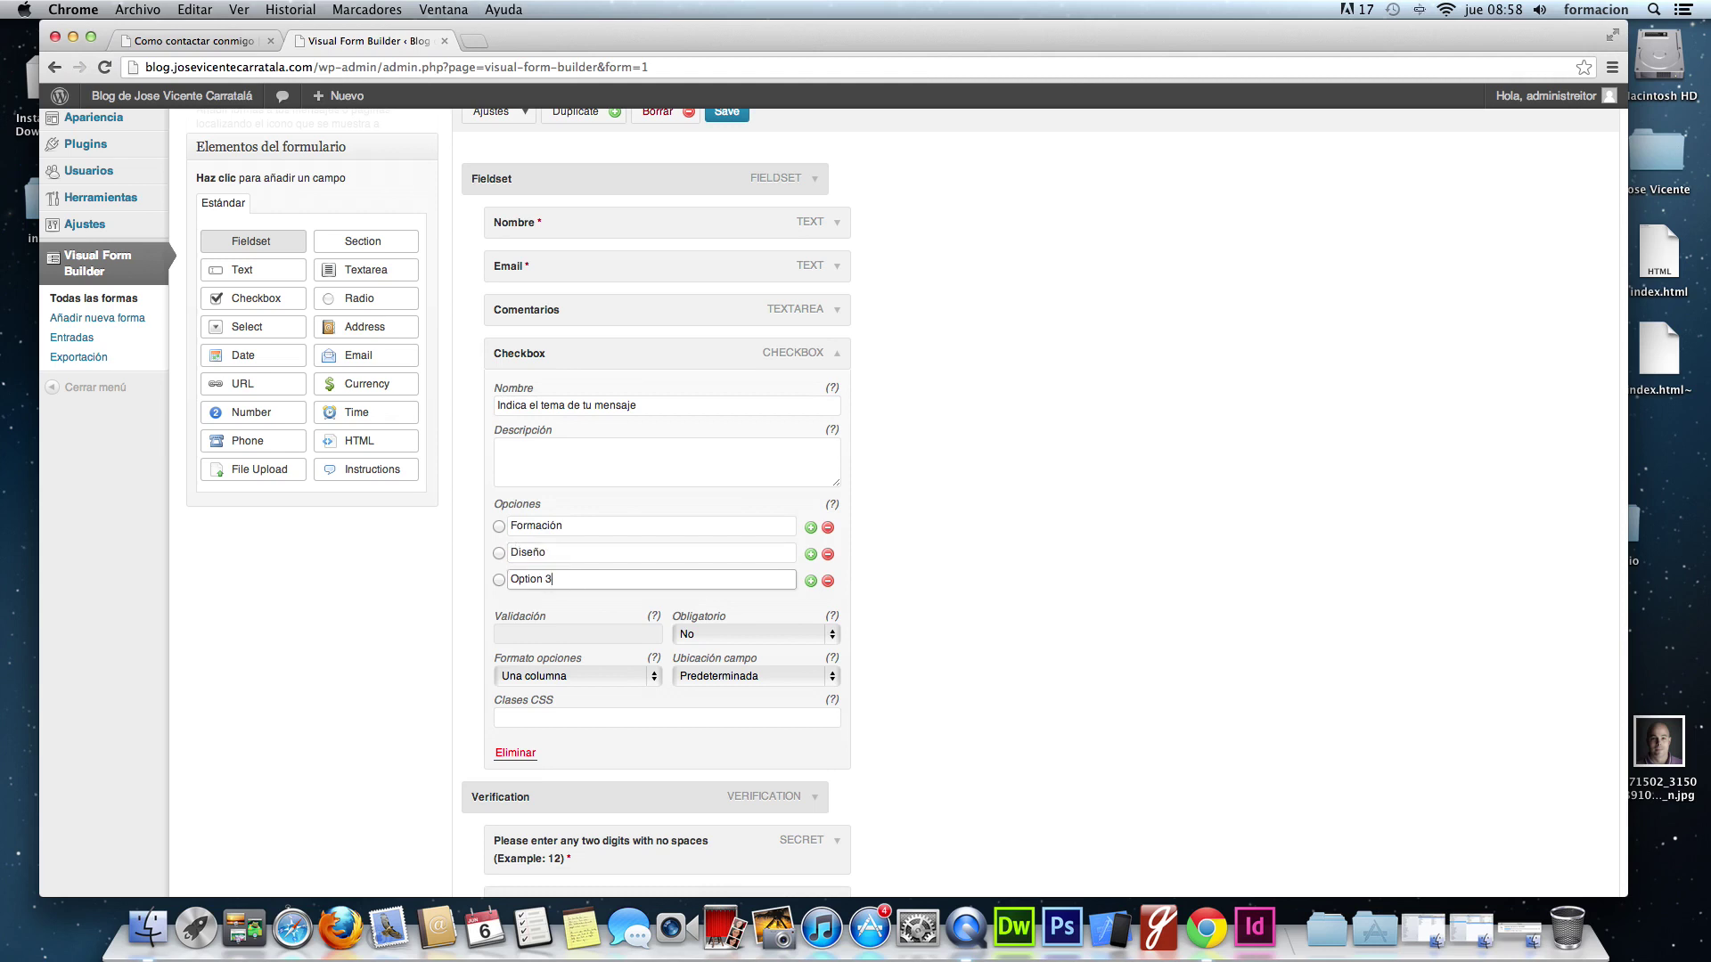
pyautogui.write('Programacióp')
pyautogui.click(810, 580)
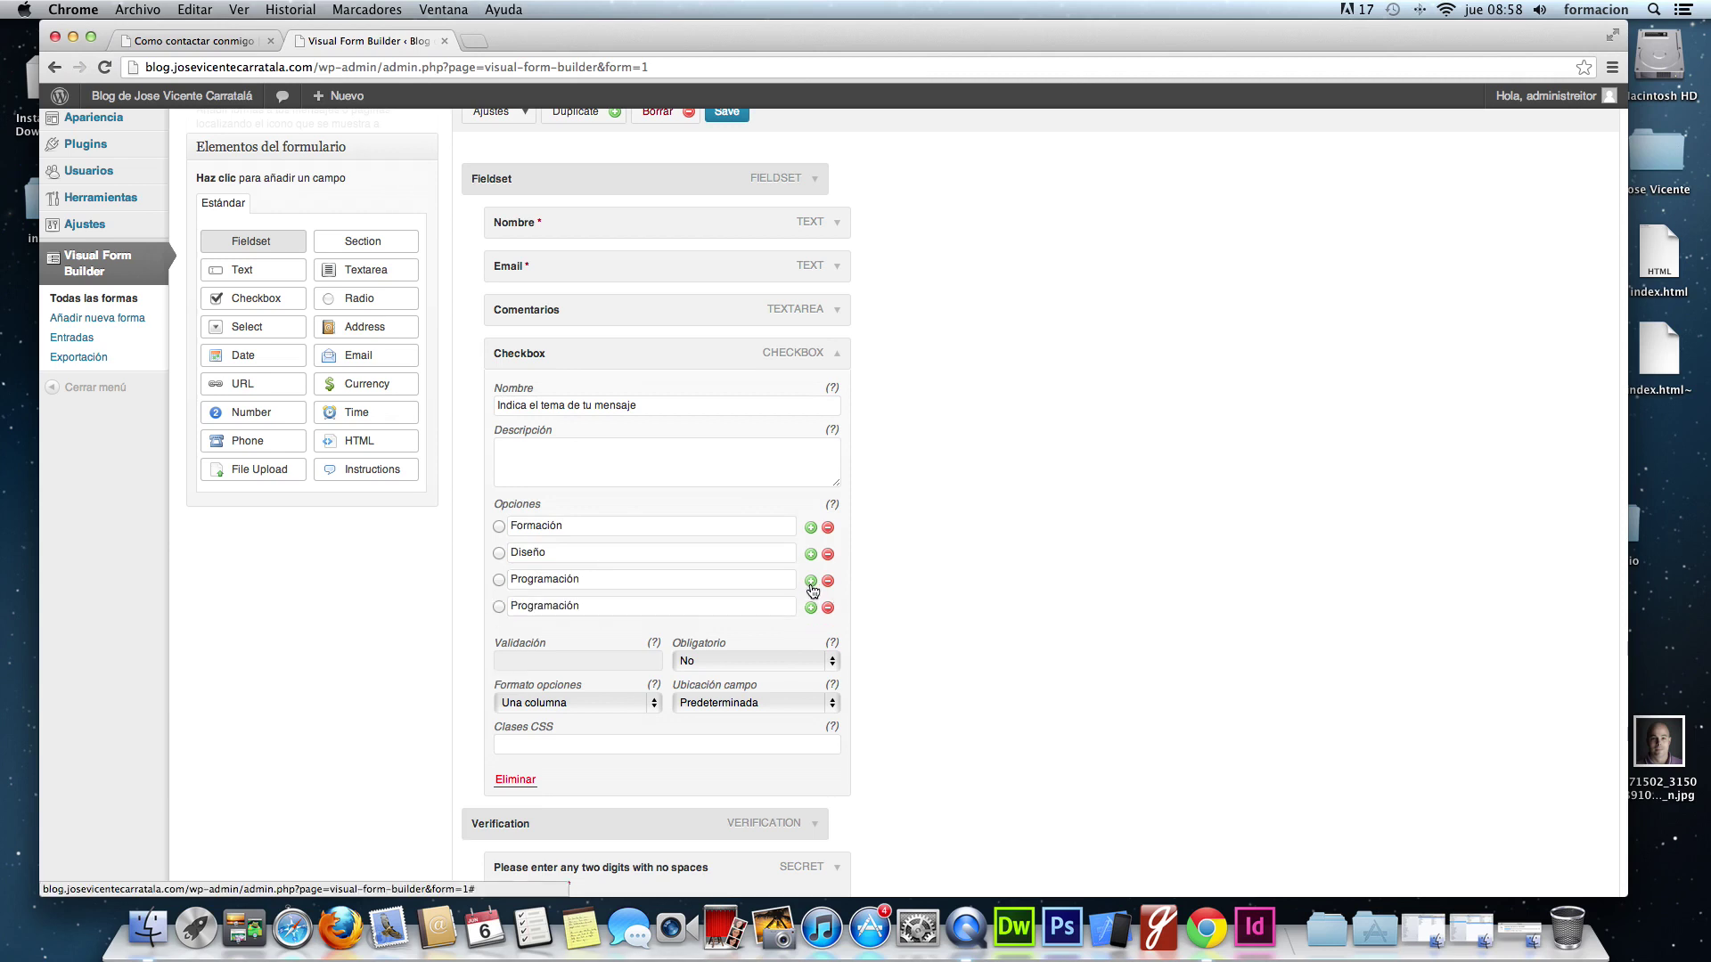
pyautogui.write('Otros')
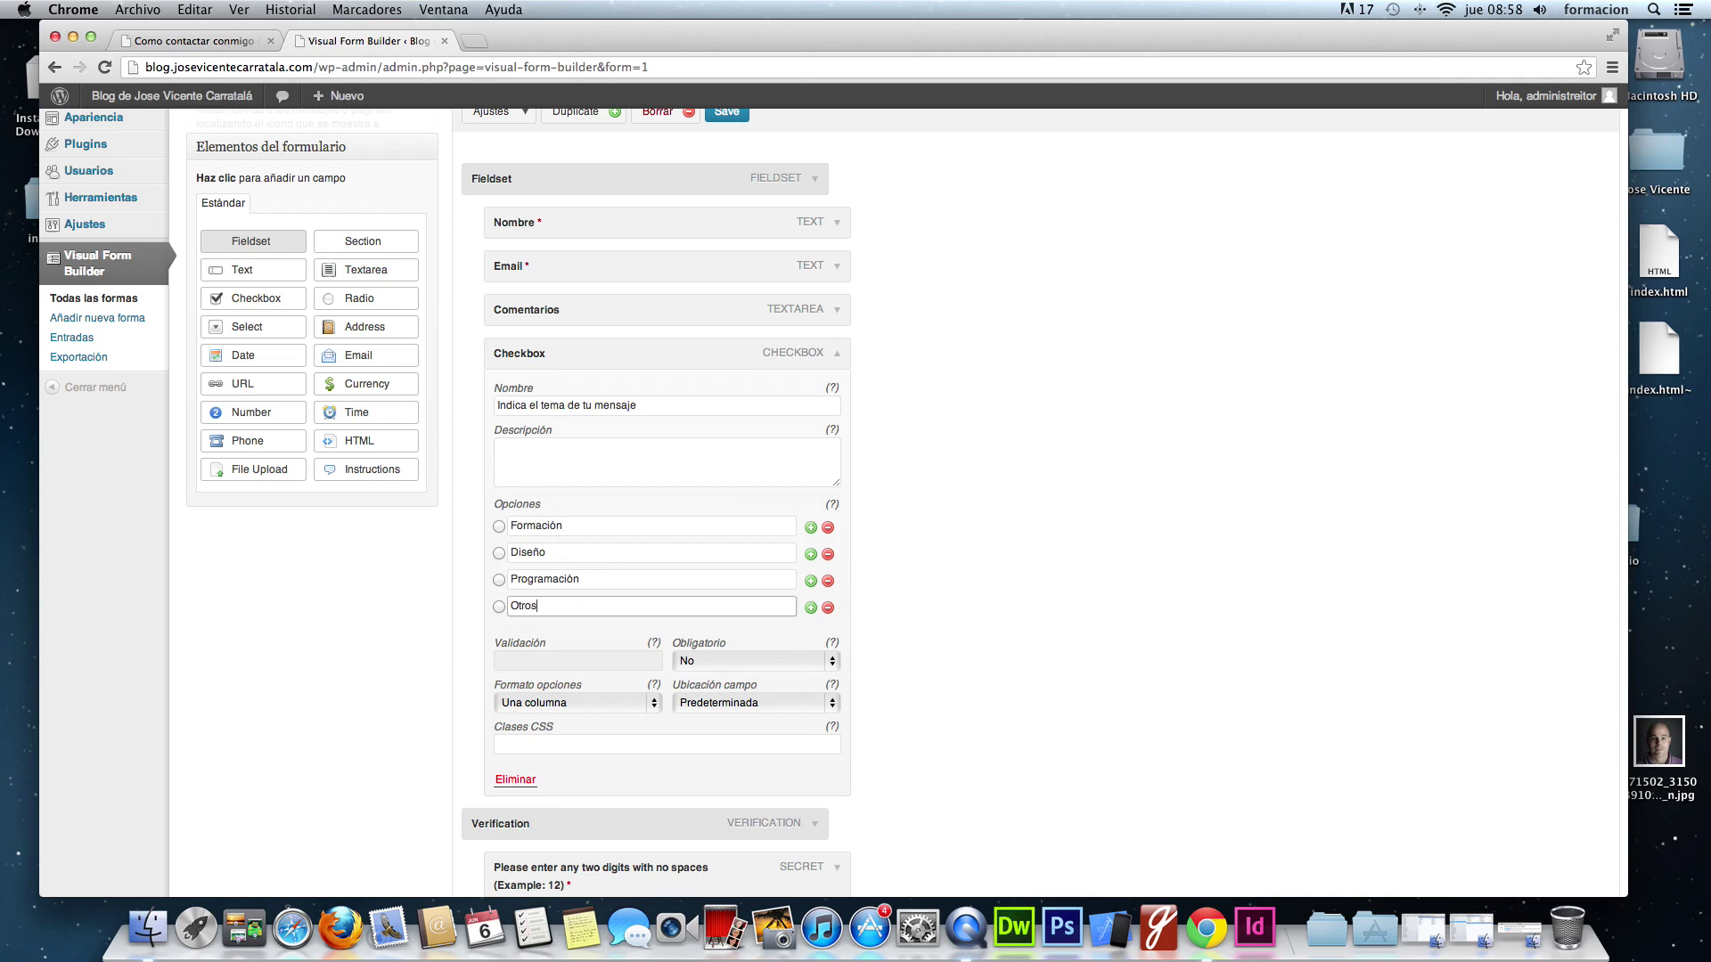
pyautogui.scroll(-5, 1291, 820)
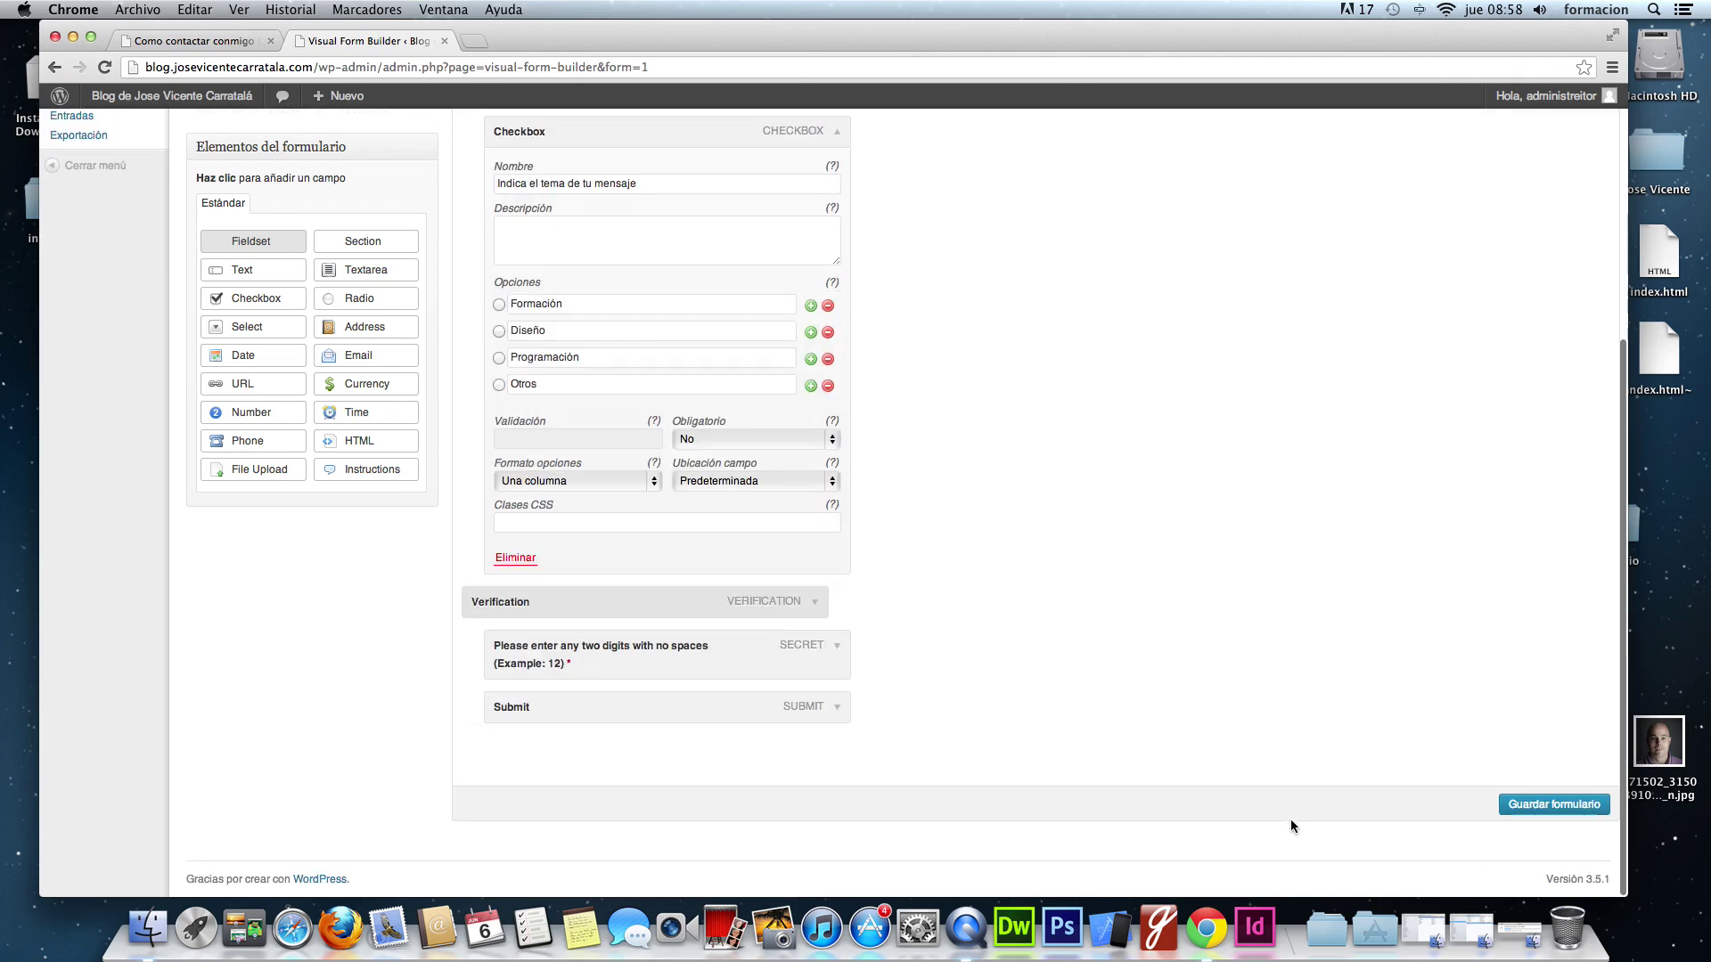
pyautogui.click(1555, 813)
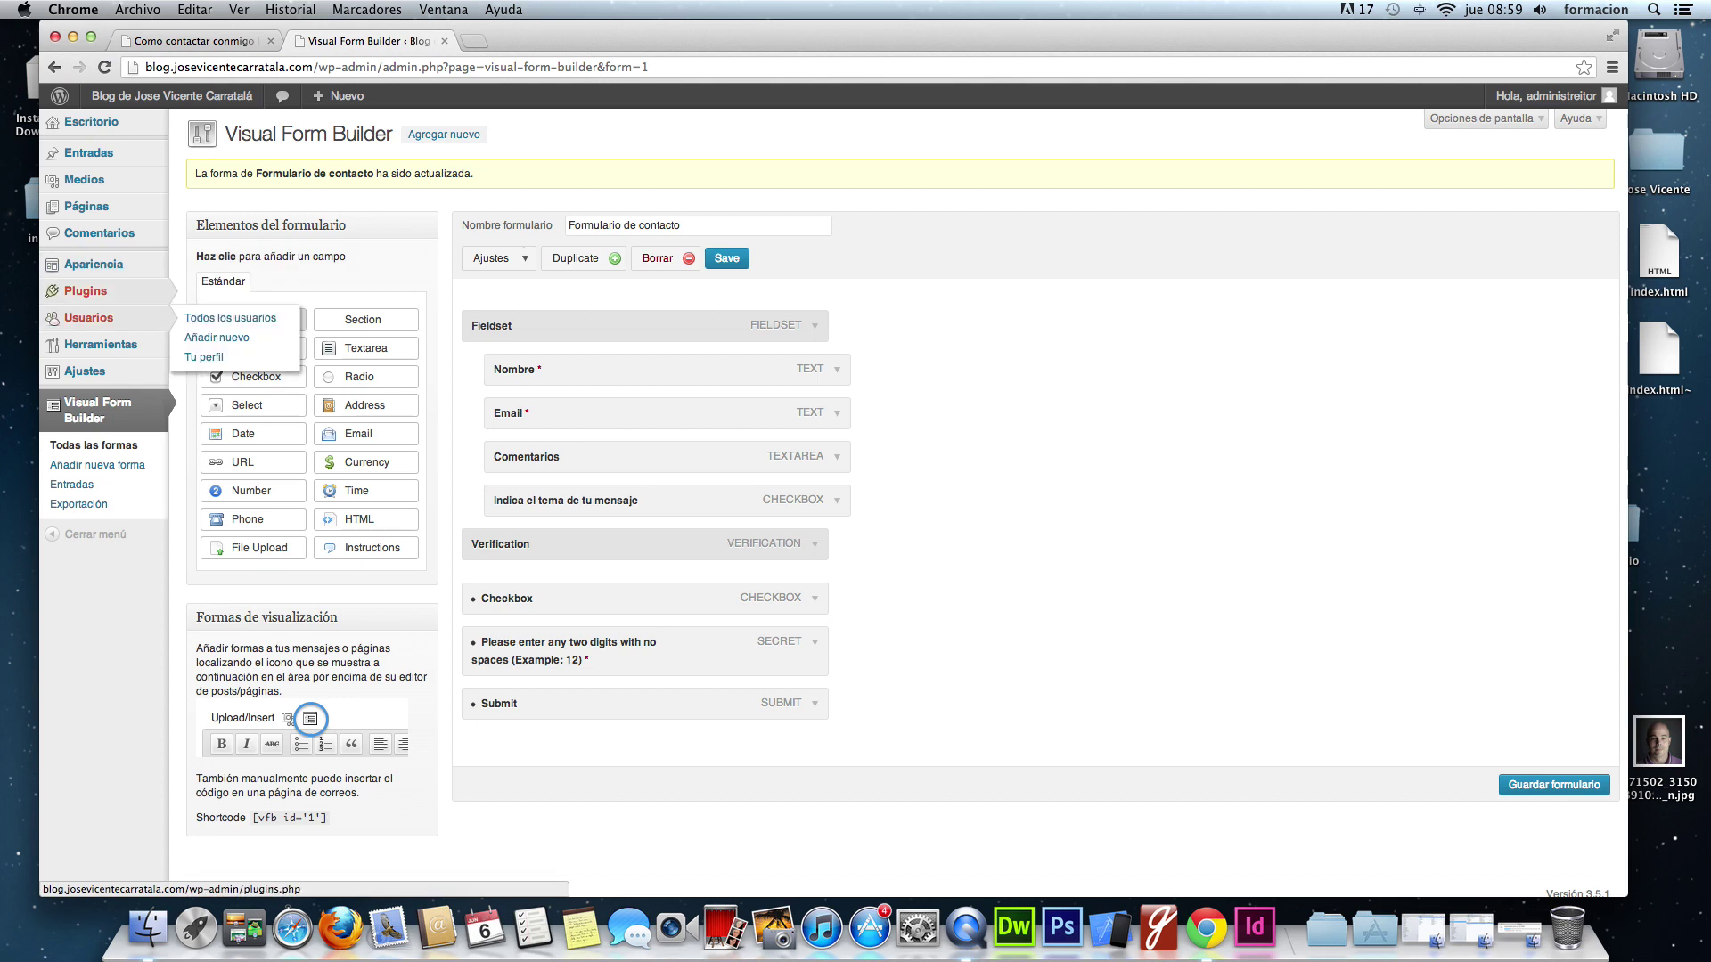
# - Go to the Páginas list of site pages
pyautogui.click(90, 208)
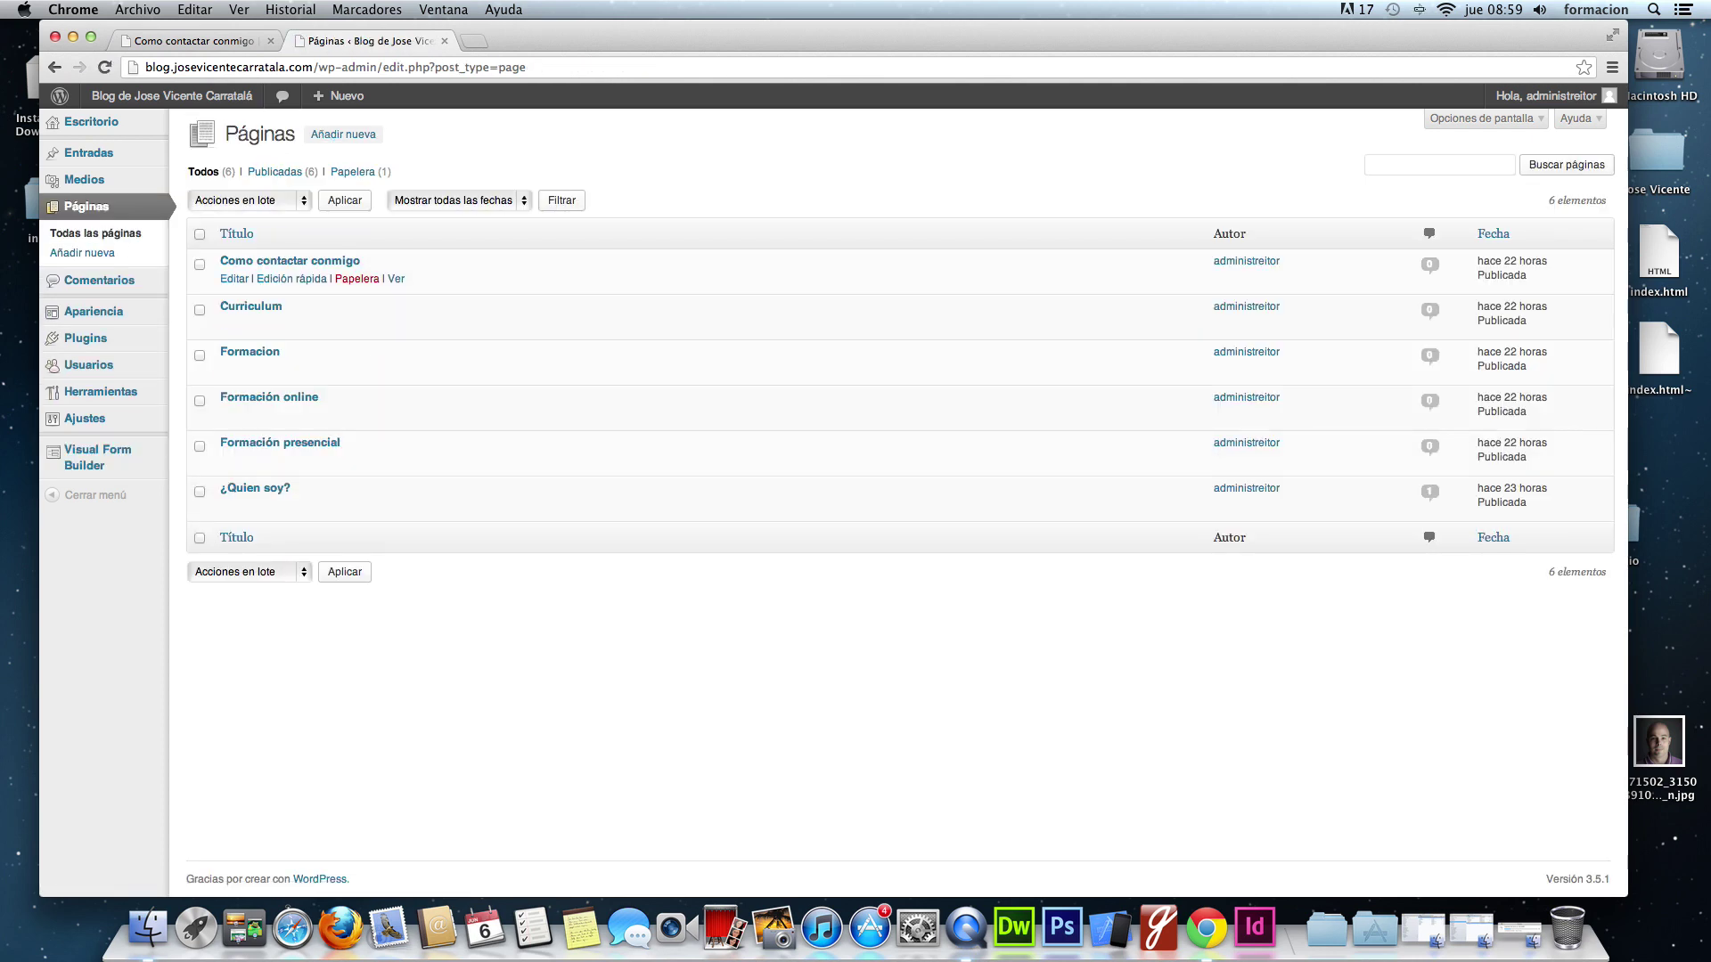
# - Disable comments on the 'Como contactar conmigo' page, update it, and view the public page
pyautogui.click(268, 261)
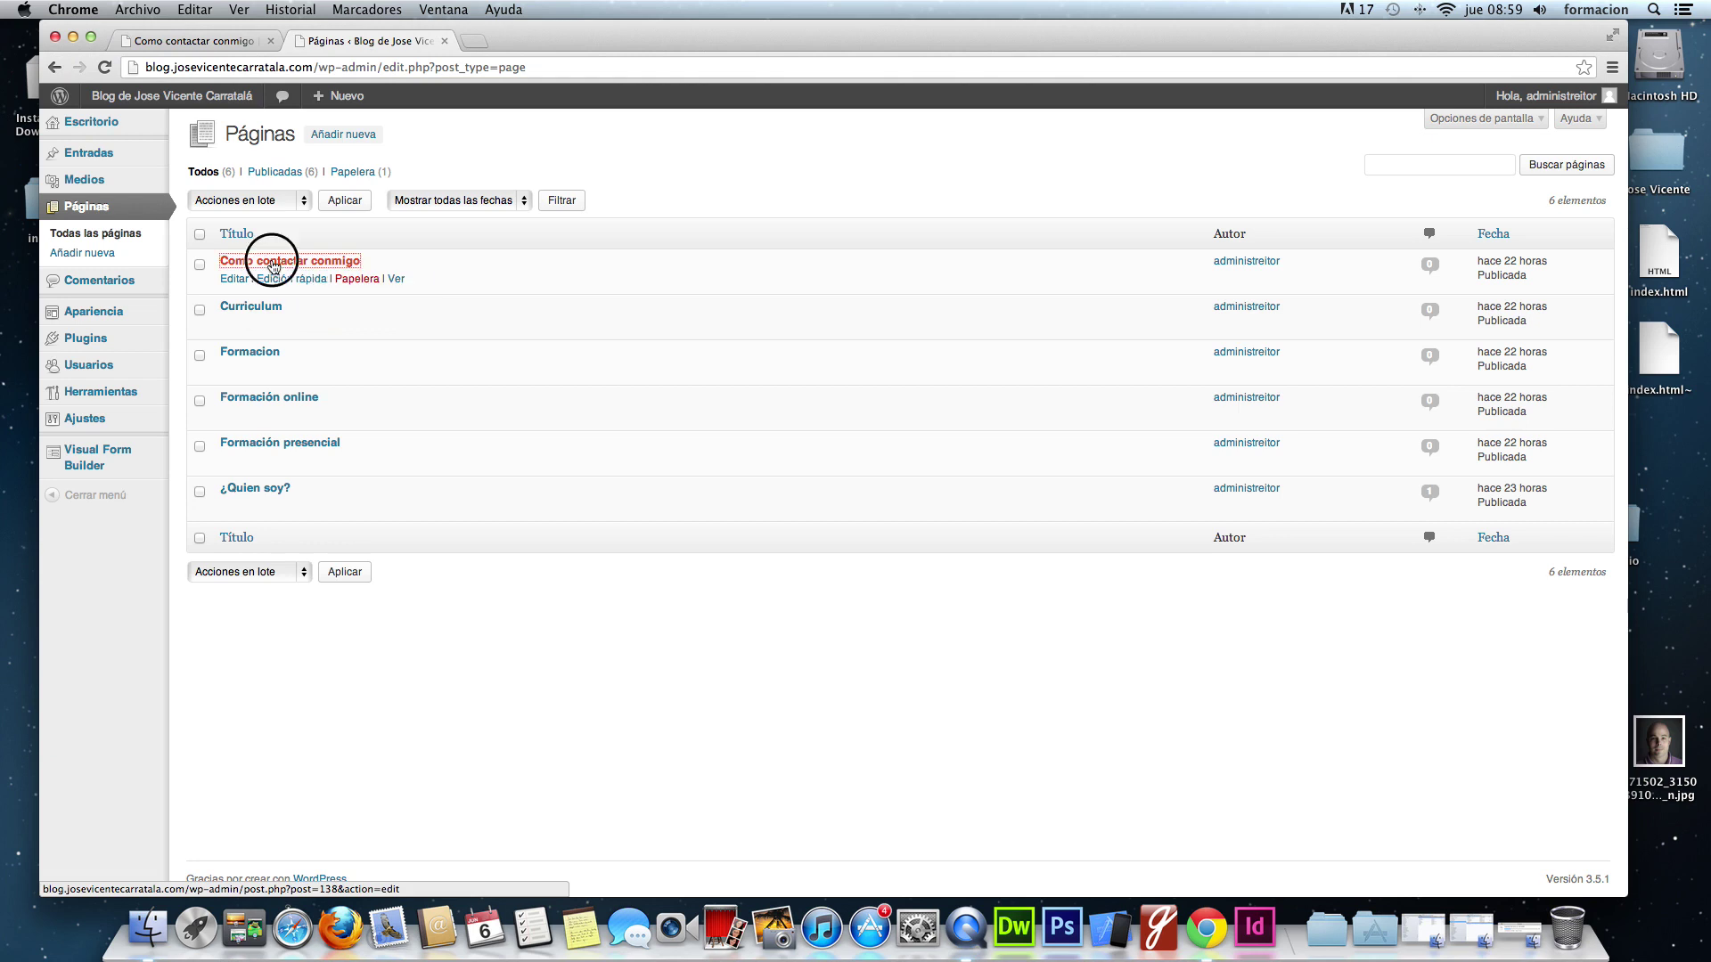
pyautogui.hotkey('ctrl', 'shift', 'Tab')
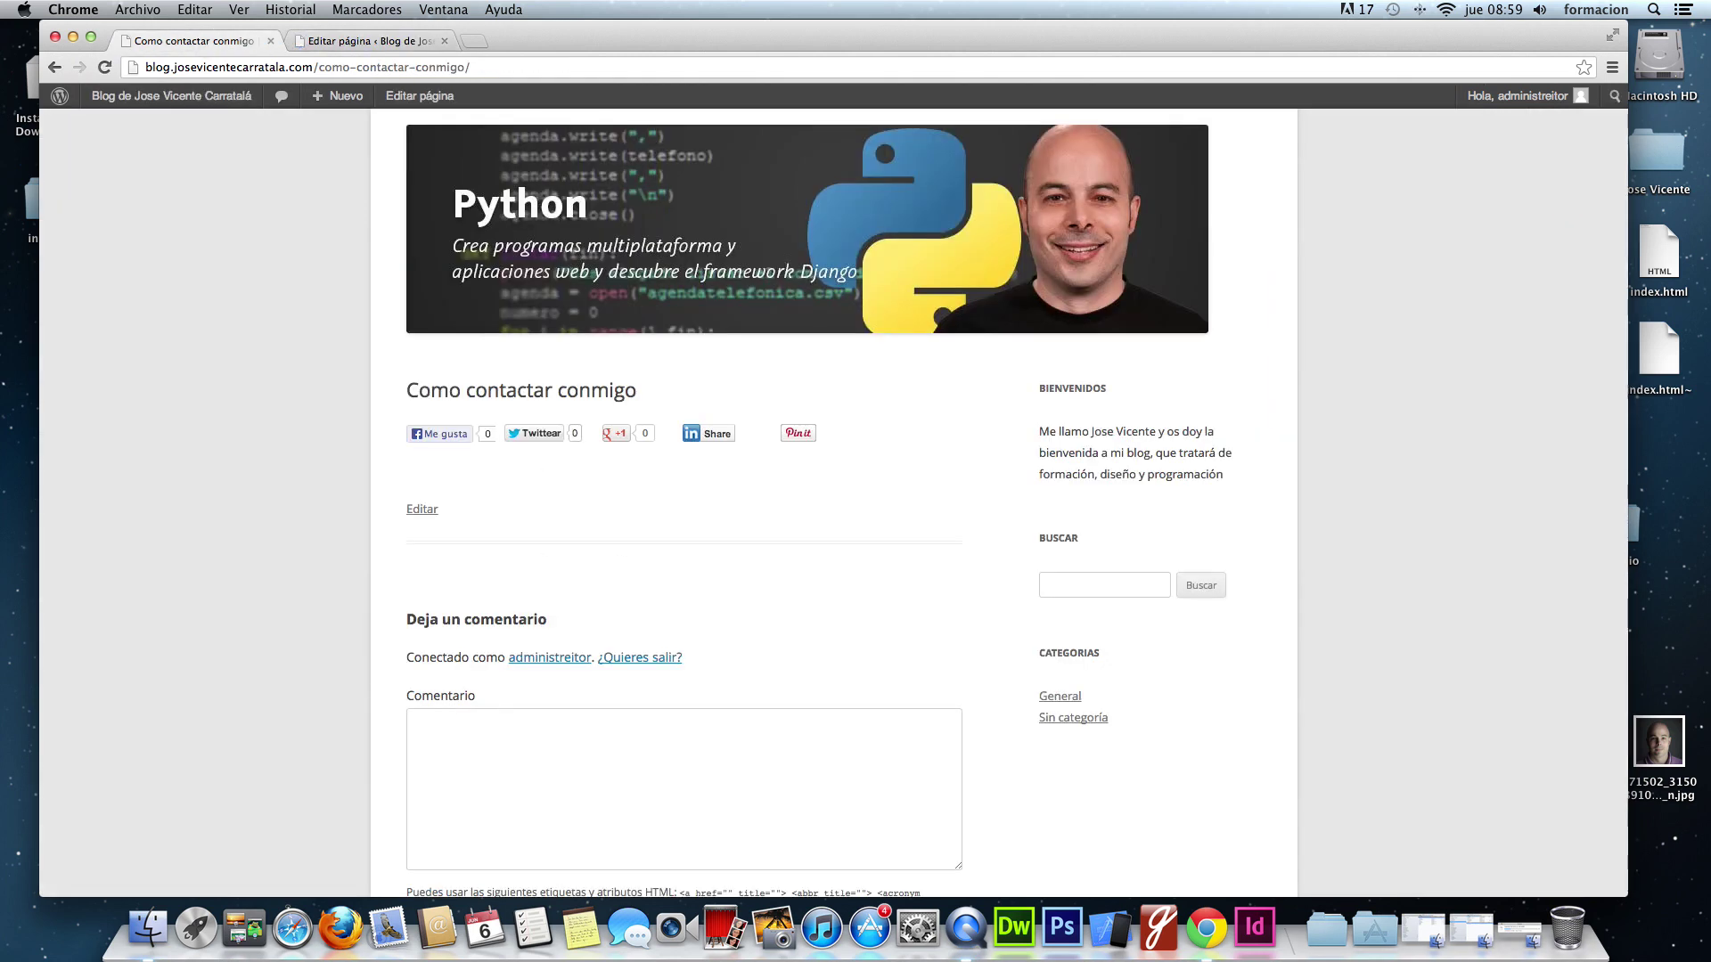
pyautogui.click(375, 41)
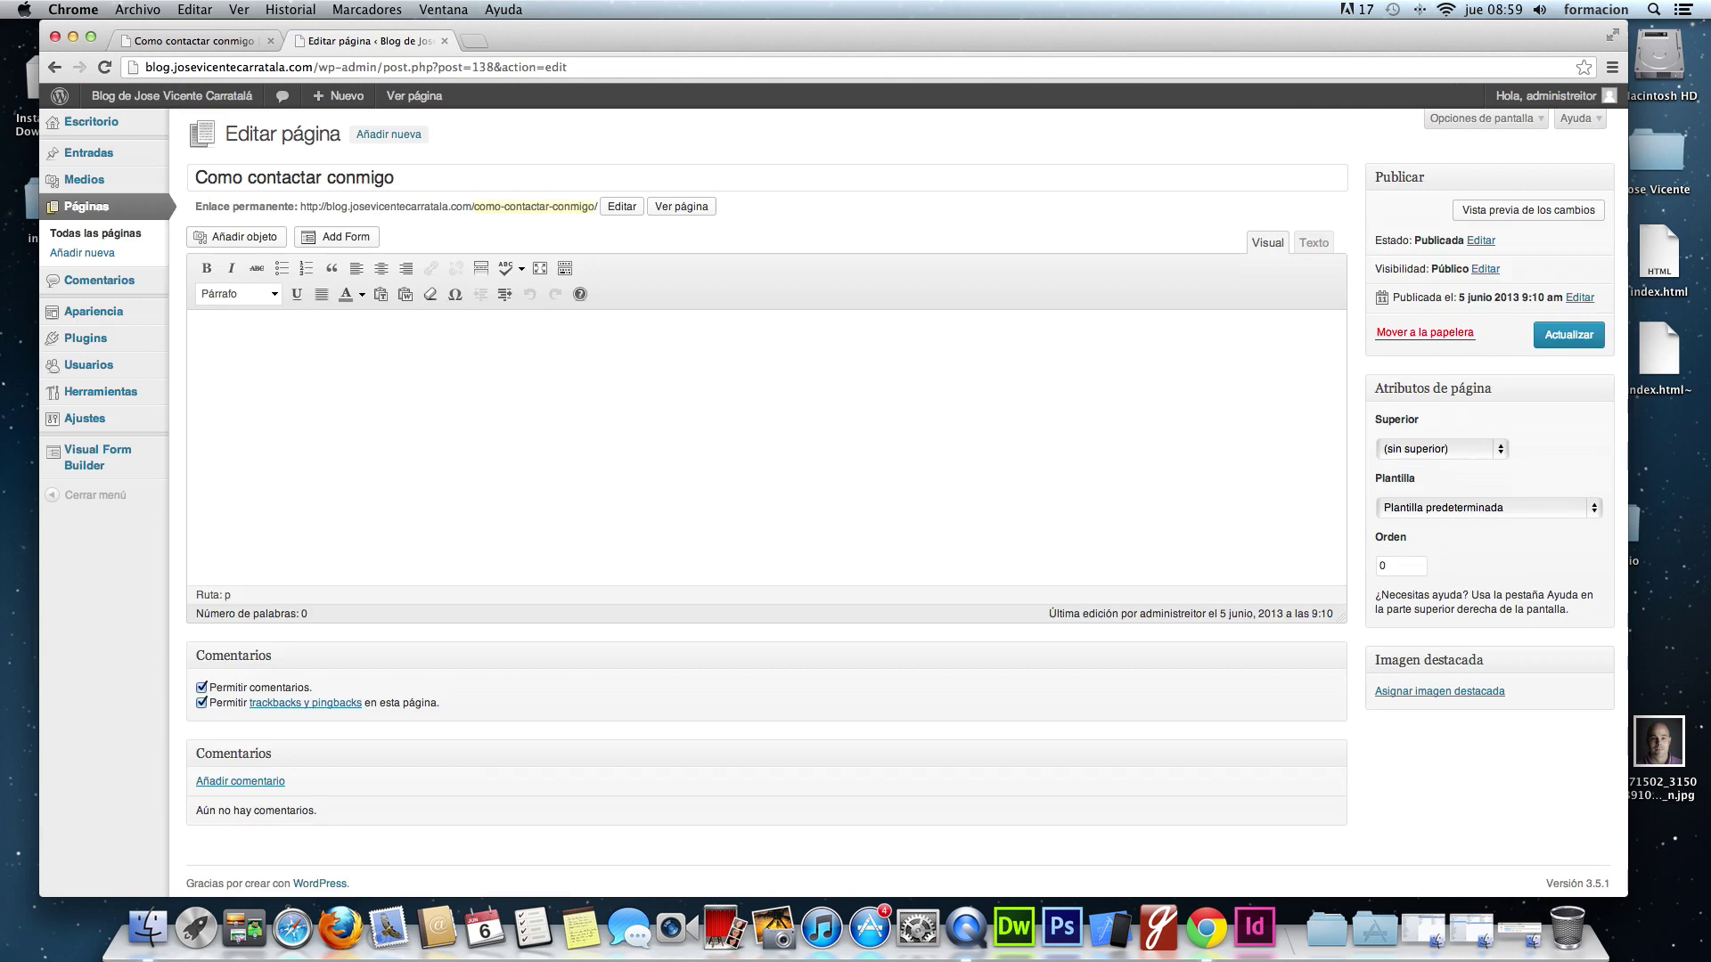
pyautogui.click(1475, 121)
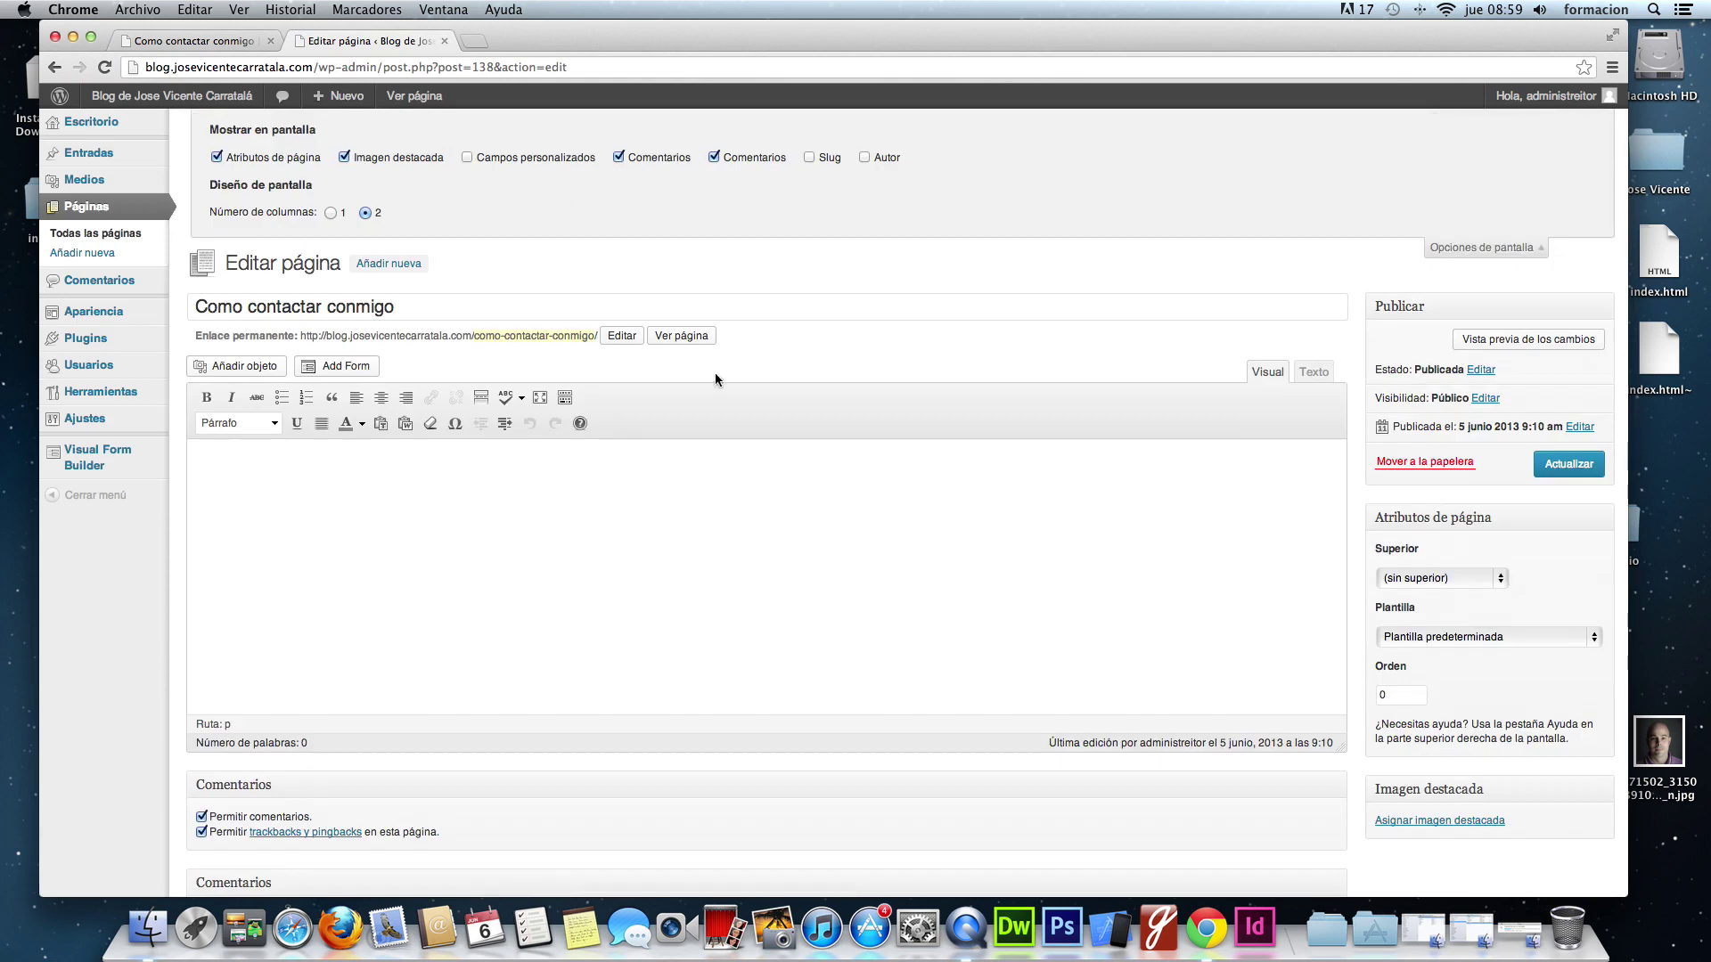
pyautogui.scroll(-3, 716, 379)
pyautogui.click(202, 683)
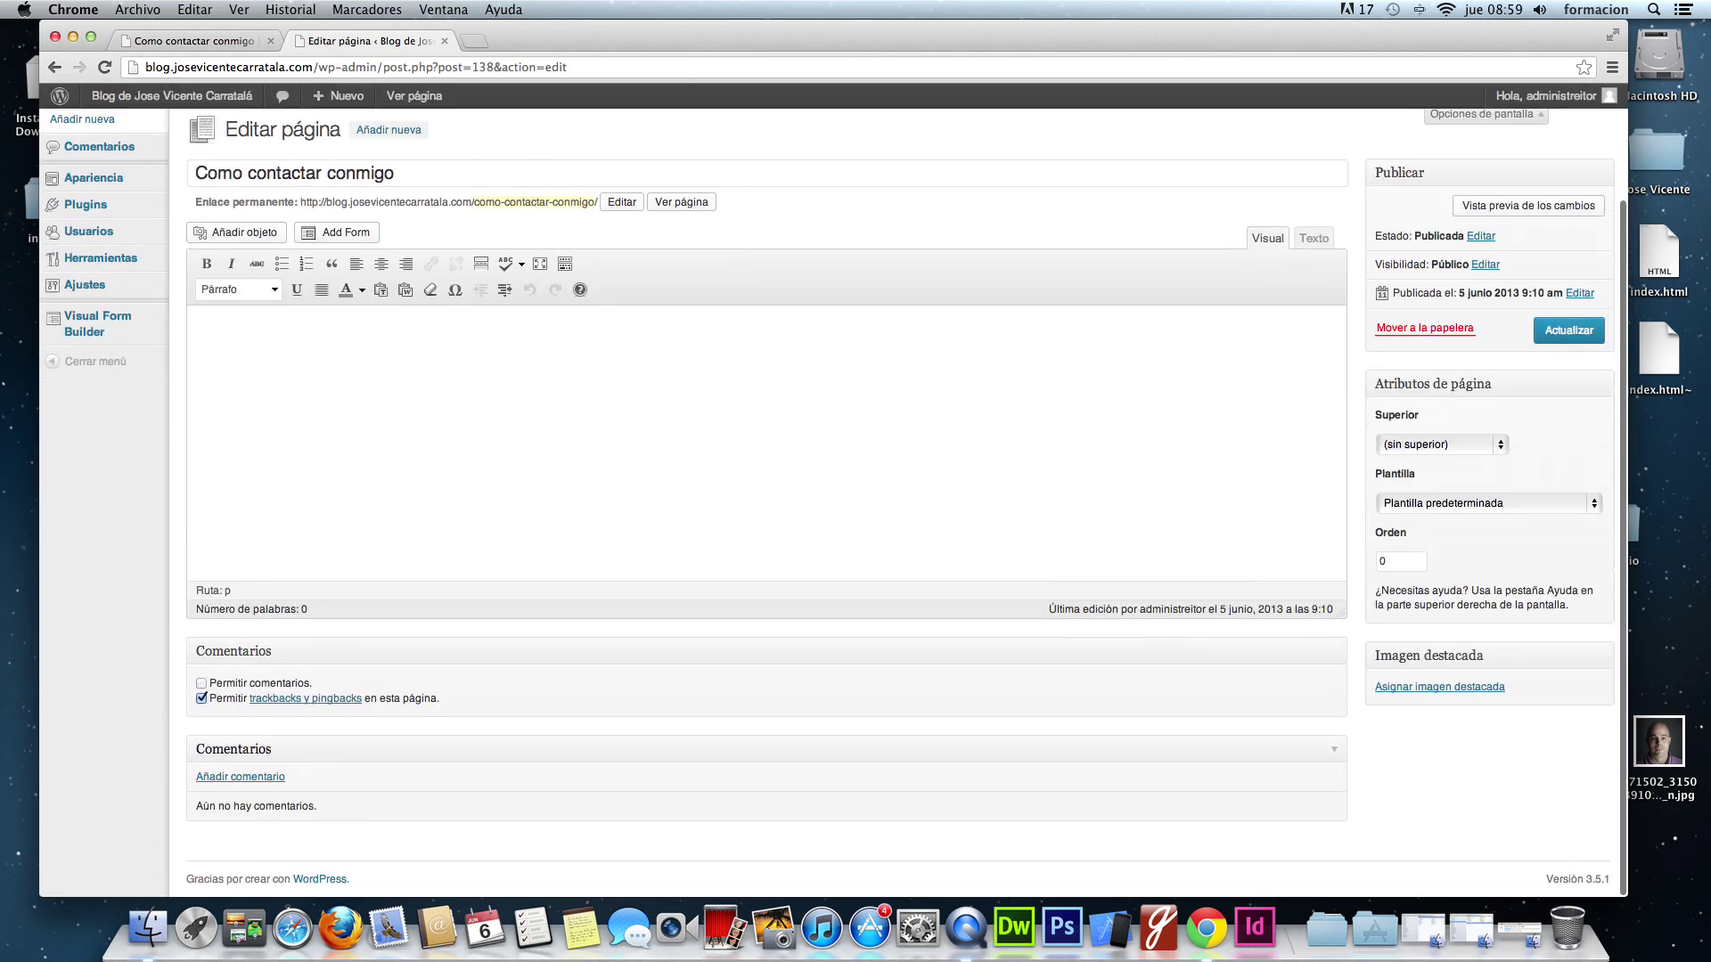
pyautogui.click(1566, 345)
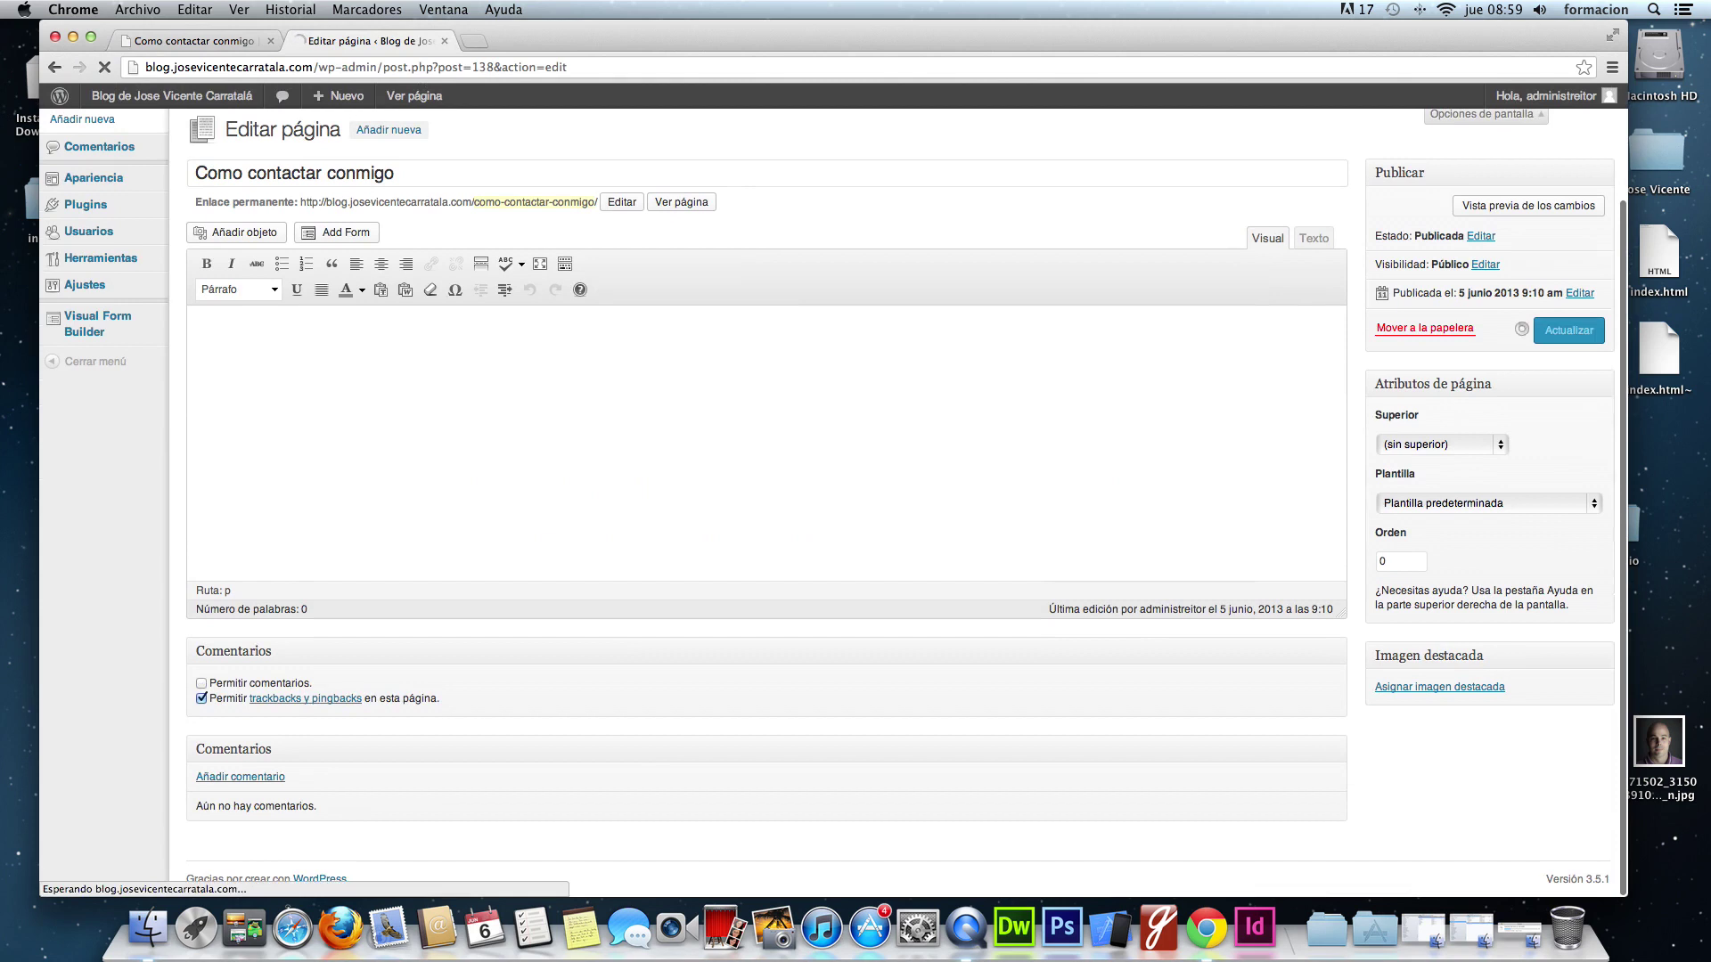
pyautogui.click(413, 95)
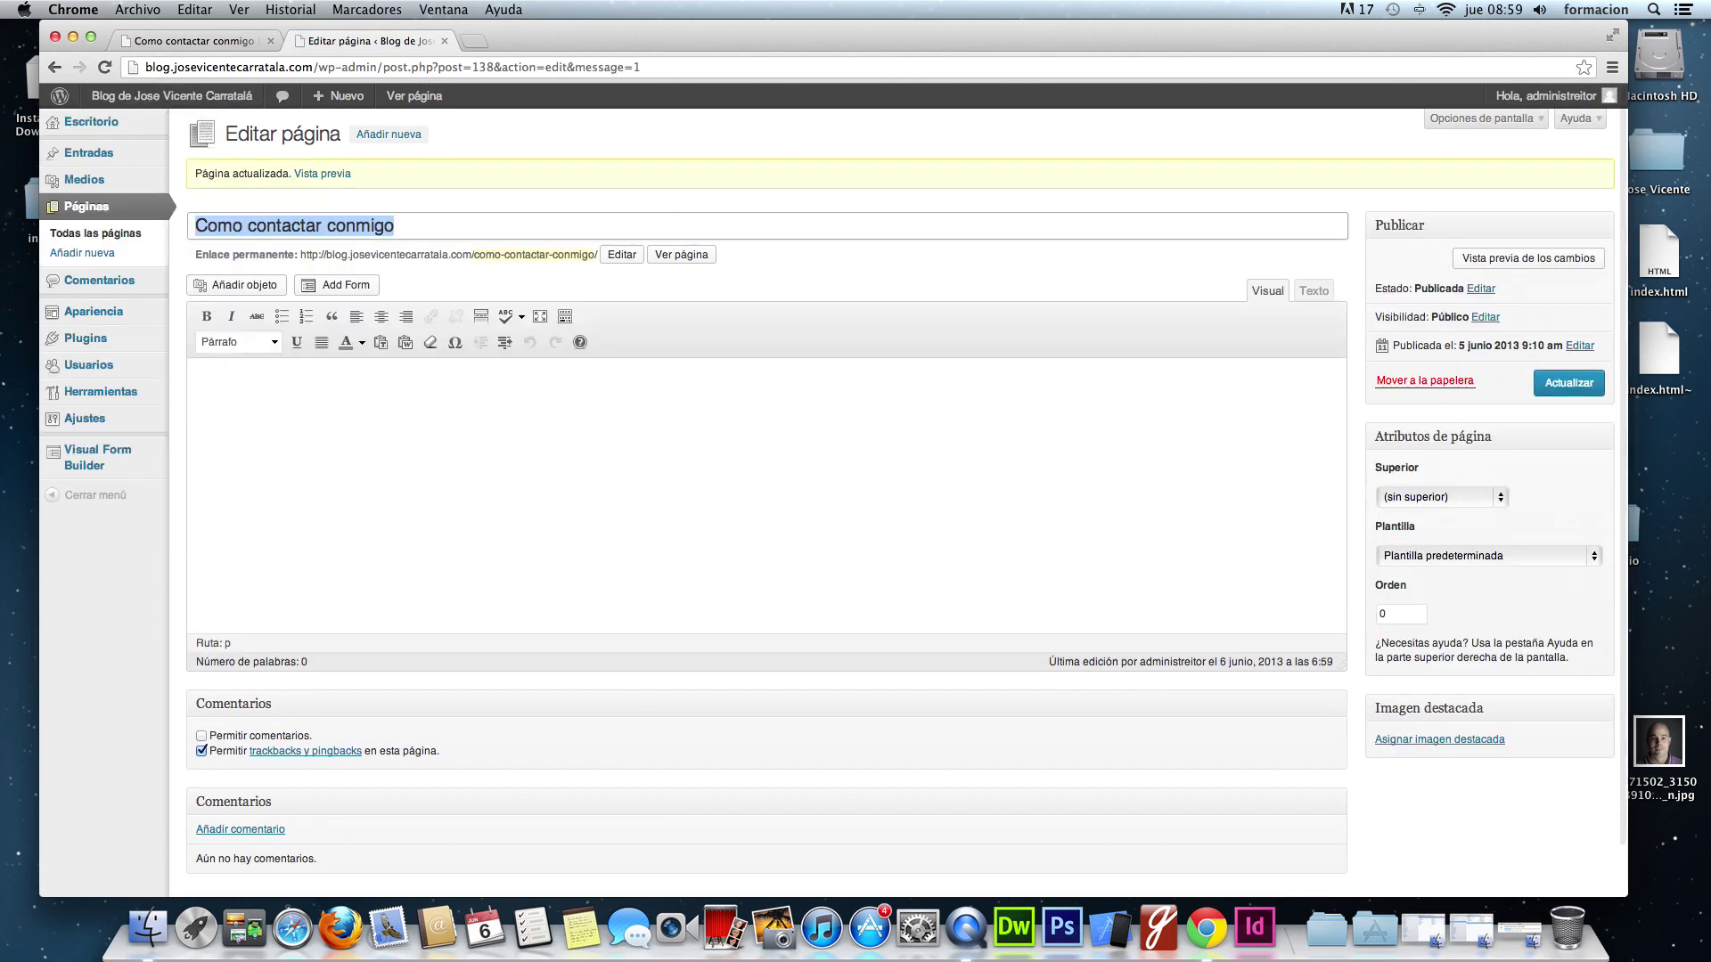
# - Reload the public page, then return to the 'Como contactar conmigo' editor body
pyautogui.press('super+r')
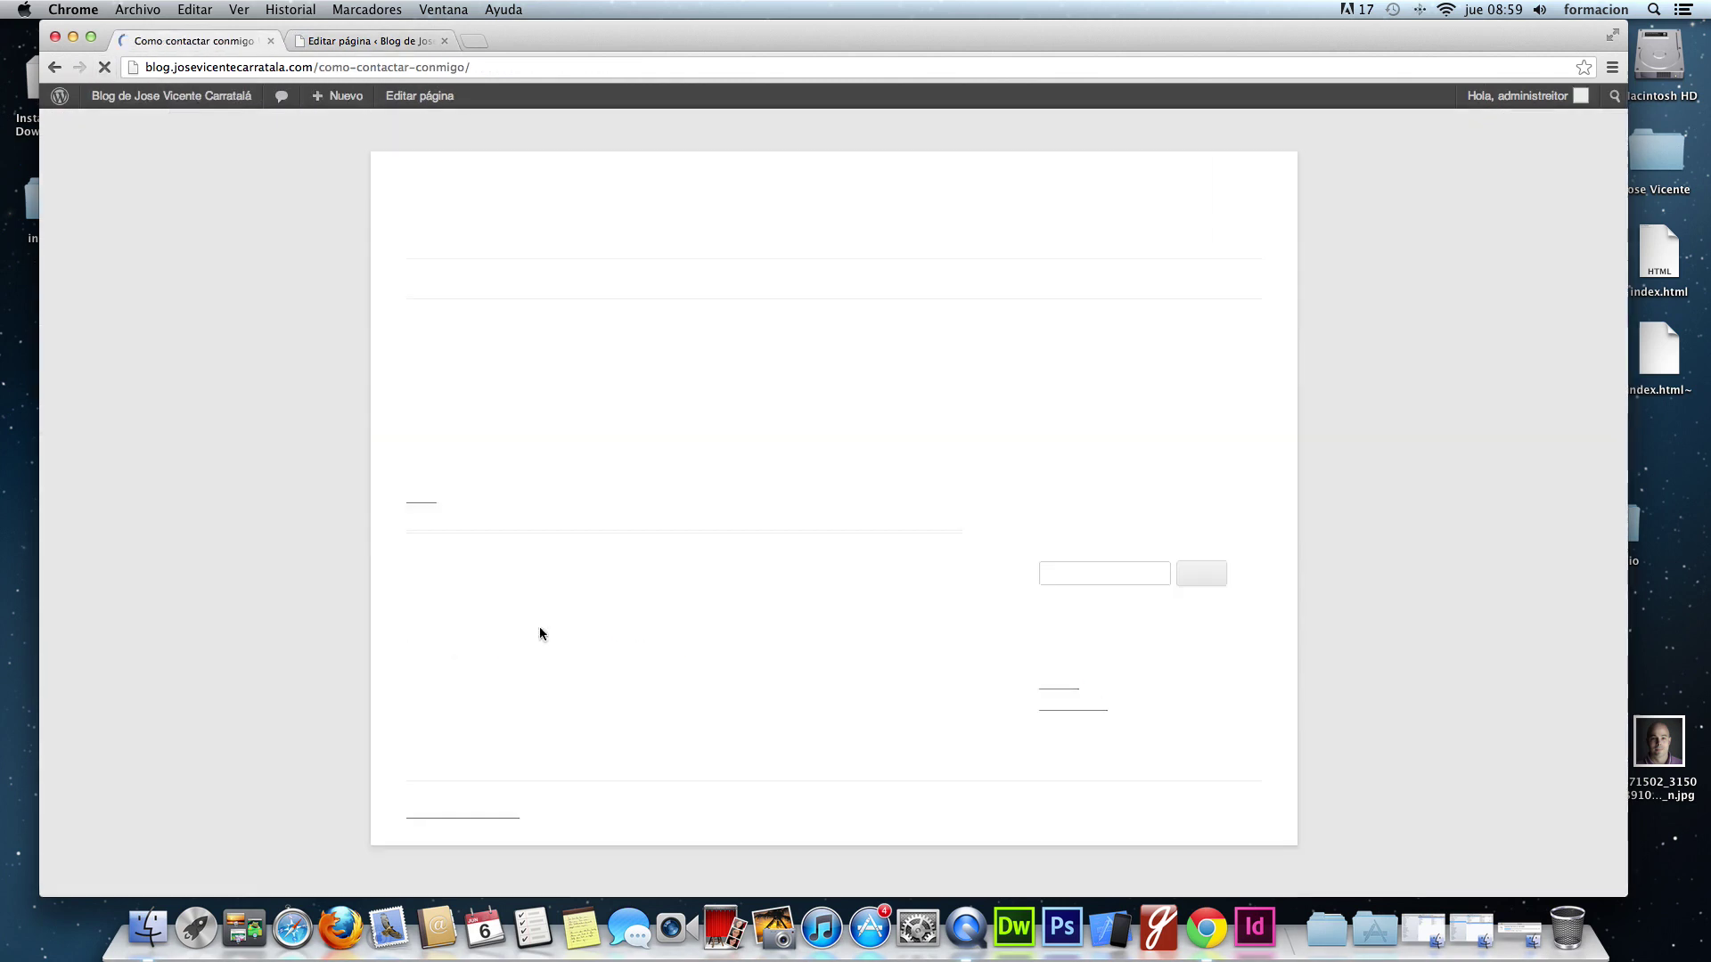
pyautogui.click(395, 42)
pyautogui.click(283, 400)
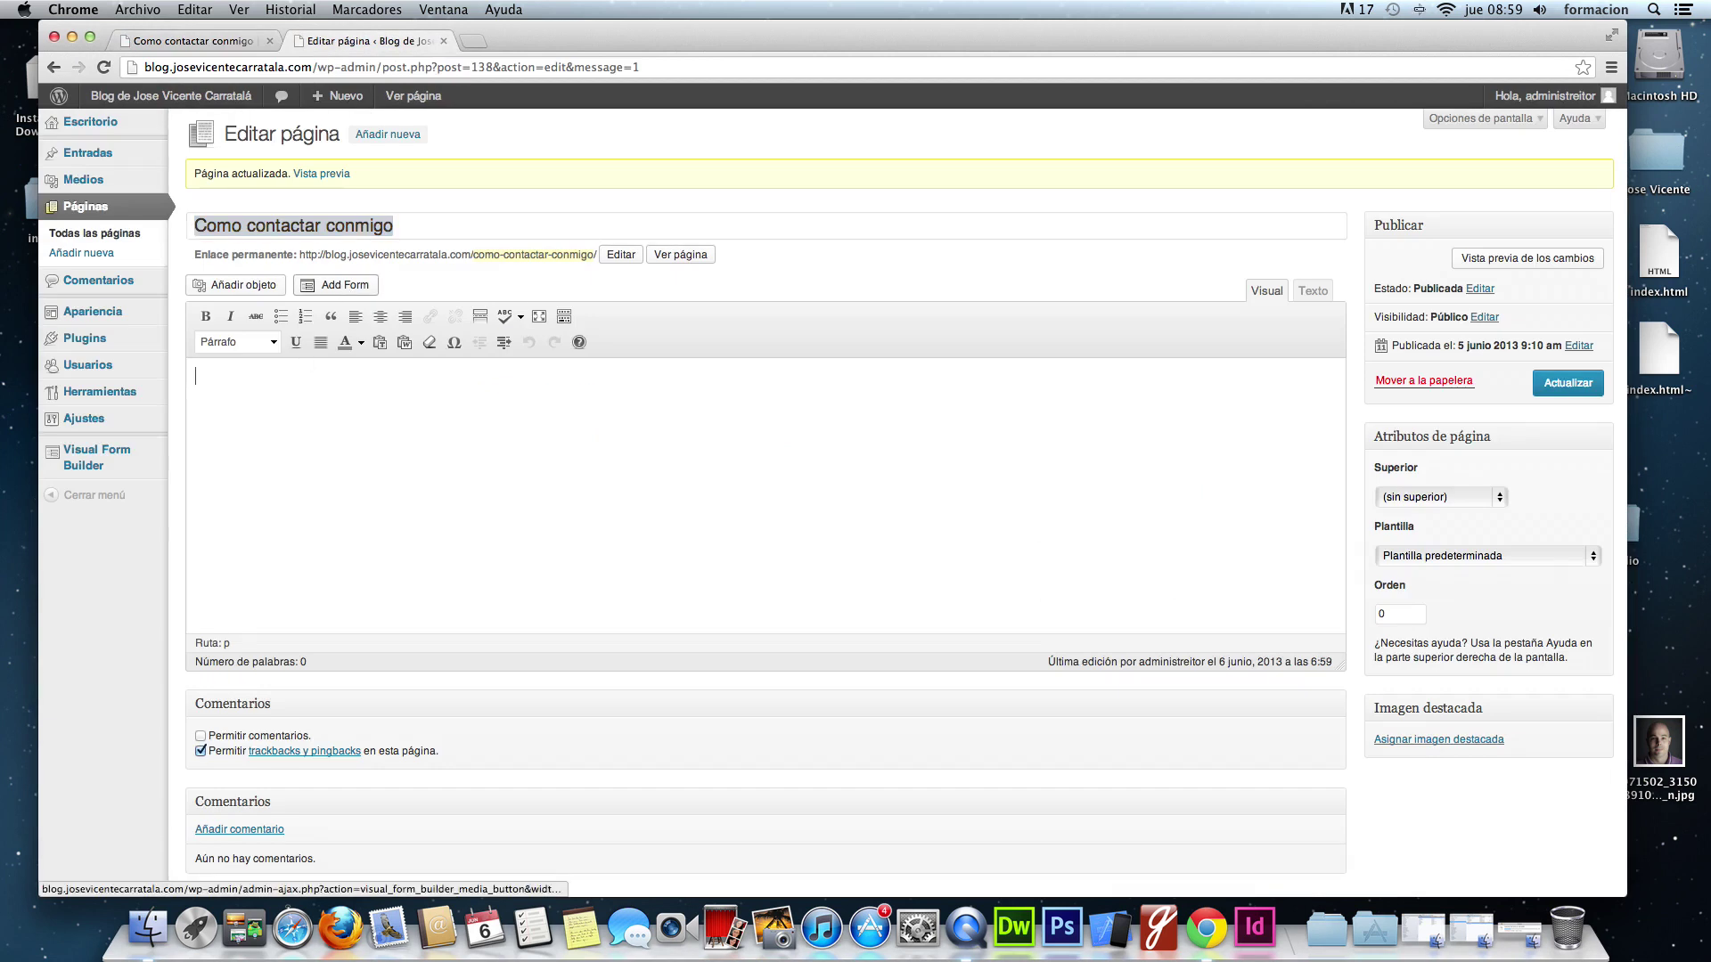
# - Insert the 'Formulario de contacto' form into the page with Add Form
pyautogui.click(345, 286)
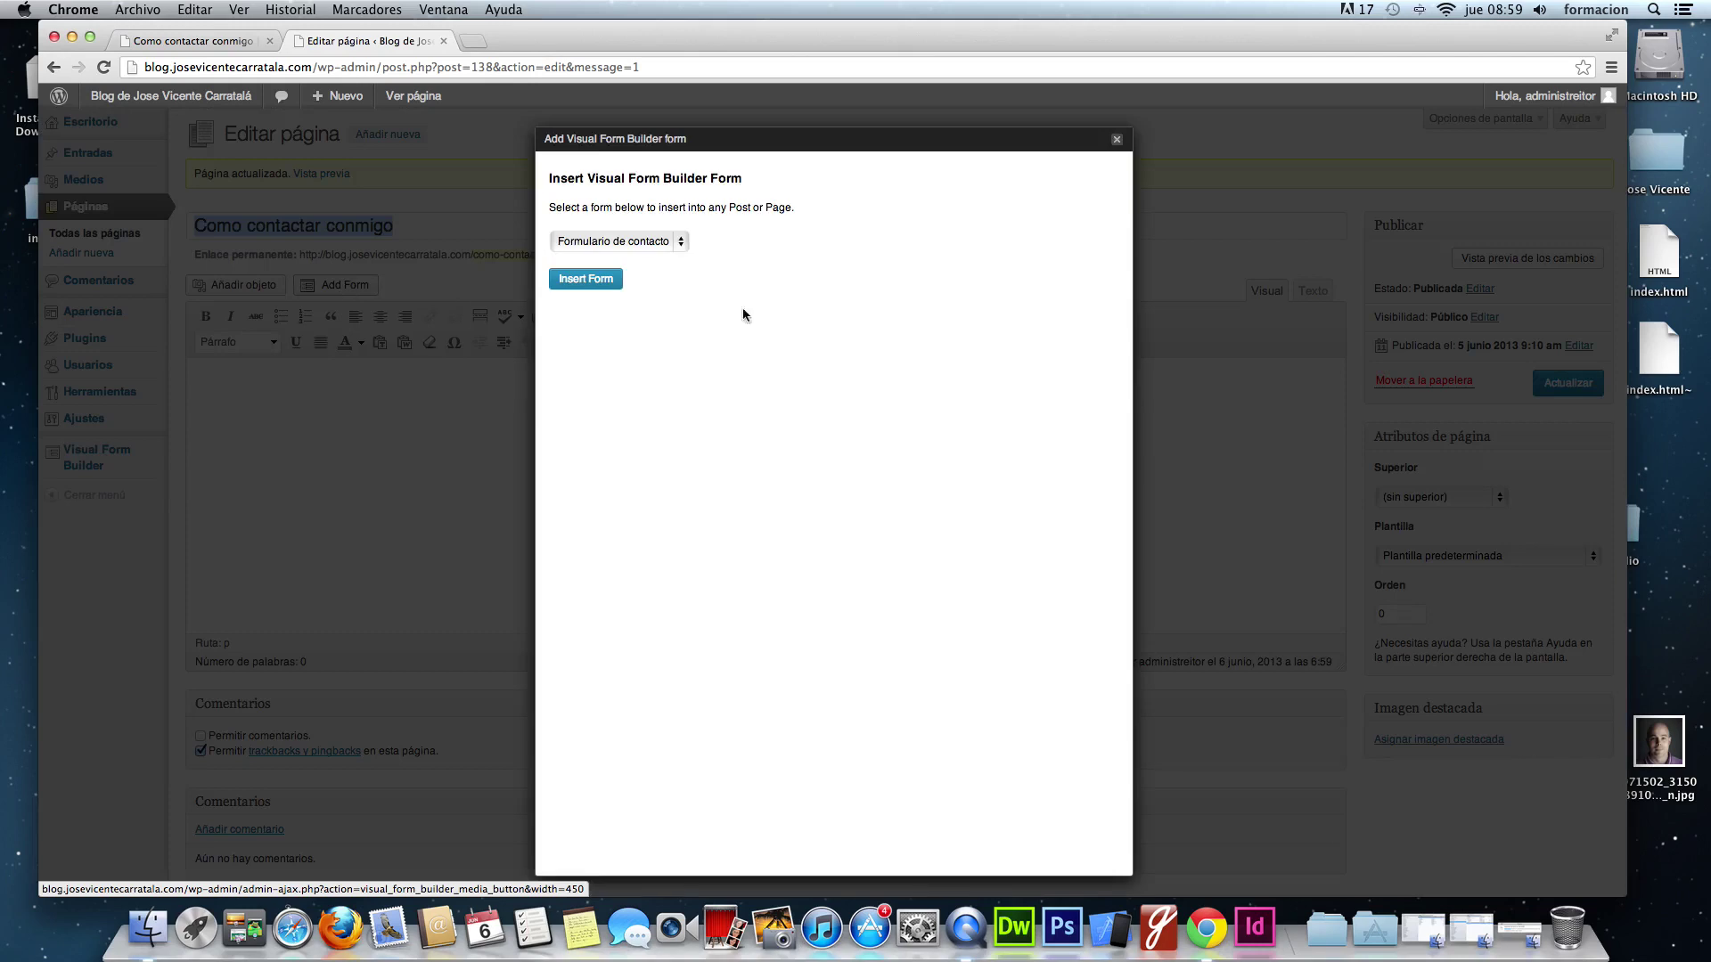
pyautogui.click(618, 242)
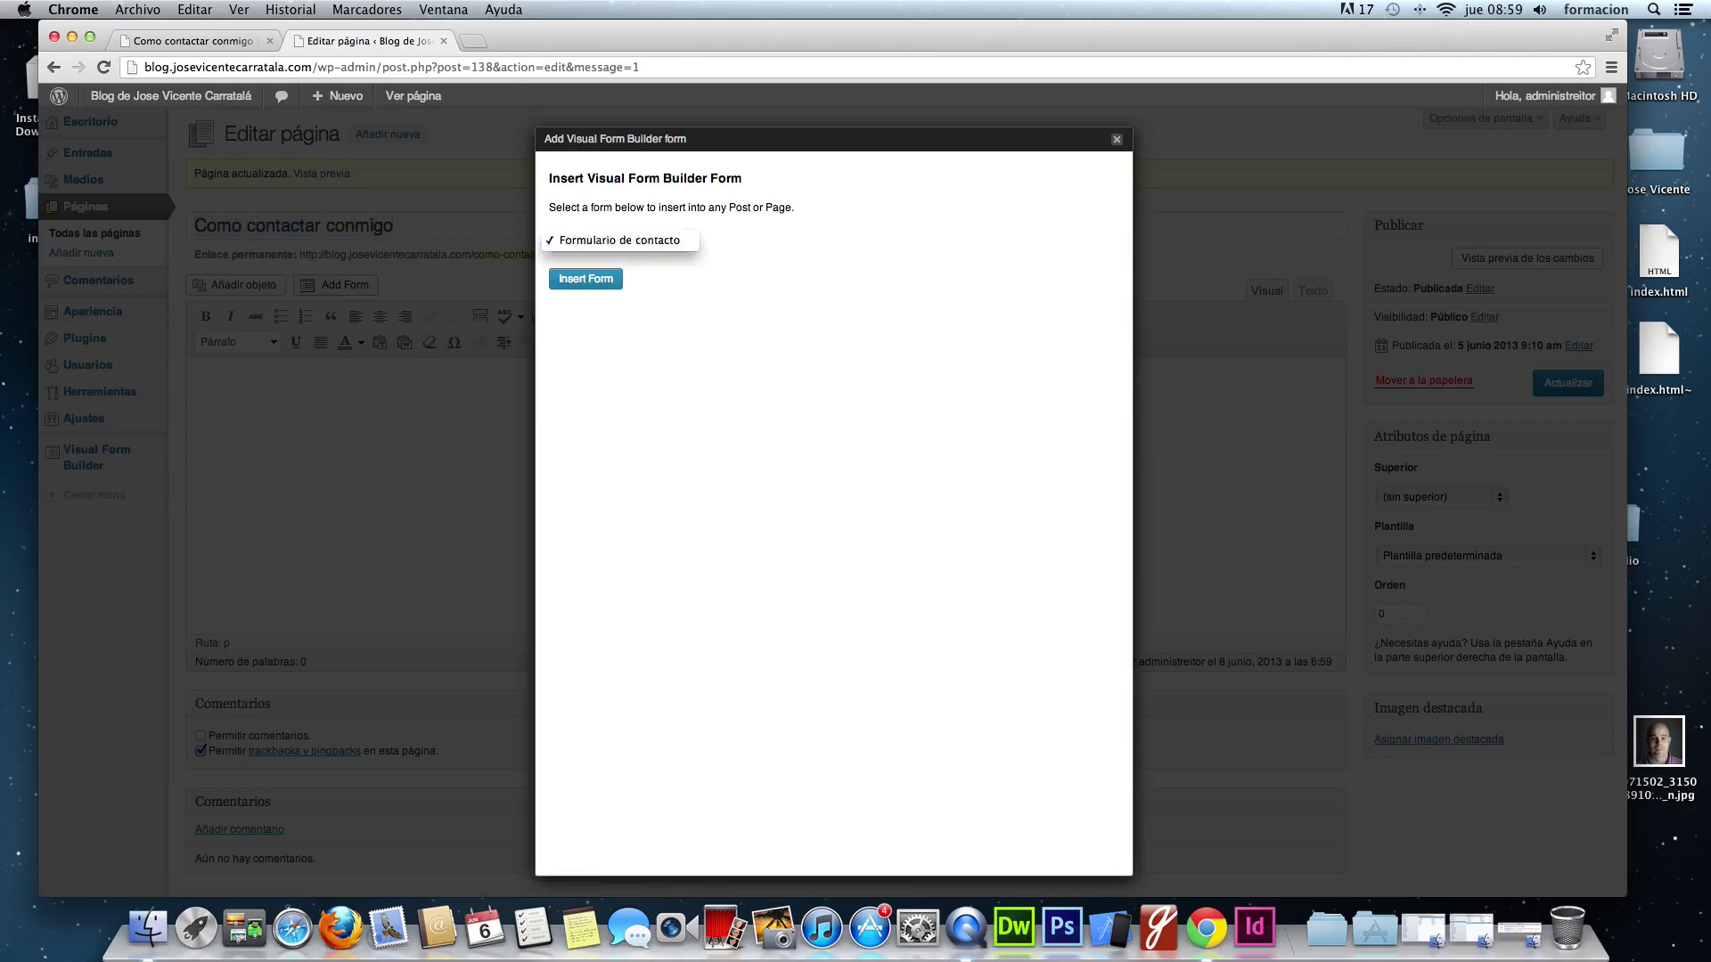
pyautogui.click(680, 241)
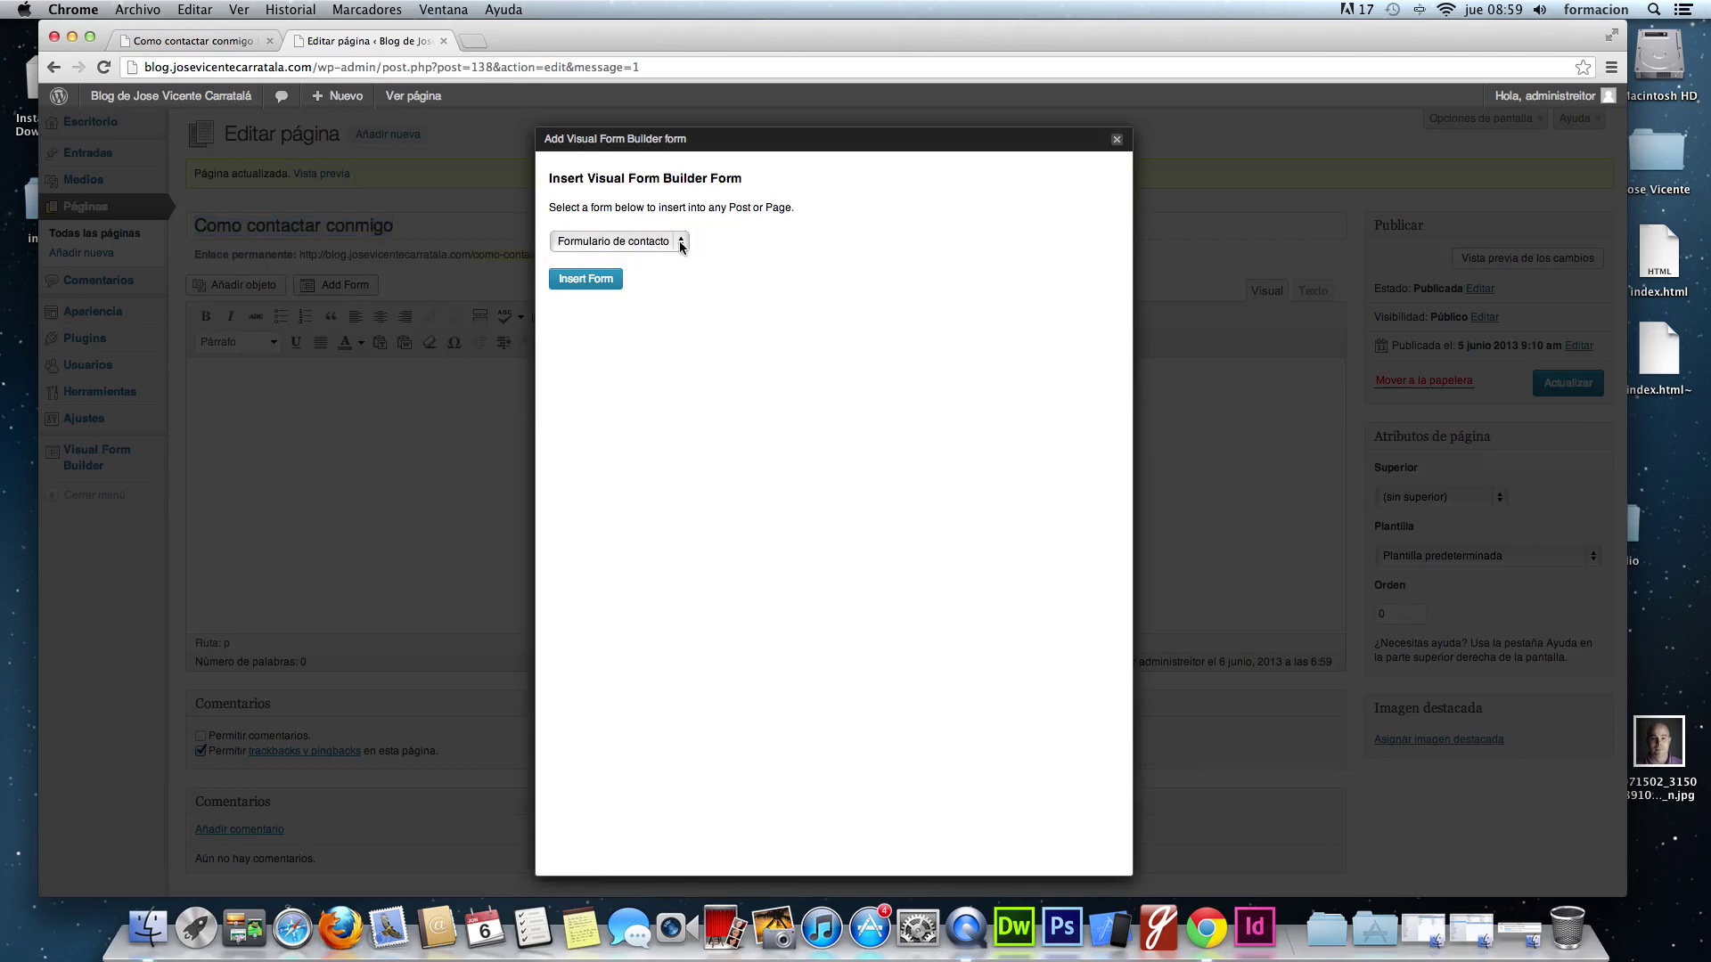
pyautogui.click(592, 279)
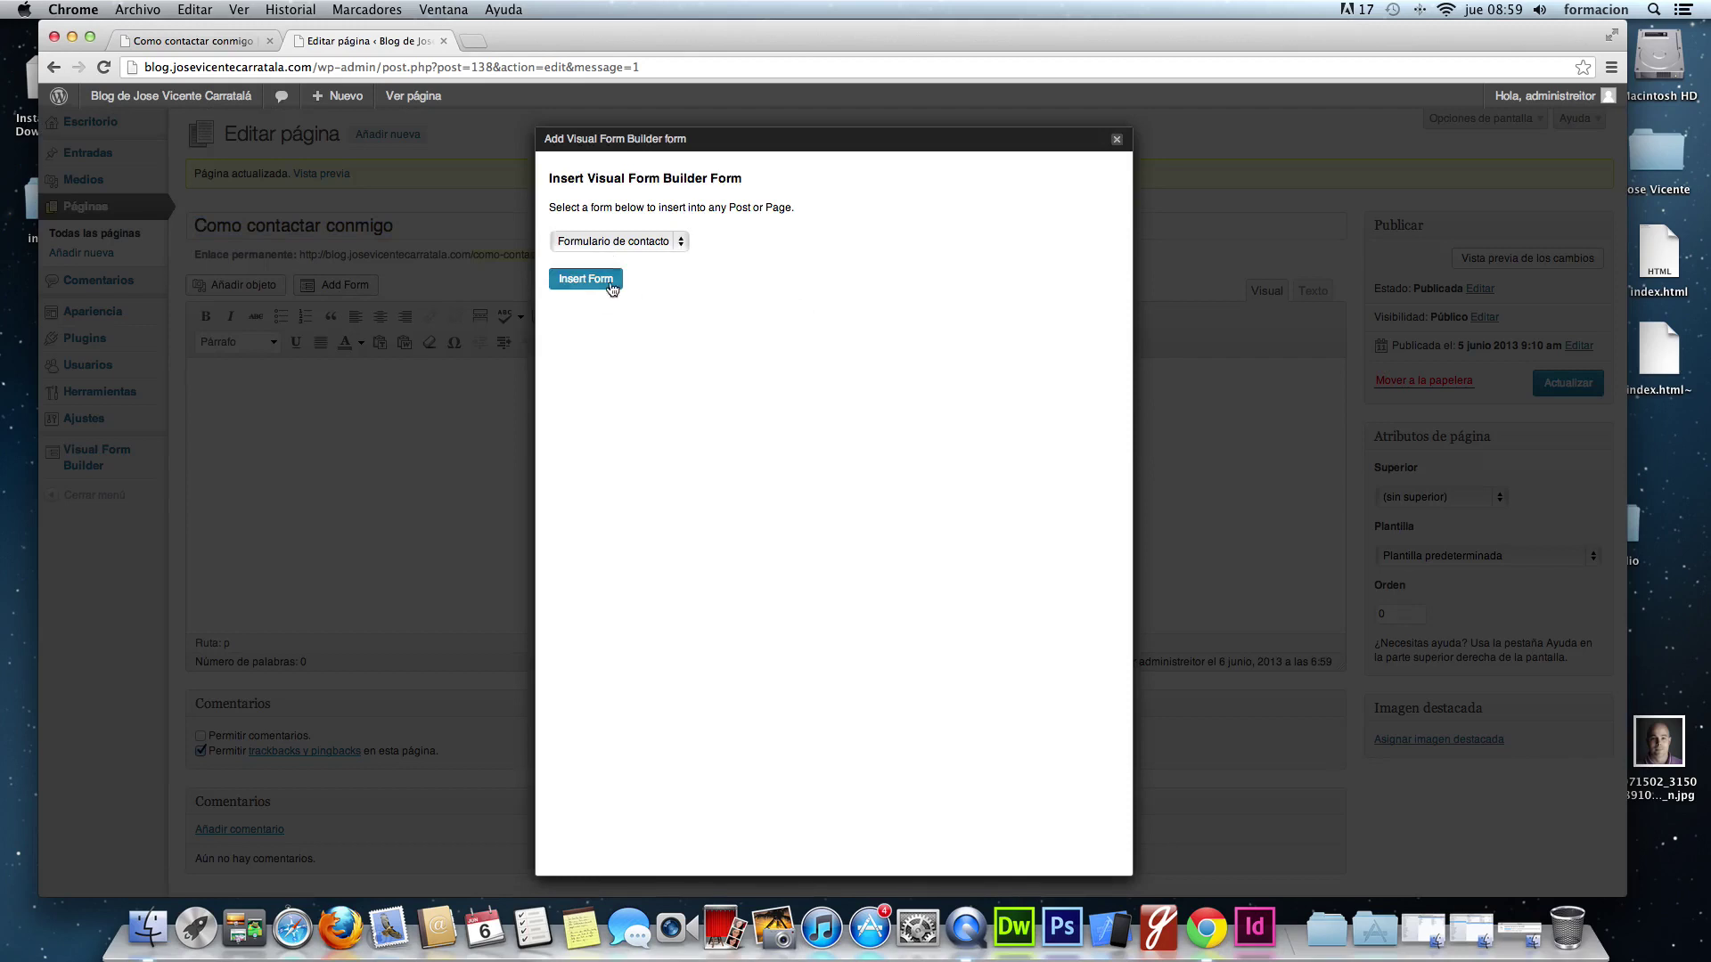